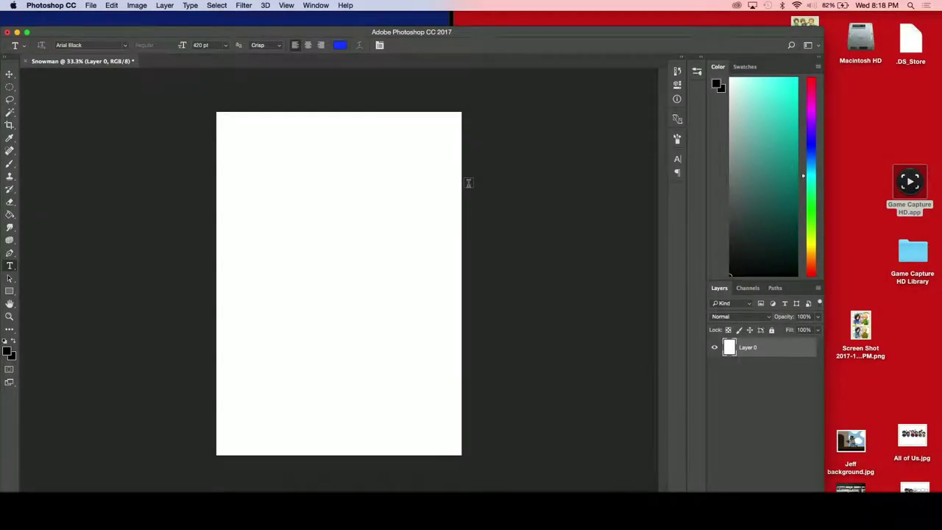
Step: Zoom the canvas to 50% and add an empty Layer 1 for brush painting
left_click_drag(584, 33, 649, 29)
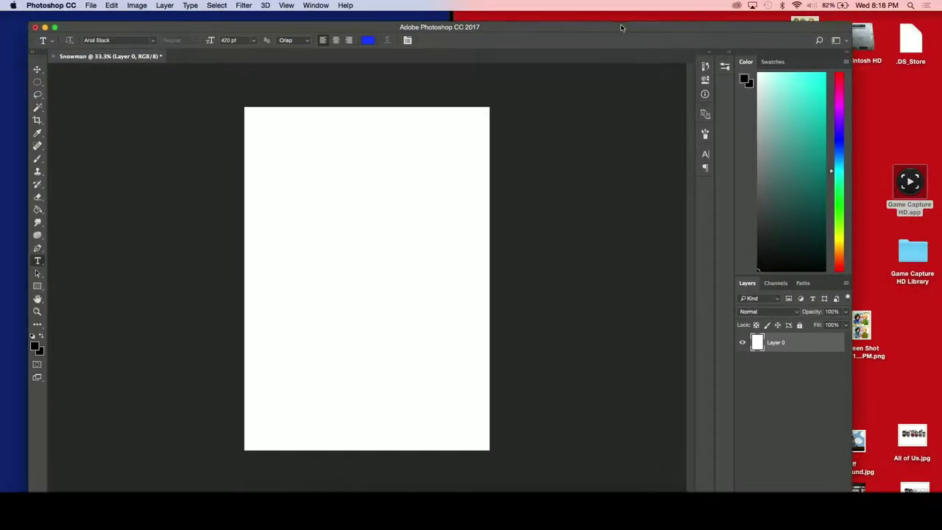
key("super+equal")
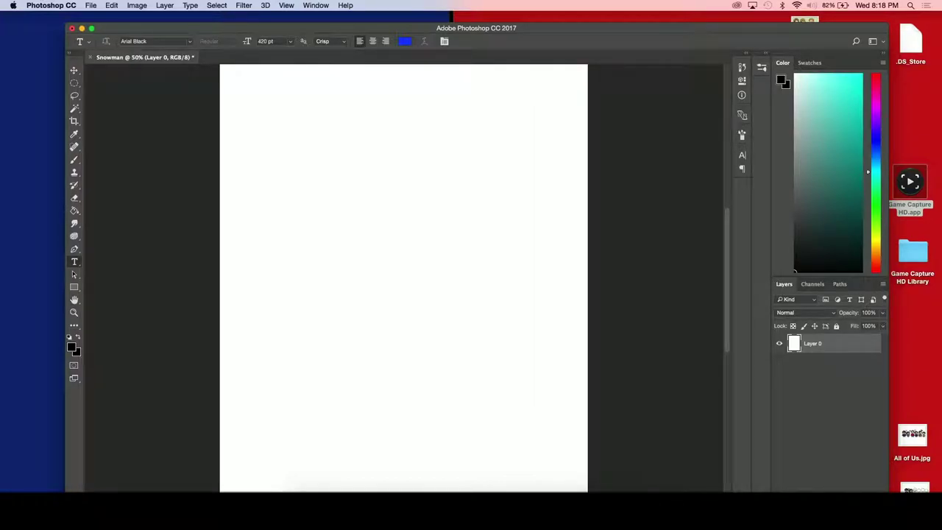
key("super+shift+alt+n")
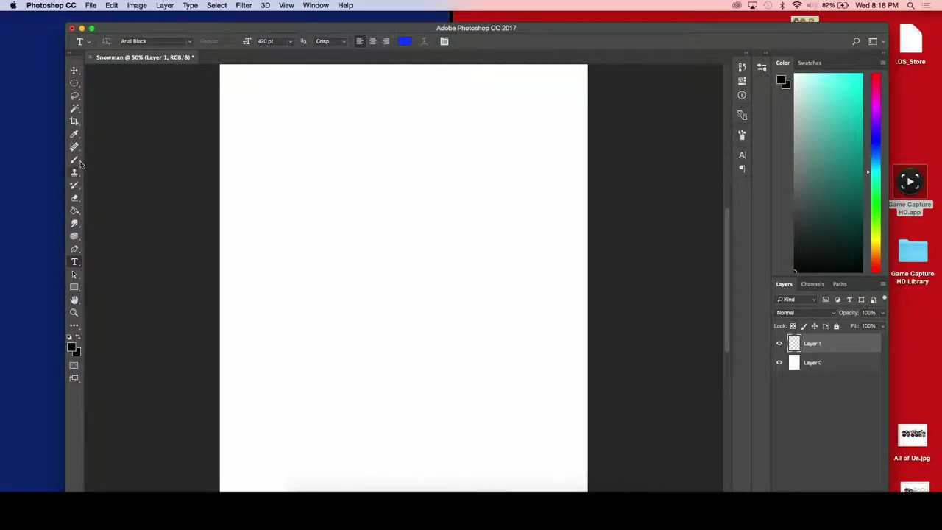
left_click(74, 159)
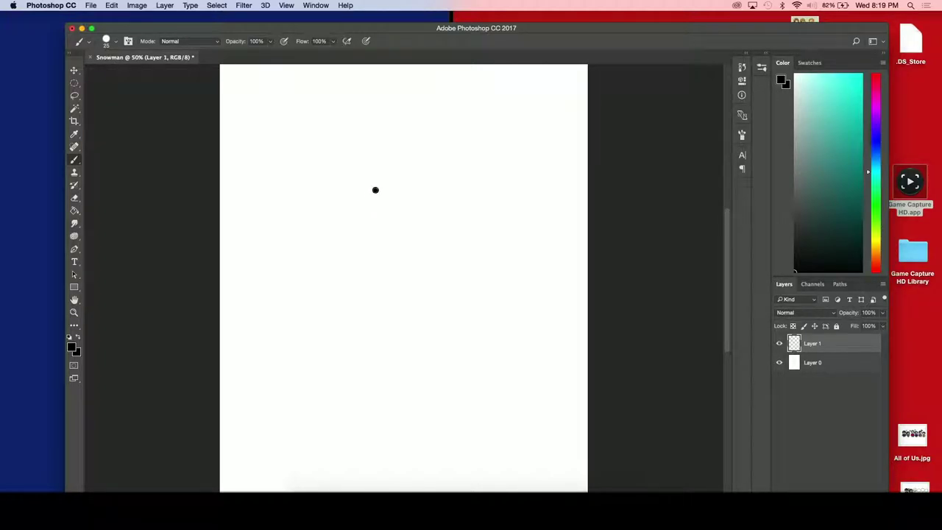
Step: Brush a black circle and paste a copy onto a new layer
left_click_drag(376, 190, 374, 192)
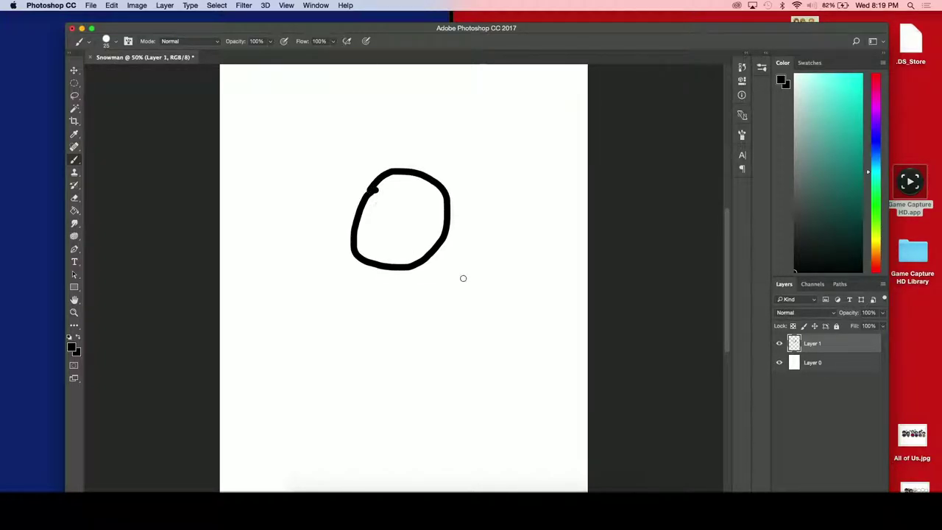
key("super+a")
key("super+c")
key("super+v")
key("super+v")
Step: Enlarge, tilt and move one circle below the others as the snowman's base
key("super+t")
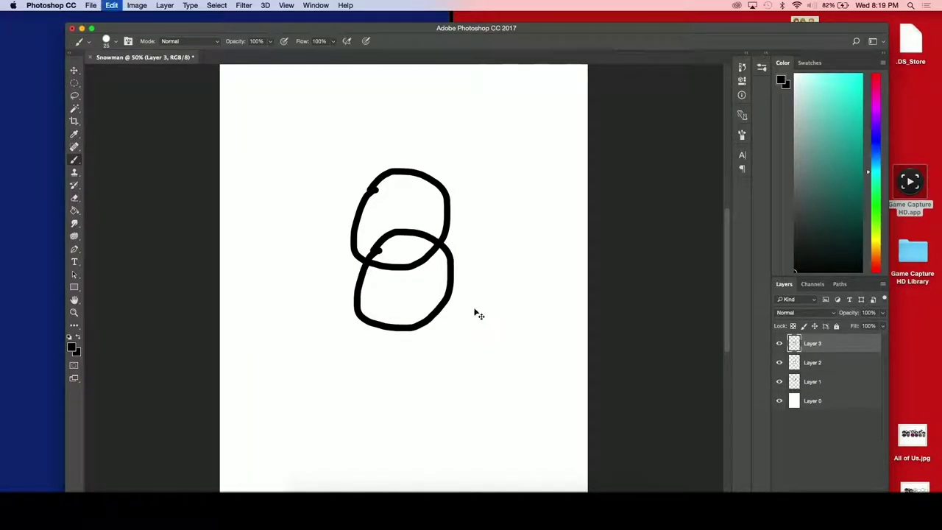
left_click_drag(455, 229, 525, 148)
mouse_move(535, 184)
left_mouse_down()
mouse_move(551, 263)
mouse_move(548, 299)
mouse_move(534, 313)
left_mouse_up()
mouse_move(483, 254)
left_mouse_down()
mouse_move(457, 392)
mouse_move(452, 382)
left_mouse_up()
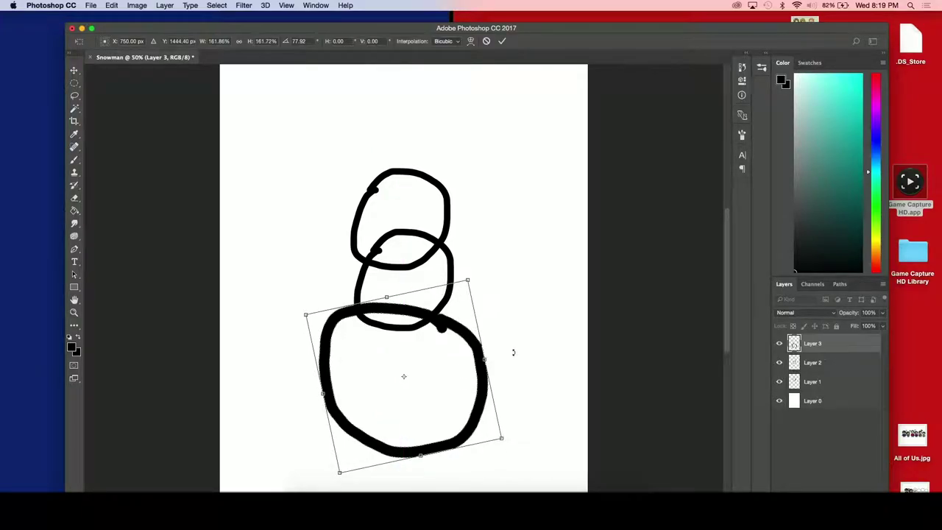
left_click_drag(513, 352, 511, 340)
key("Return")
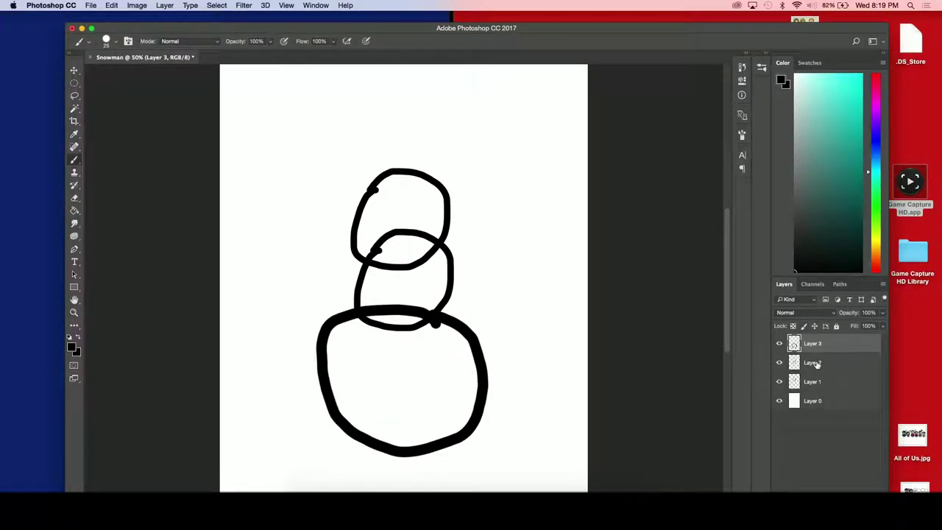
Step: Enlarge the middle circle to about 149%, shift it down-left and rotate it
left_click(813, 363)
key("ctrl+t")
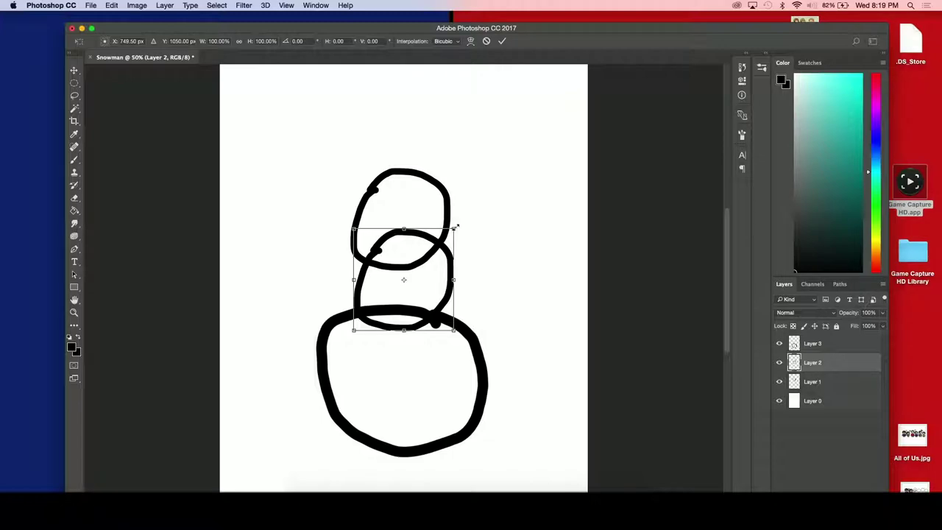
left_click_drag(455, 228, 501, 176)
left_click_drag(475, 211, 462, 238)
left_click(460, 236)
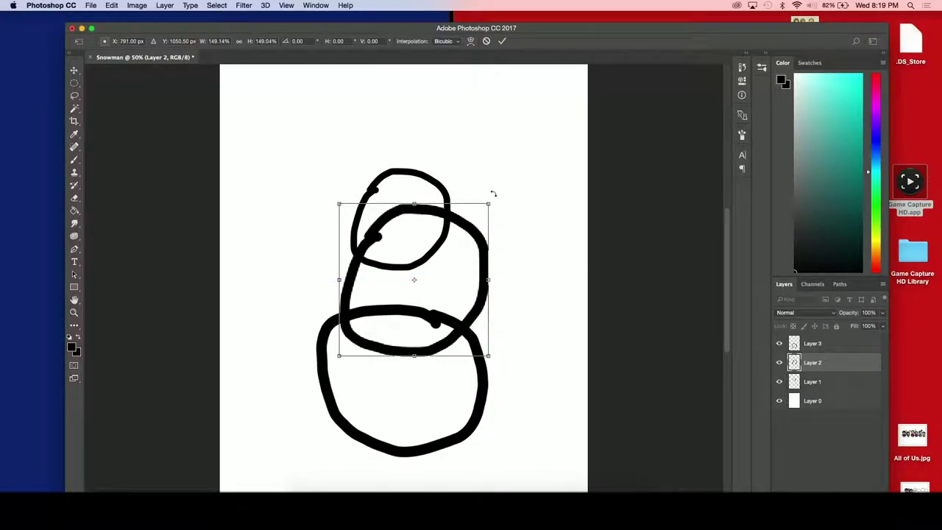
mouse_move(499, 203)
left_mouse_down()
mouse_move(526, 318)
mouse_move(526, 231)
mouse_move(421, 200)
mouse_move(343, 248)
mouse_move(422, 253)
left_mouse_up()
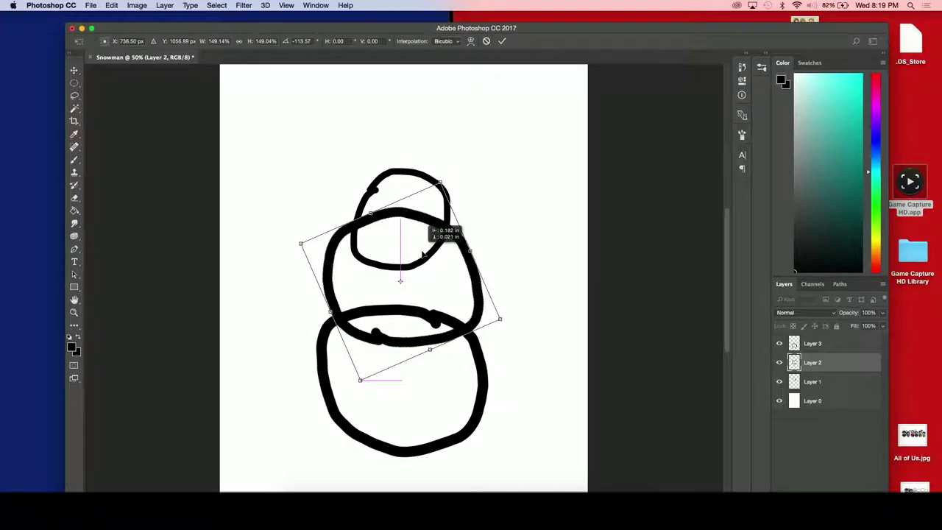
key("Return")
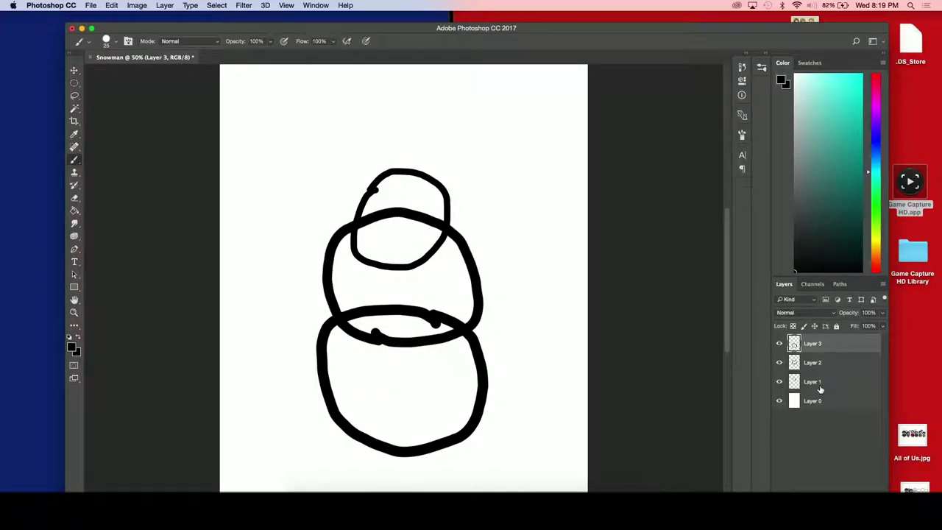
Step: Enlarge the top circle to about 117%, place it up-left and rotate it
left_click(818, 387)
key("ctrl+t")
left_click_drag(420, 199, 430, 206)
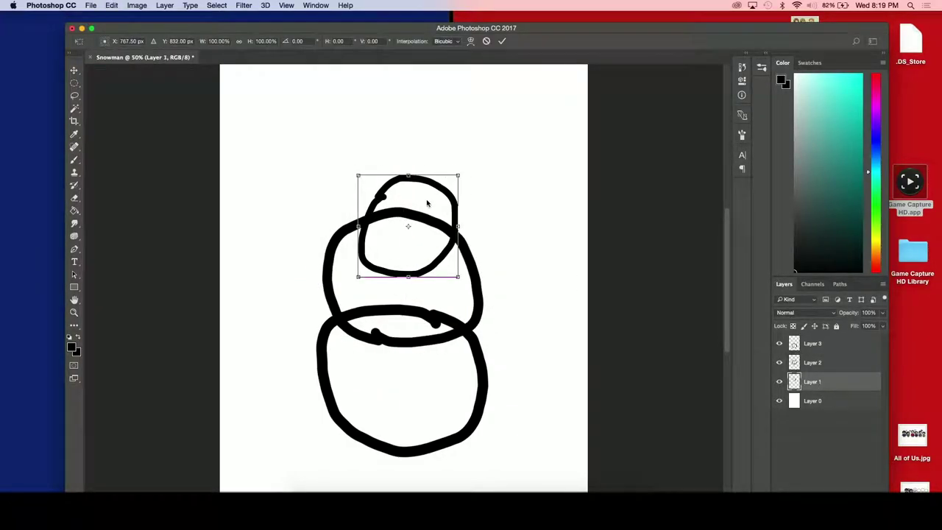
left_click_drag(459, 173, 478, 155)
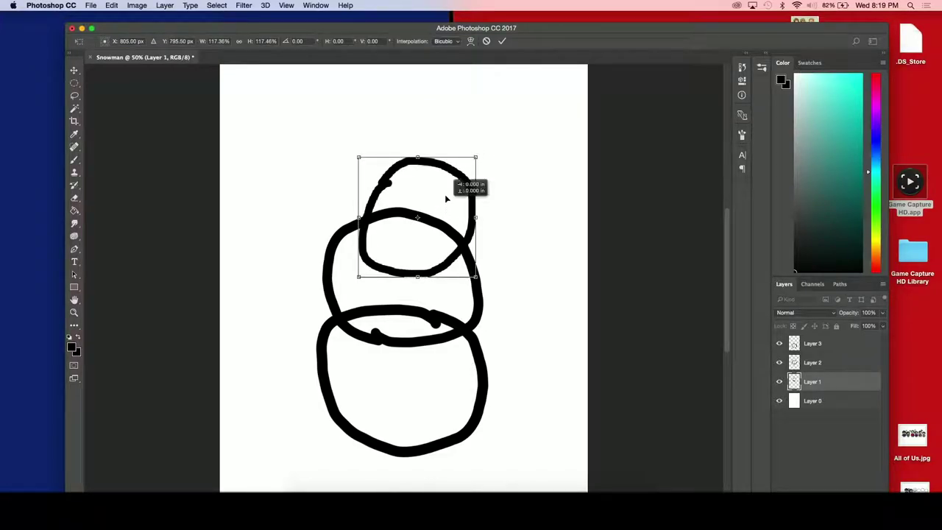
left_click_drag(446, 201, 435, 179)
mouse_move(508, 143)
left_mouse_down()
mouse_move(518, 233)
mouse_move(442, 246)
mouse_move(376, 215)
left_mouse_up()
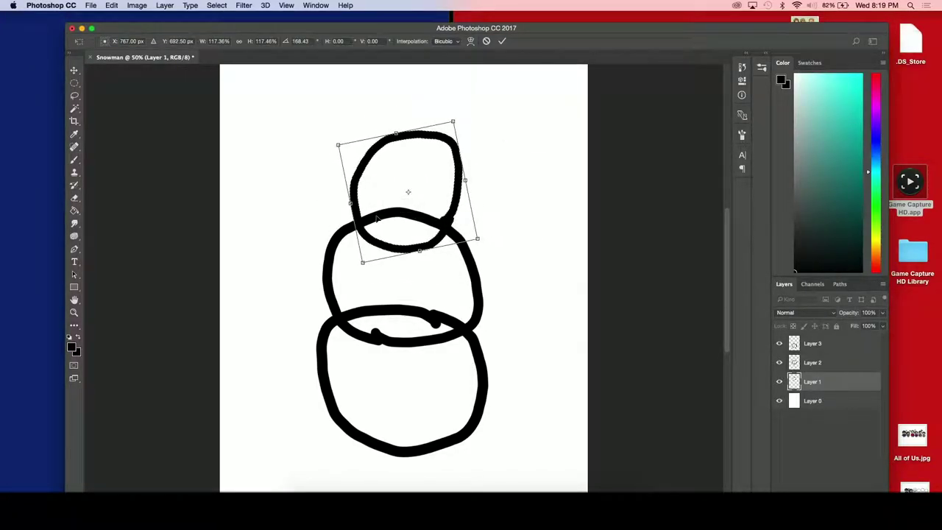
key("Return")
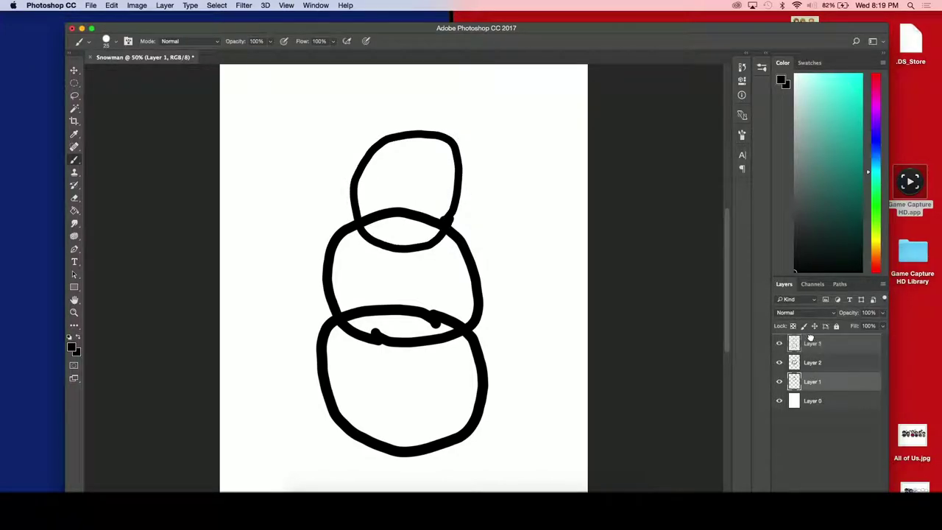
Step: Move the head's layer to the top and the bottom ball's layer beneath the middle ball
left_click_drag(812, 353, 813, 337)
left_click(824, 368)
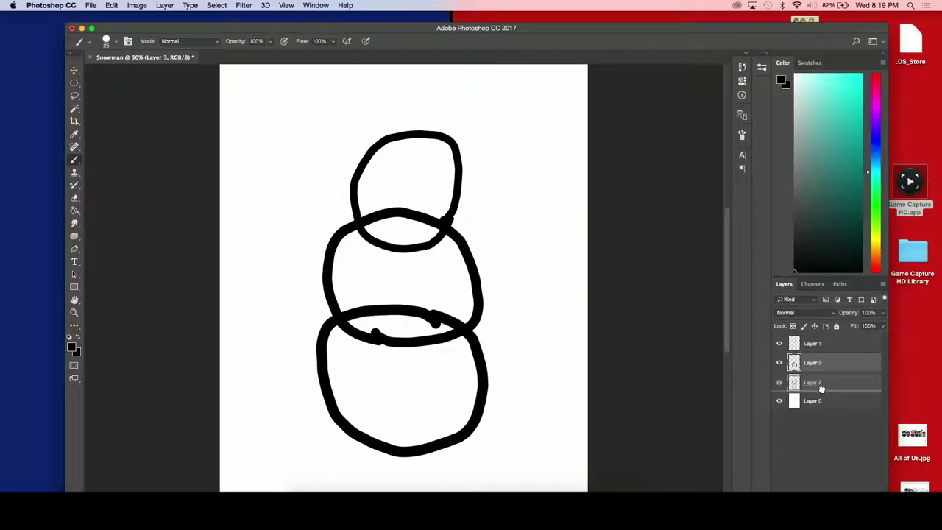
left_click_drag(823, 370, 821, 389)
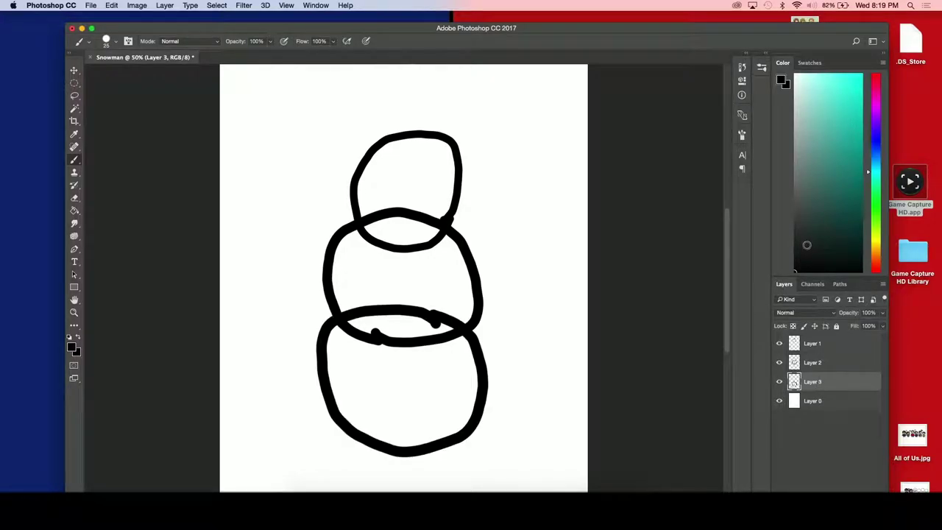
Step: Fill the middle ball and head with white to hide the overlapping outlines
key("x")
left_click(80, 214)
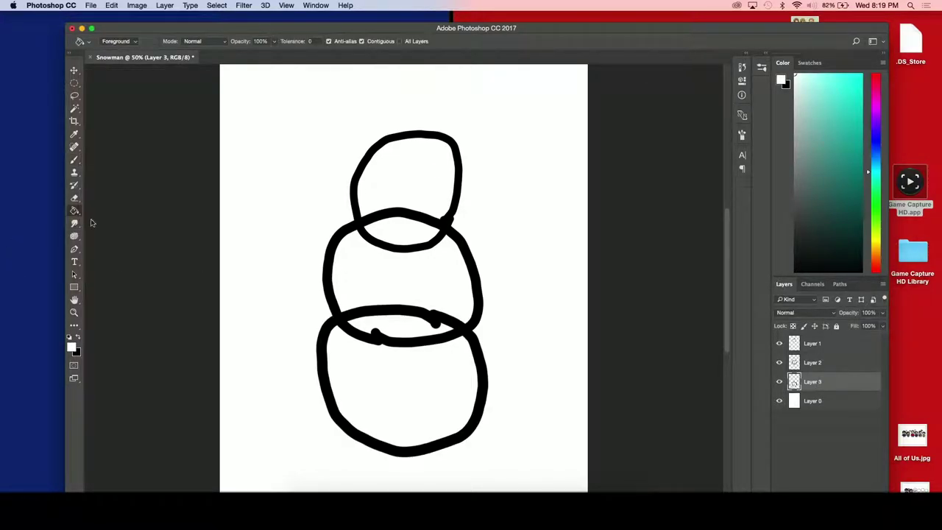
left_click(805, 361)
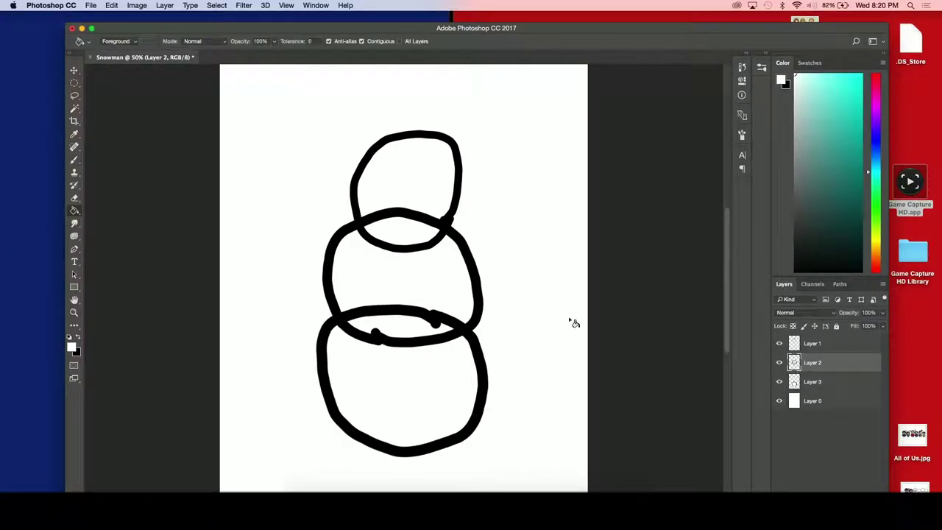
left_click(440, 295)
left_click(802, 342)
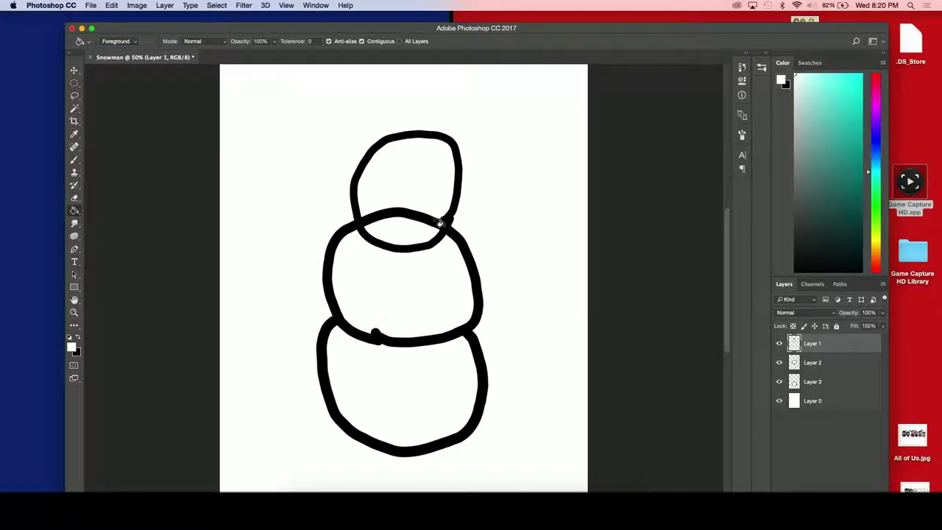
left_click(434, 218)
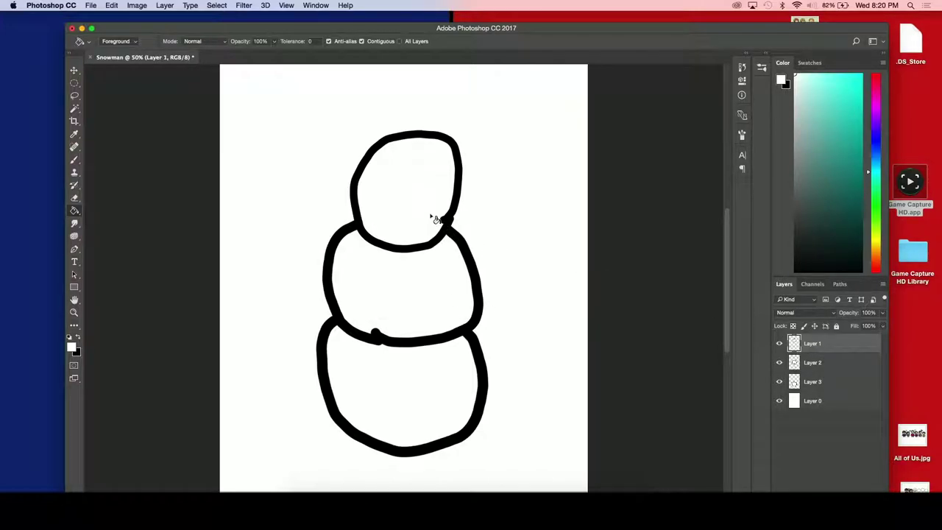
left_click(75, 160)
Step: Paint out the black bumps at the head–body and middle–bottom joints
scroll(435, 227, "up", 3)
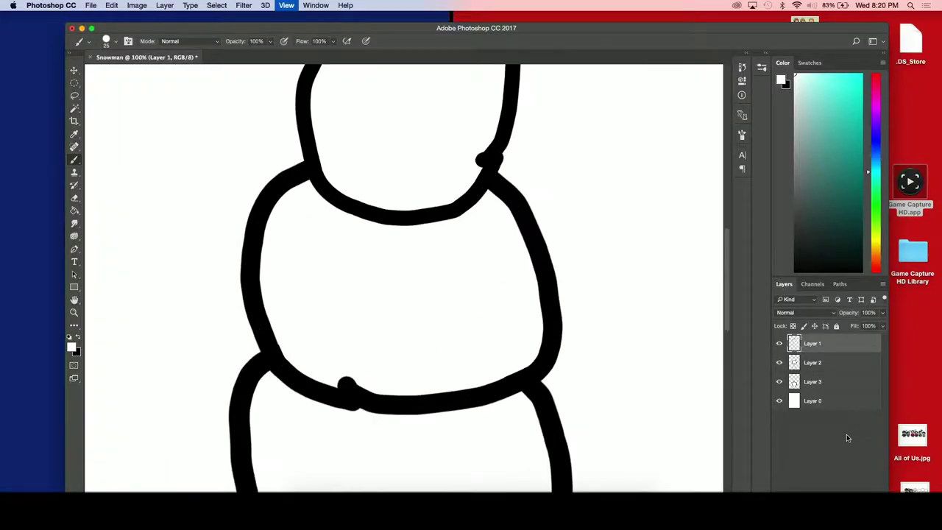
scroll(435, 227, "up", 3)
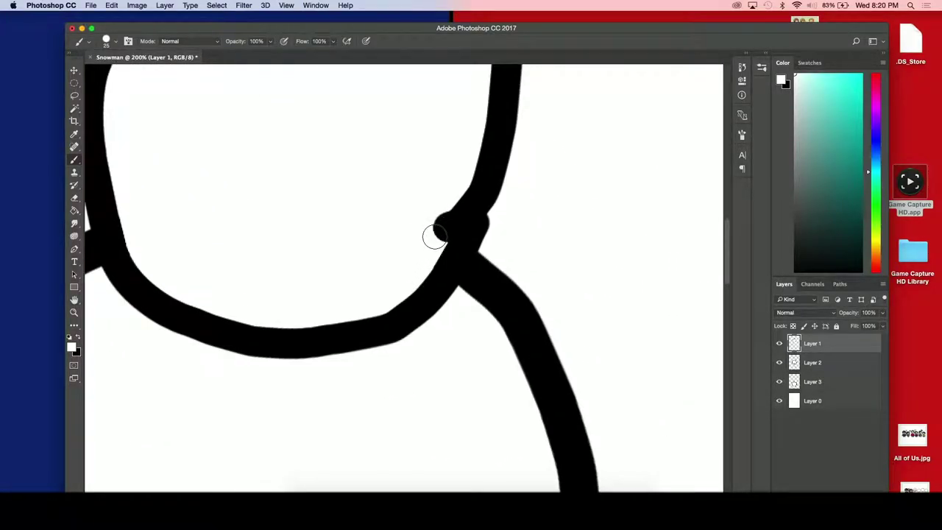
left_click_drag(438, 227, 452, 194)
scroll(417, 215, "down", 5)
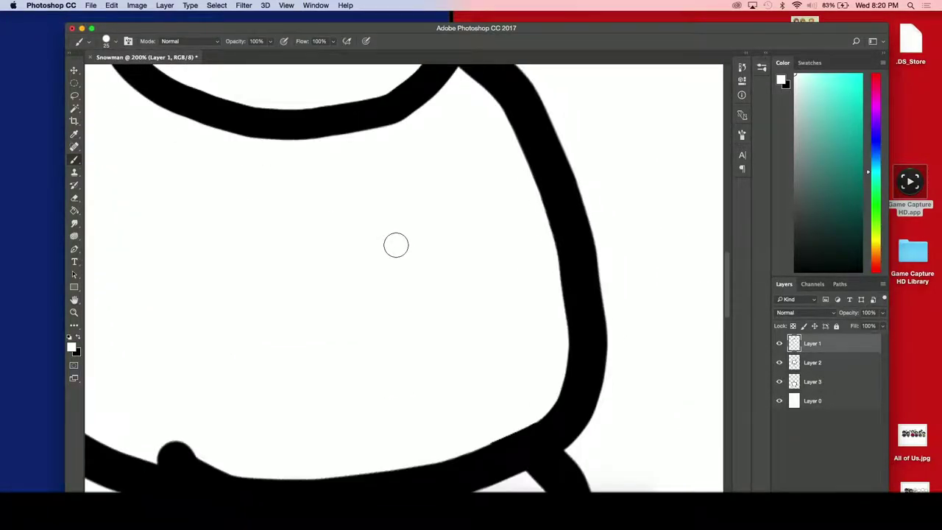
left_click(815, 370)
scroll(446, 402, "down", 3)
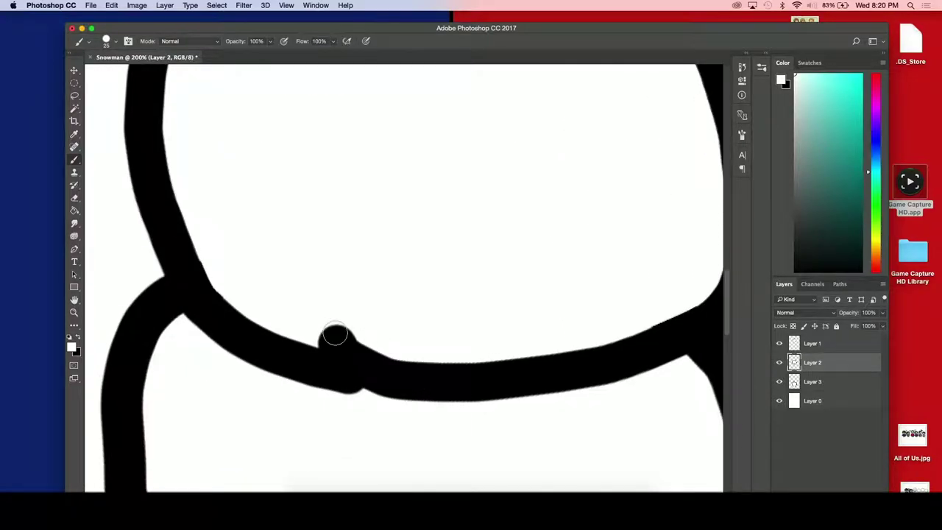
left_click_drag(317, 335, 402, 344)
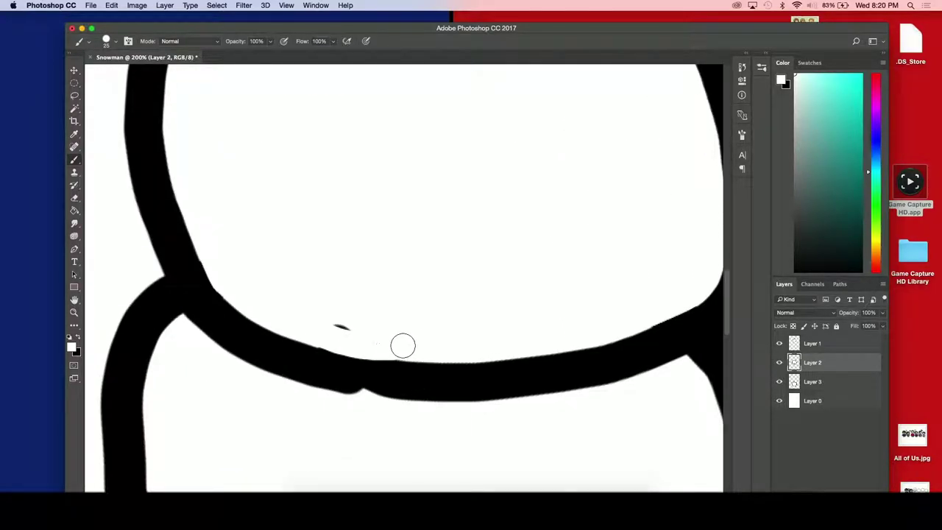
scroll(336, 326, "down", 3)
scroll(321, 322, "down", 1)
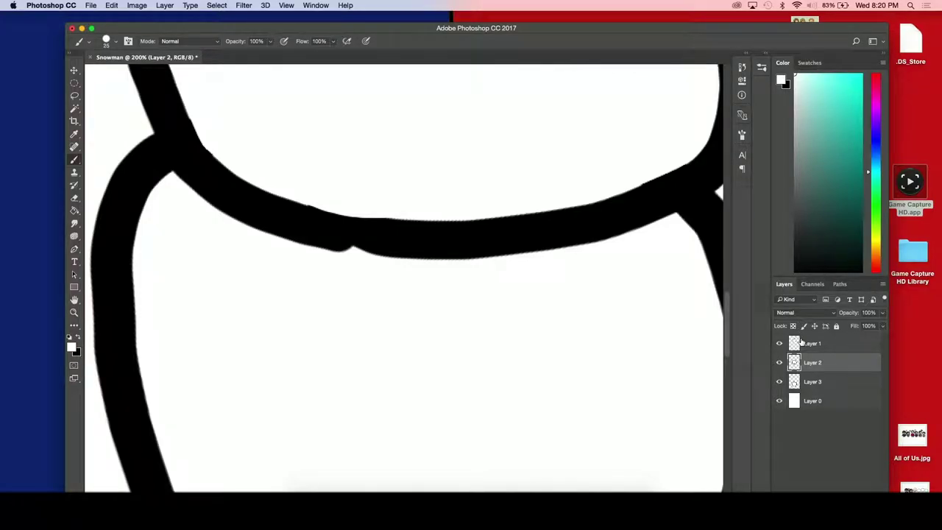
Step: Fill the notch in the middle circle's outline on Layer 2, then zoom out to the whole snowman
left_click(806, 382)
scroll(666, 380, "down", 5)
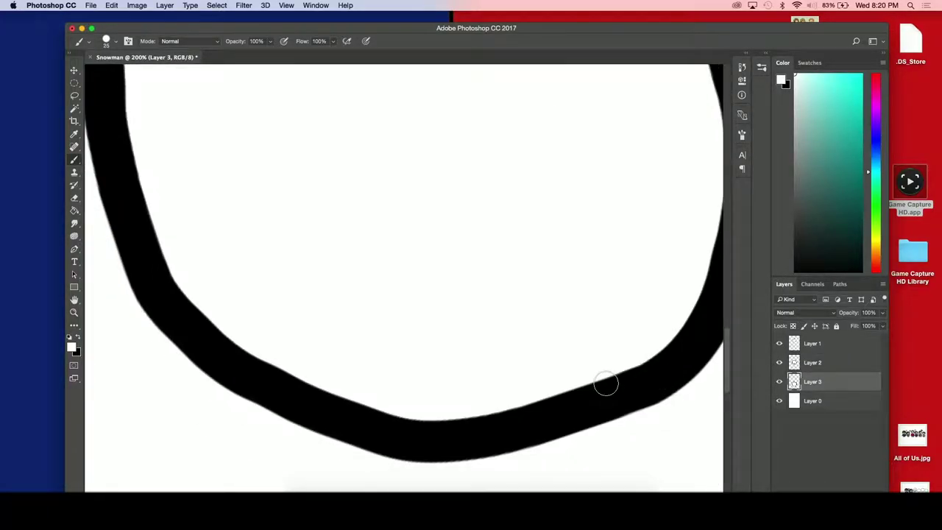
scroll(605, 384, "up", 5)
left_click_drag(807, 253, 795, 271)
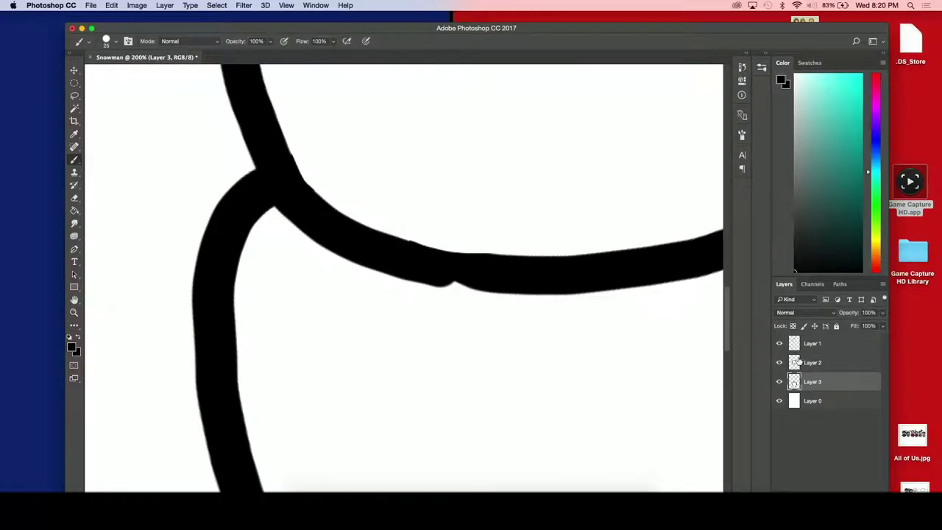
left_click(799, 361)
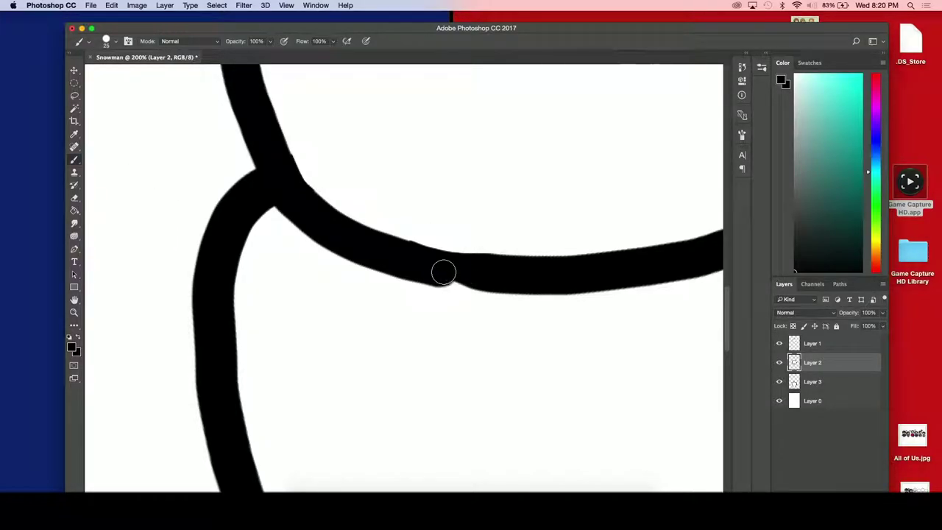
mouse_move(448, 273)
left_mouse_down()
mouse_move(505, 278)
mouse_move(420, 271)
left_mouse_up()
left_click(802, 345)
scroll(673, 341, "up", 5)
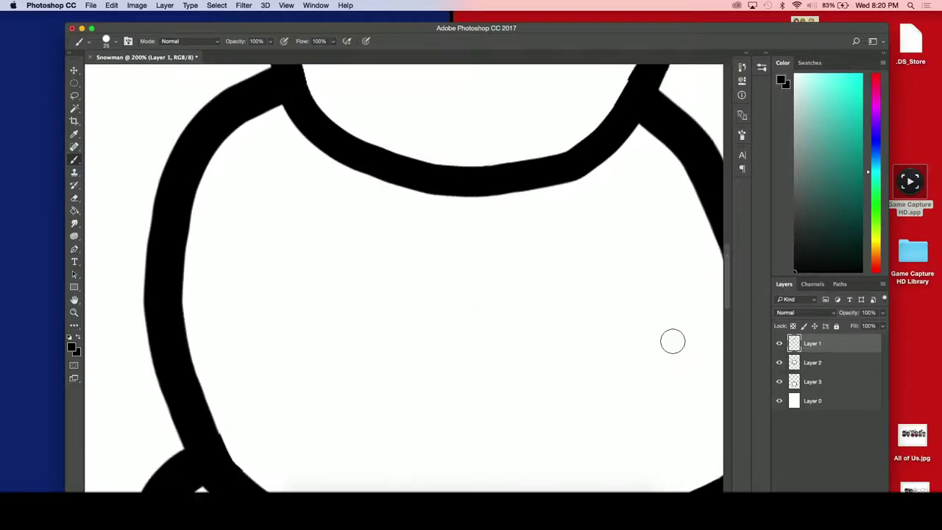
scroll(673, 341, "up", 5)
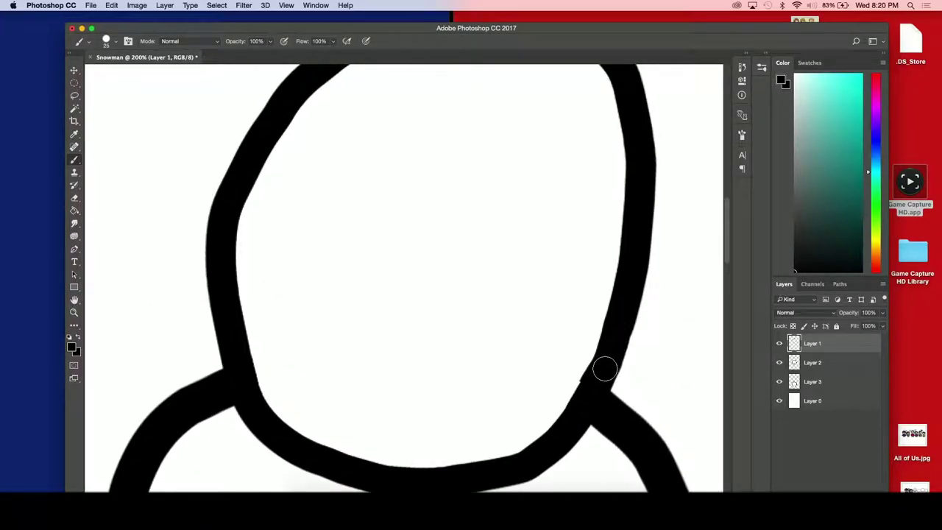
key("super+minus")
key("super+minus")
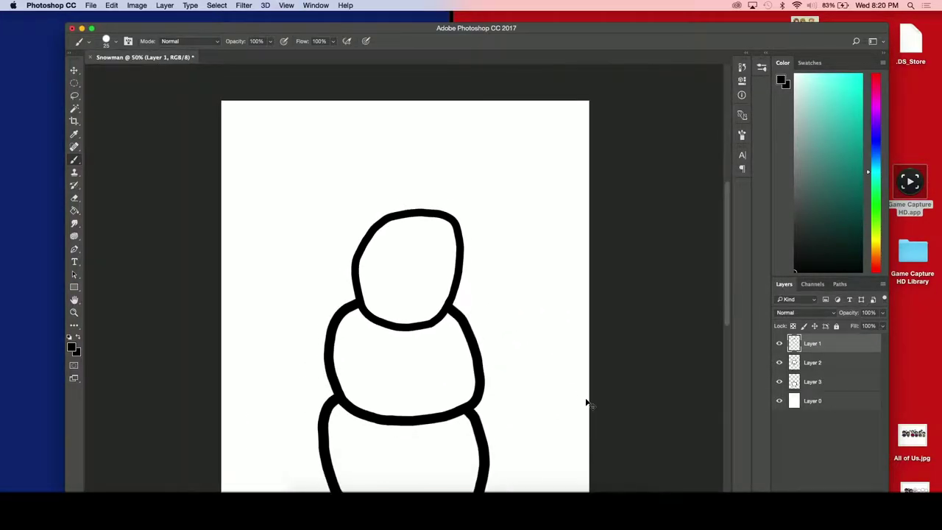
key("super+minus")
Step: Squash the bottom circle slightly upward with Free Transform
key("super+plus")
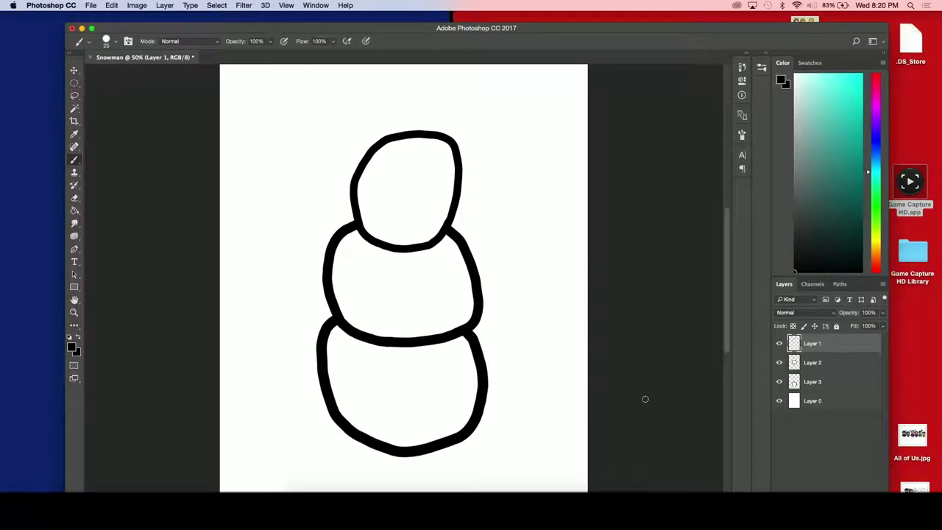
left_click(792, 385)
key("super+t")
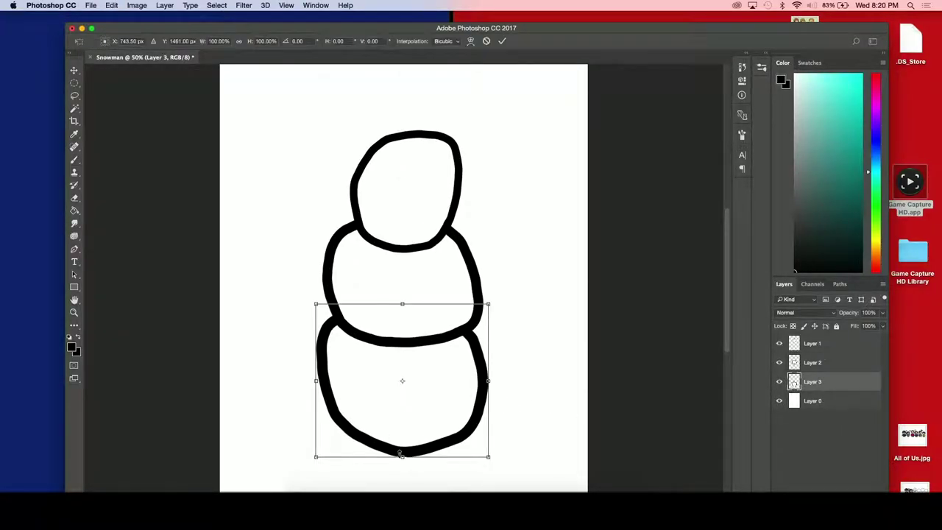
left_click_drag(403, 456, 403, 441)
key("Return")
key("b")
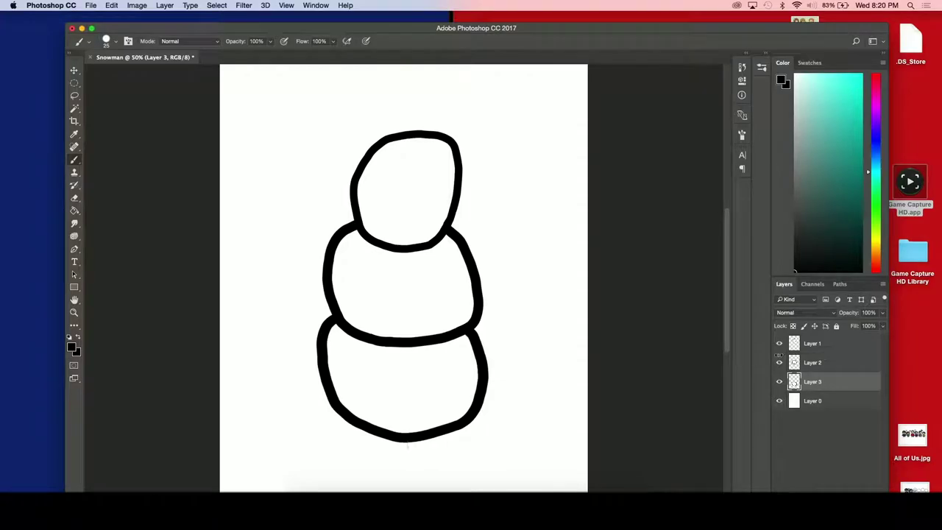
Step: Nudge the middle circle's top edge down slightly
left_click(810, 363)
key("super+t")
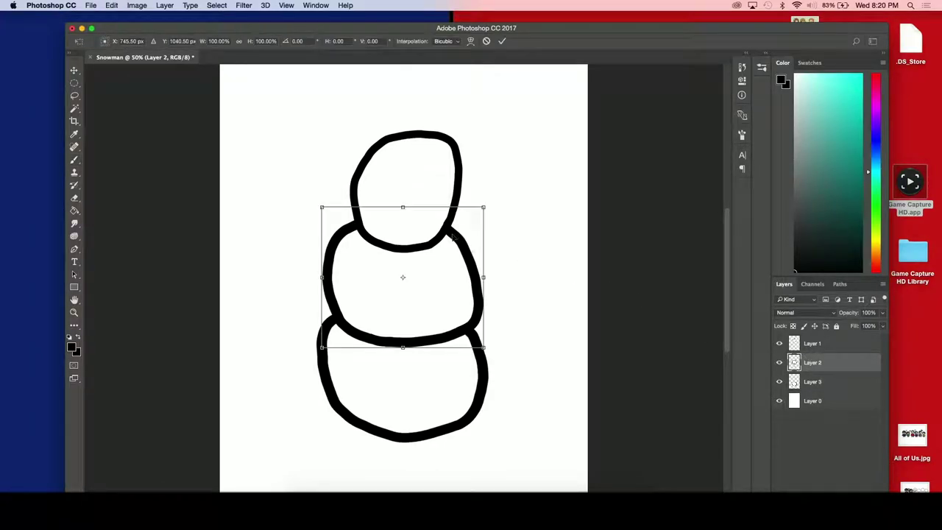
left_click_drag(406, 207, 408, 211)
key("Return")
key("b")
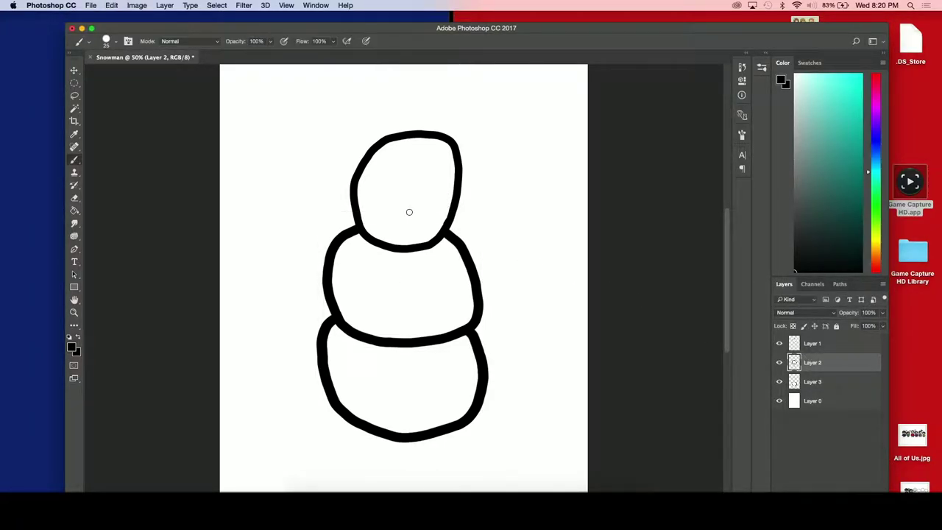
Step: Shorten the head, widen it to the right and tilt it slightly counter-clockwise
left_click(807, 344)
key("super+t")
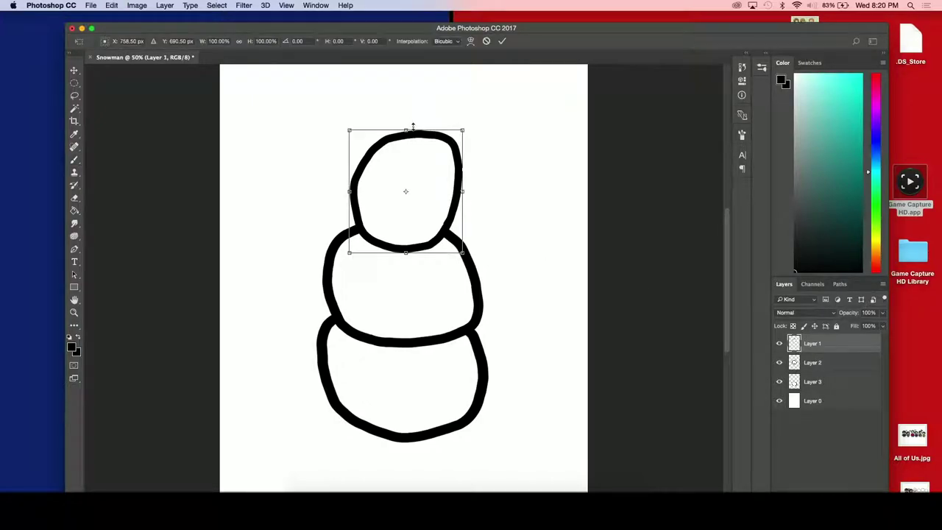
left_click_drag(403, 130, 406, 142)
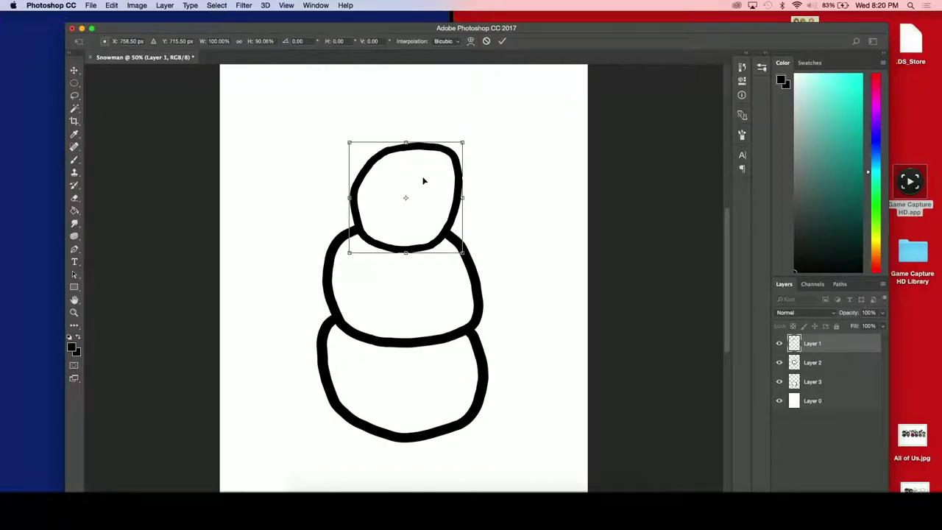
left_click_drag(347, 198, 343, 195)
left_click_drag(461, 197, 472, 196)
left_click_drag(506, 137, 498, 135)
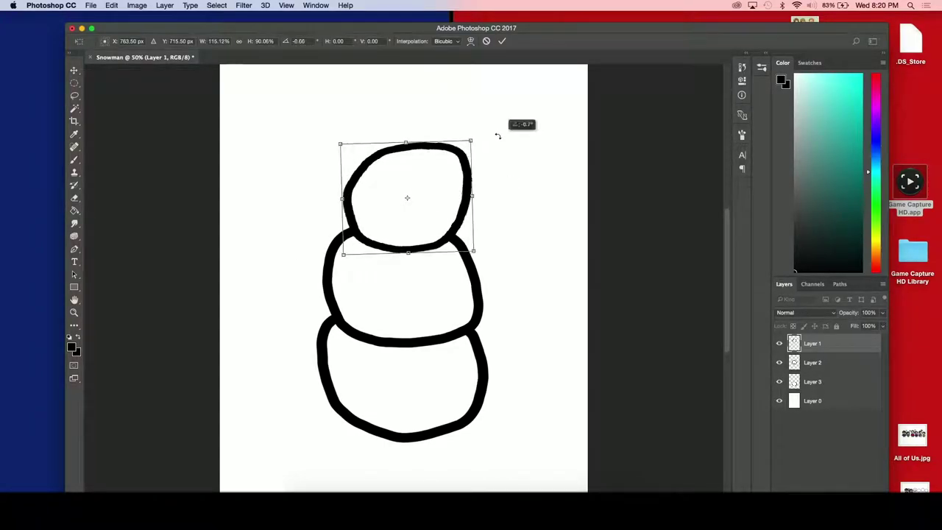
key("Return")
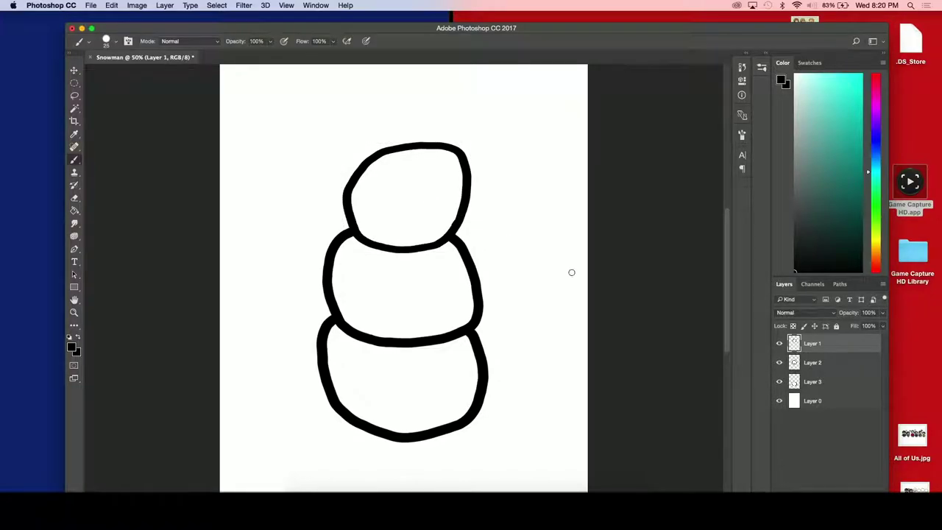
Step: Select the bottom and middle circle layers, cancelling a started transform on the middle circle
left_click(813, 383)
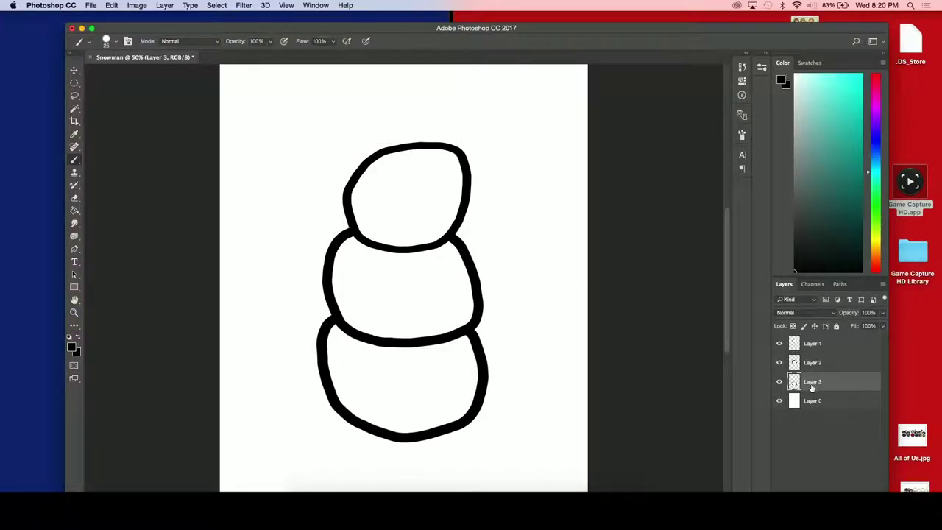
key("super+5")
scroll(451, 447, "down", 3)
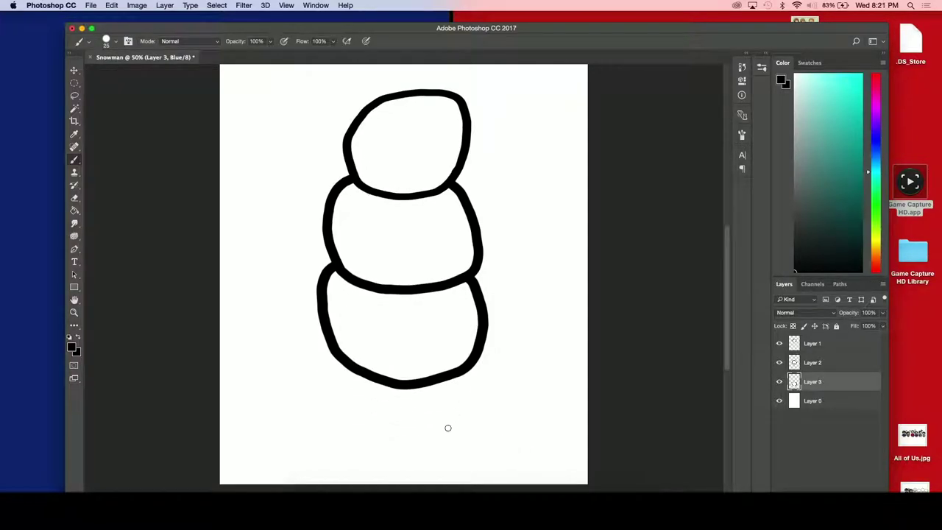
left_click(804, 364)
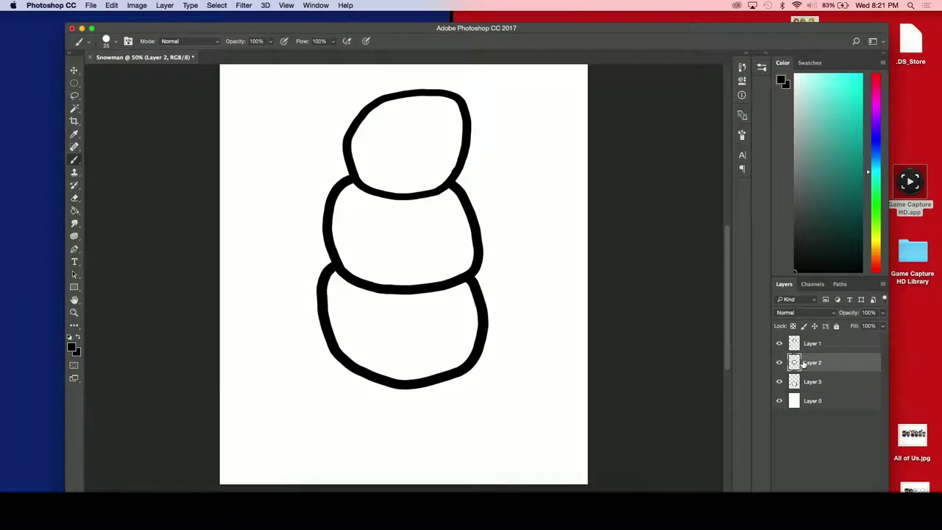
key("super+t")
key("Escape")
Step: Stretch the bottom circle downward and widen it on both sides
left_click(810, 388)
key("super+t")
left_click_drag(403, 391, 402, 397)
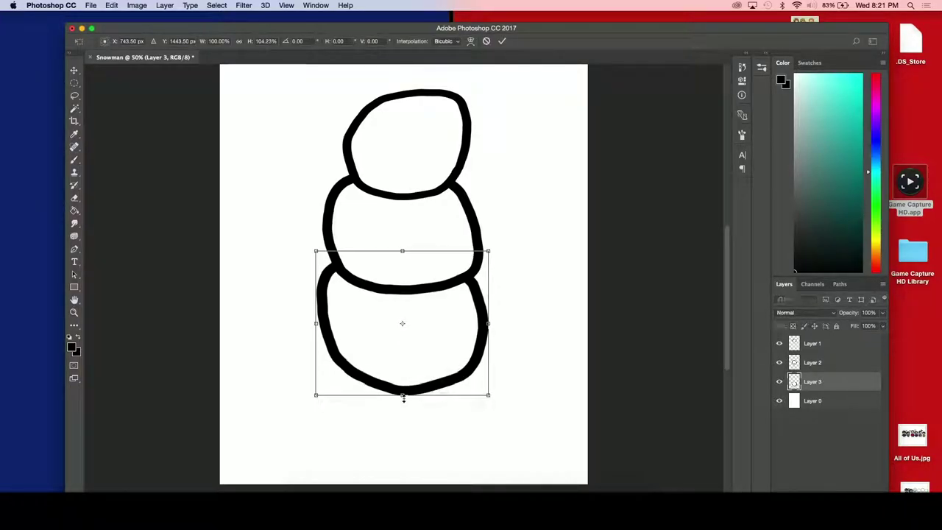
left_click_drag(316, 323, 312, 323)
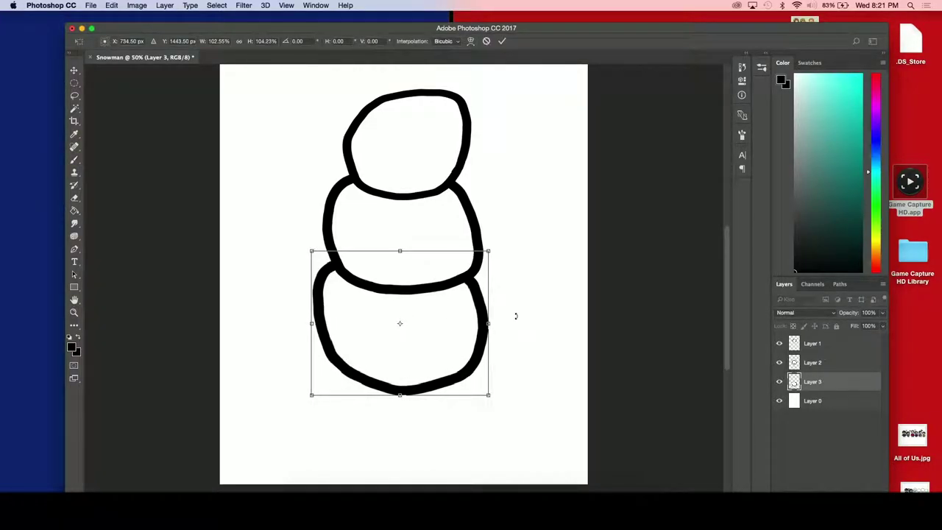
left_click_drag(489, 321, 497, 318)
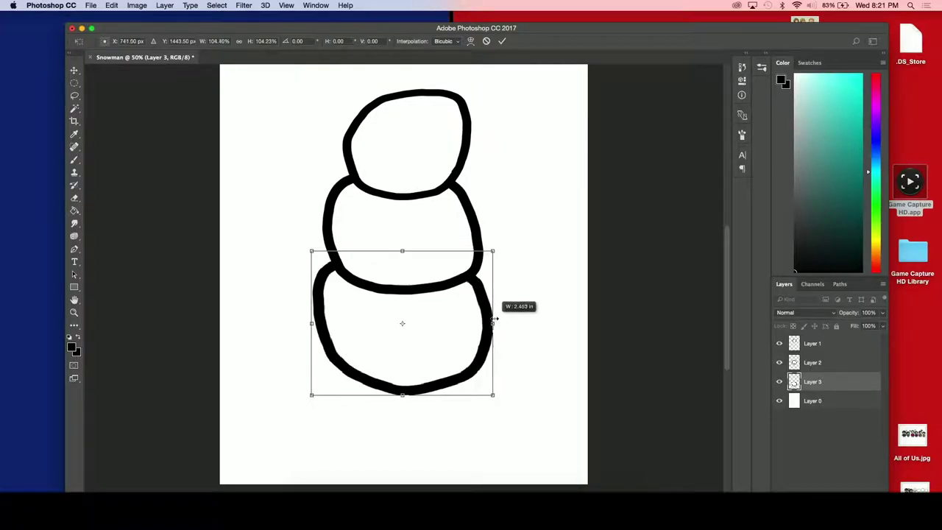
key("Return")
scroll(590, 301, "up", 3)
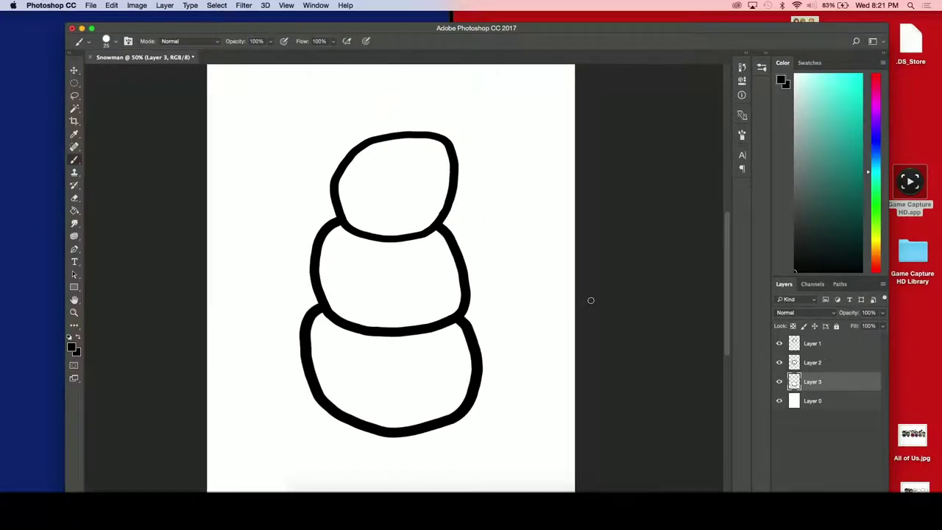
key("super+equal")
scroll(590, 301, "up", 5)
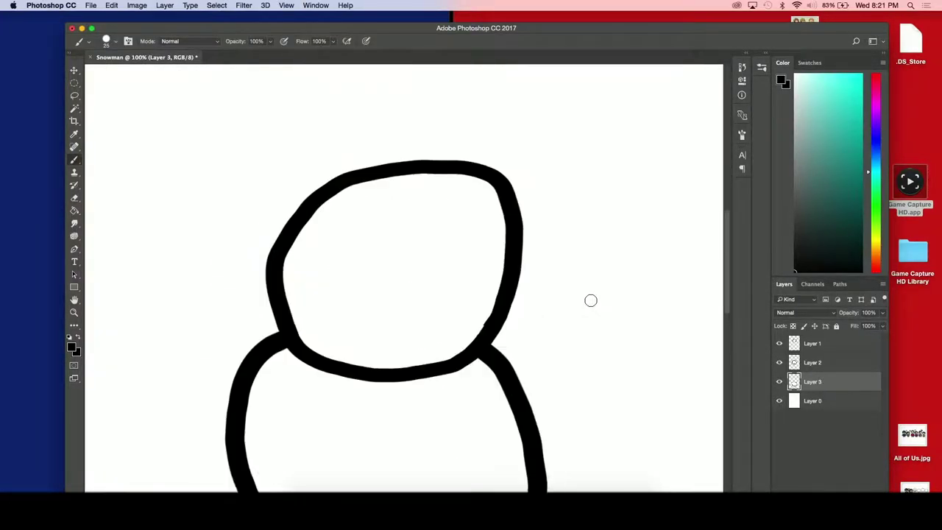
scroll(590, 300, "up", 1)
left_click(806, 346)
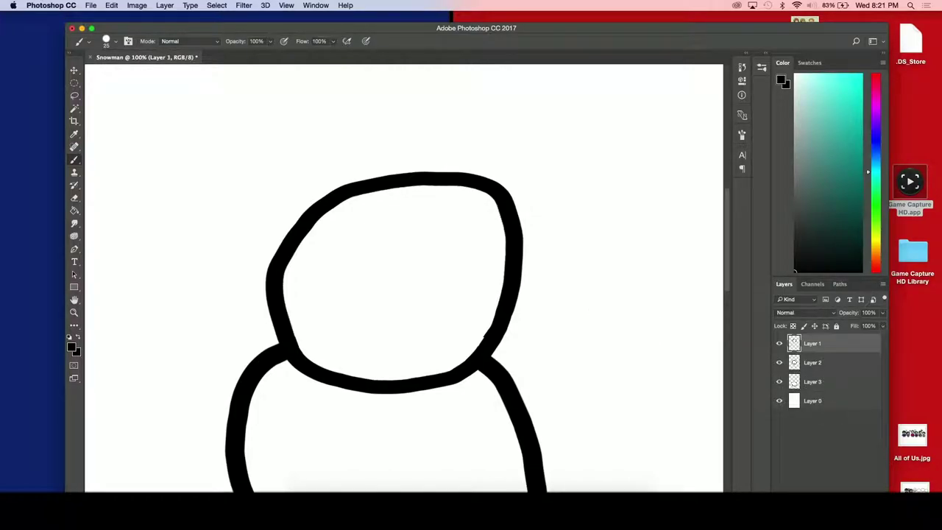
key("super+alt+shift+n")
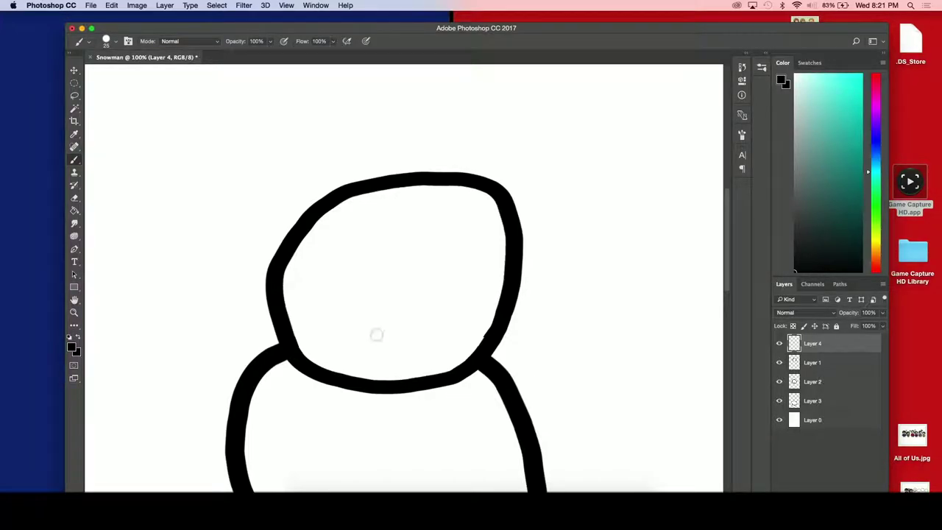
key("super+equal")
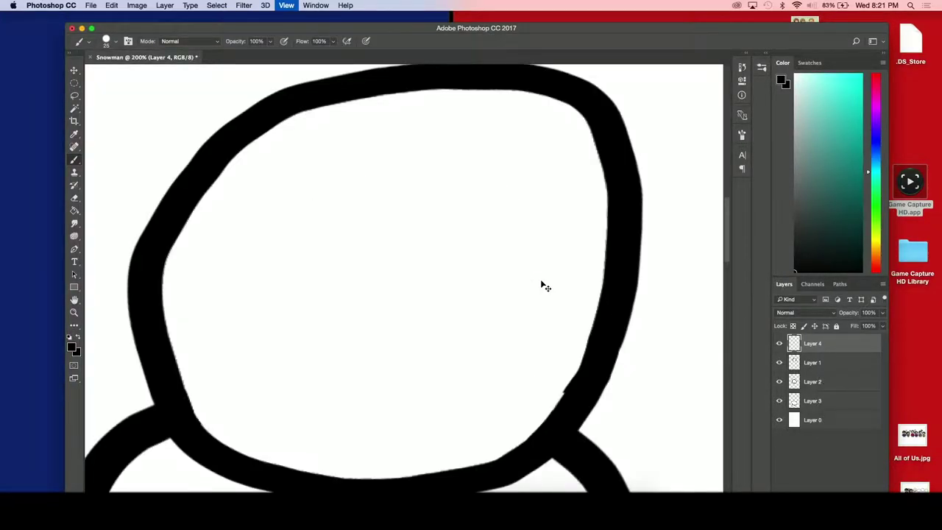
key("super+equal")
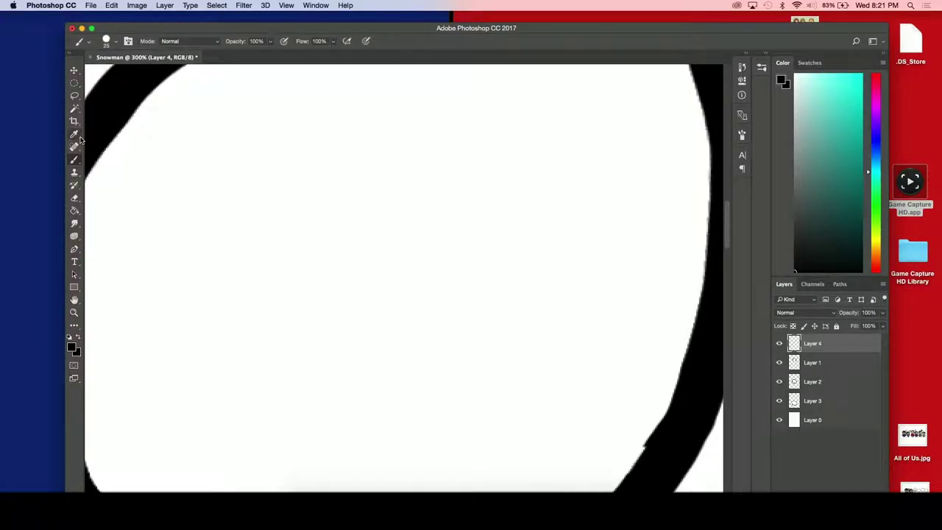
left_click(74, 134)
left_click(200, 191)
left_click(74, 159)
scroll(434, 330, "right", 3)
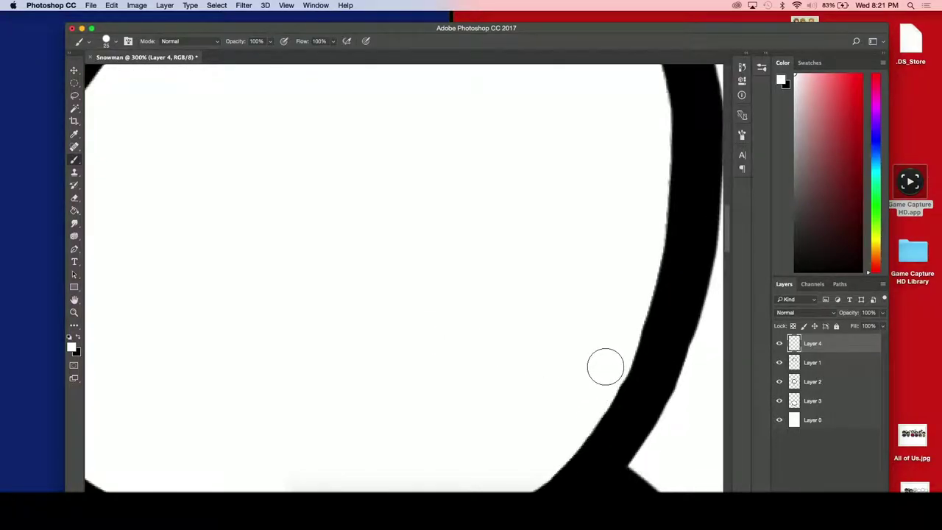
left_click(78, 336)
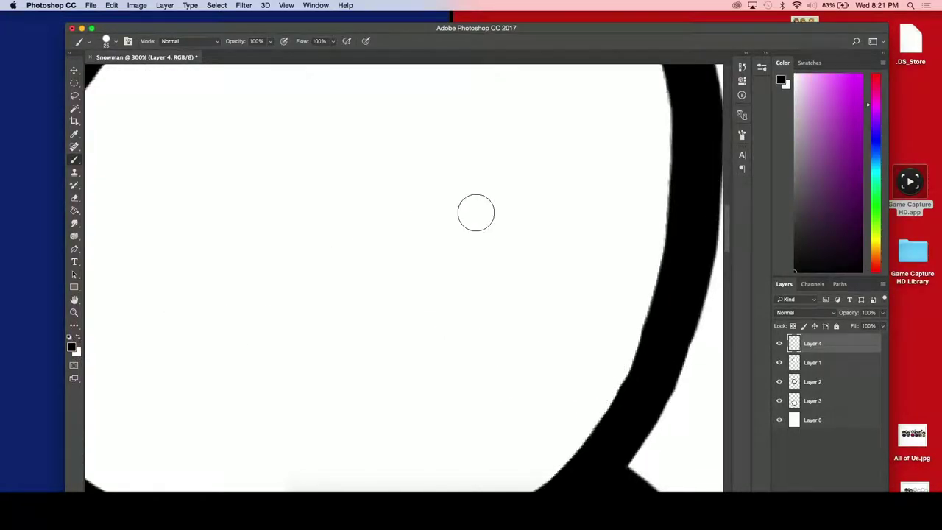
scroll(294, 196, "up", 3)
scroll(298, 203, "up", 3)
key("super+minus")
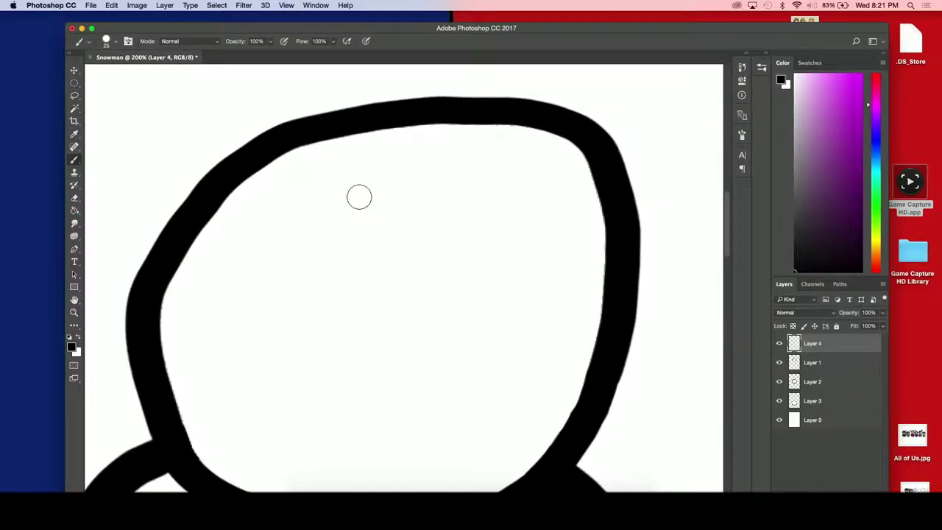
right_click(825, 342)
left_click(753, 358)
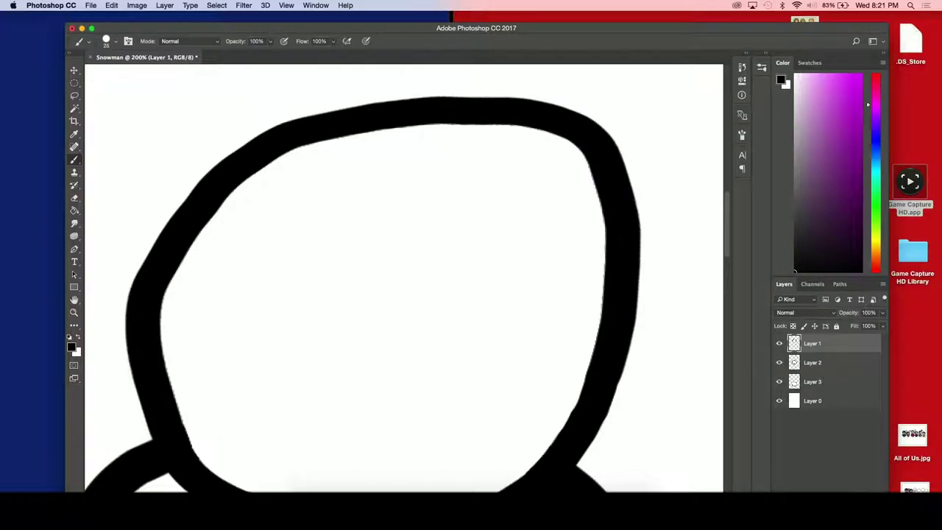
key("super+z")
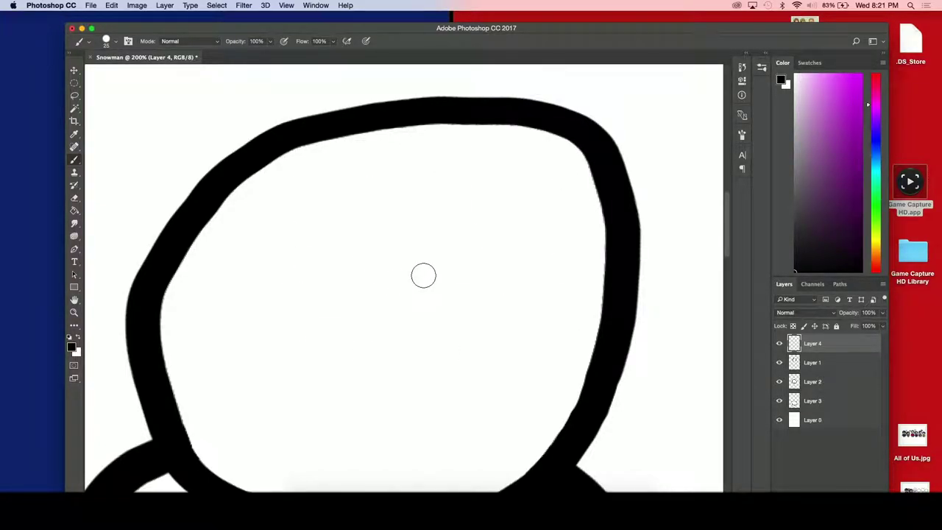
Step: Paint two round black eyes on the head with an enlarged brush
scroll(424, 275, "down", 2)
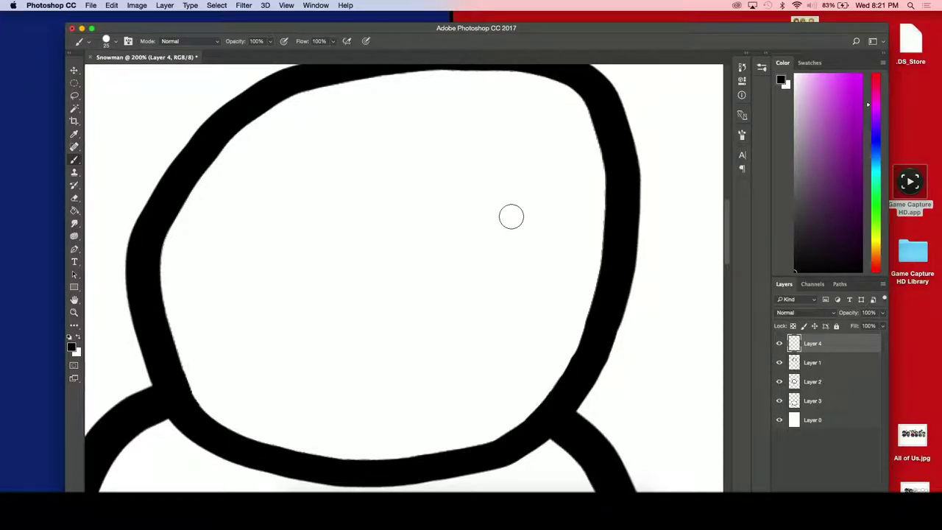
key("bracketright")
left_click(494, 235)
left_click(228, 228)
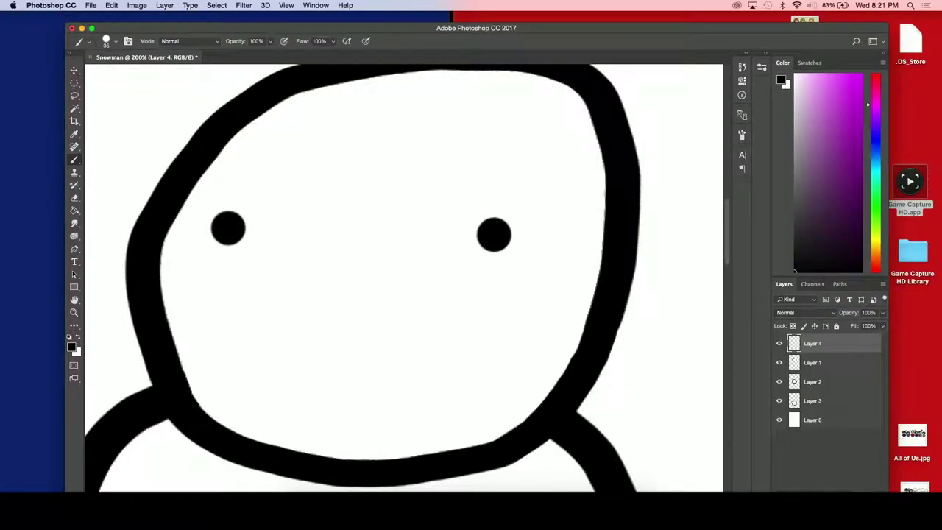
Step: On a new layer, draw the open mouth outline with three tooth dividers in a thinner brush
key("ctrl+shift+alt+n")
key("bracketleft")
key("bracketleft")
key("bracketleft")
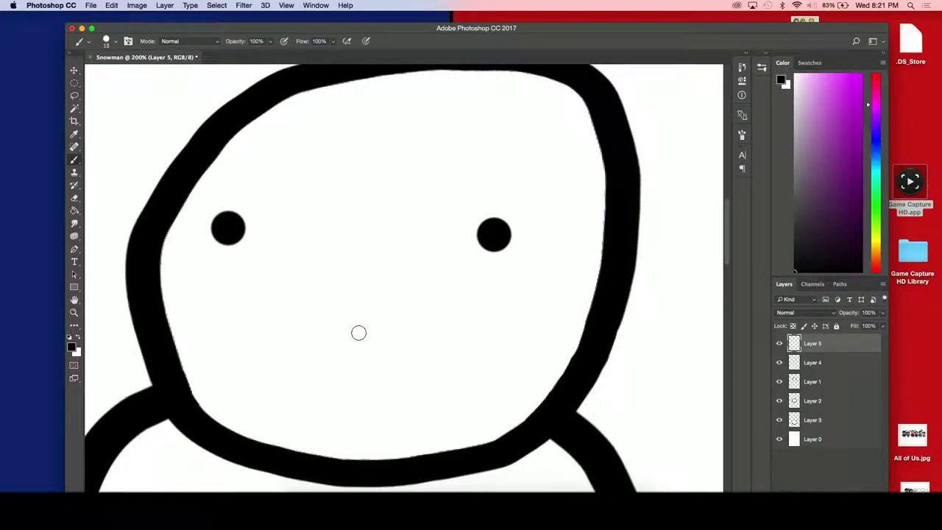
mouse_move(396, 282)
left_mouse_down()
mouse_move(208, 296)
mouse_move(292, 349)
mouse_move(389, 341)
mouse_move(396, 291)
left_mouse_up()
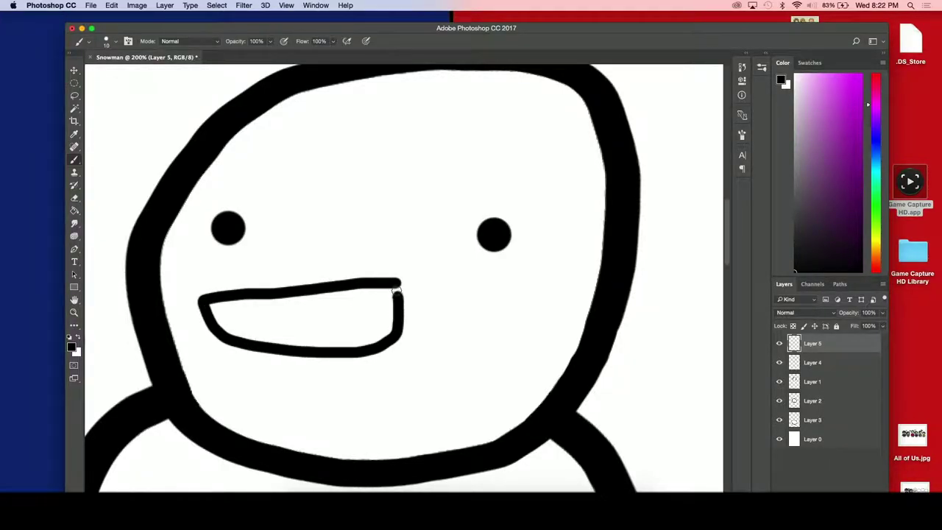
left_click_drag(252, 298, 238, 339)
left_click_drag(305, 295, 298, 346)
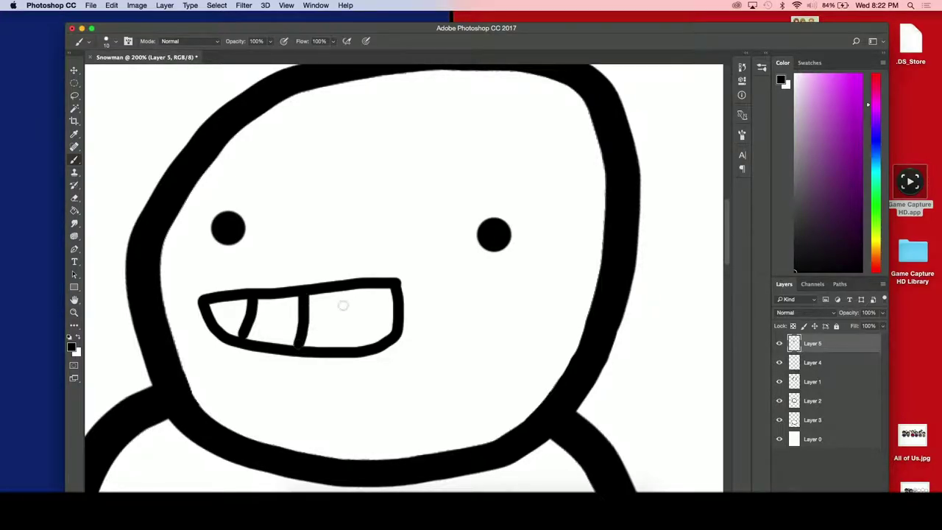
left_click_drag(357, 286, 354, 344)
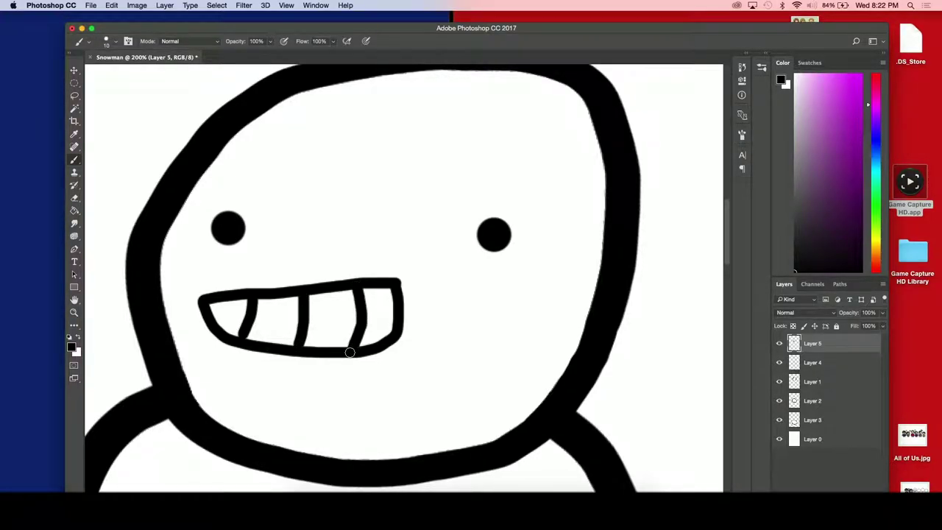
Step: On a new layer above Layer 4, paint bright orange across all the teeth
left_click(809, 361)
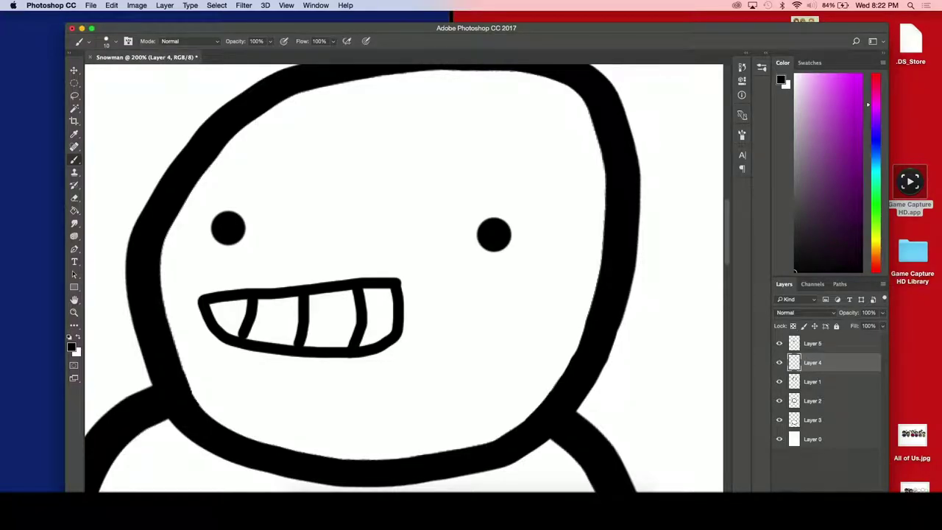
key("ctrl+shift+alt+n")
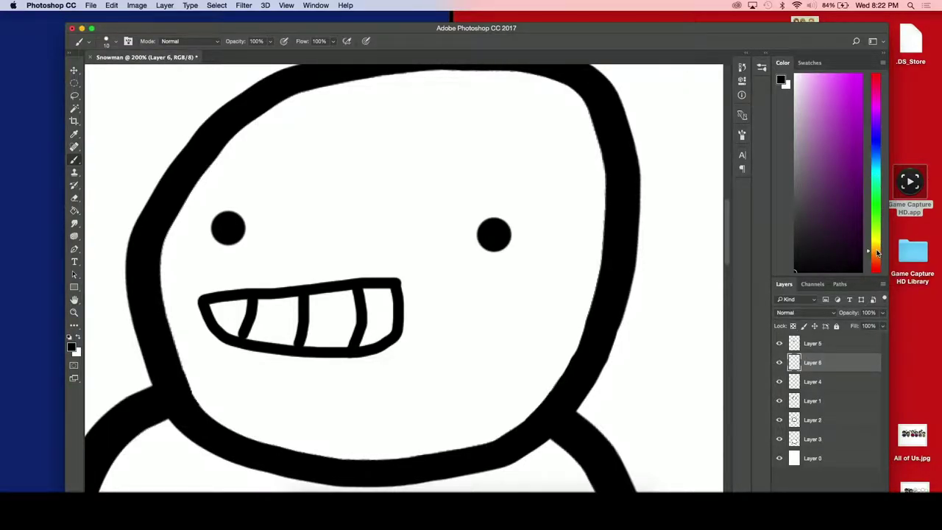
left_click(877, 253)
left_click(863, 75)
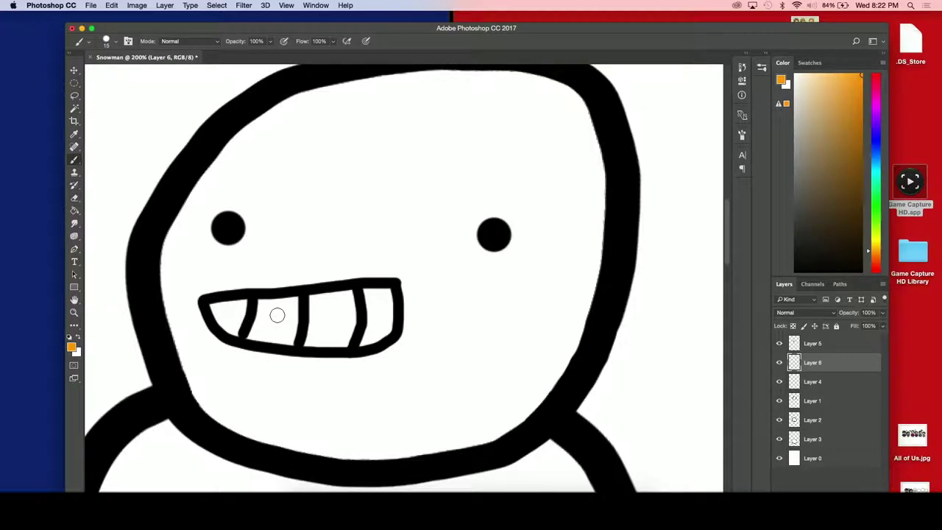
key("bracketright")
key("bracketright")
key("bracketright")
left_click(222, 311)
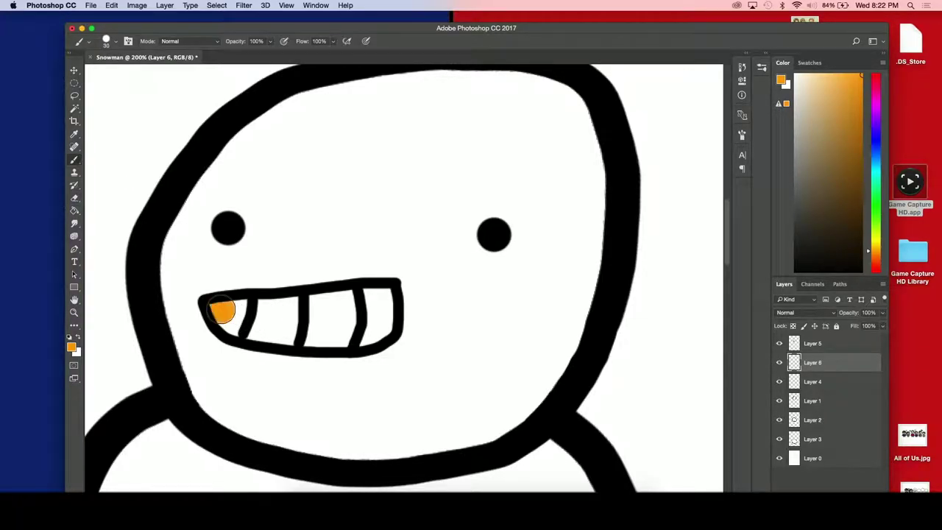
mouse_move(222, 312)
left_mouse_down()
mouse_move(342, 303)
mouse_move(374, 327)
mouse_move(300, 335)
mouse_move(232, 321)
mouse_move(356, 317)
left_mouse_up()
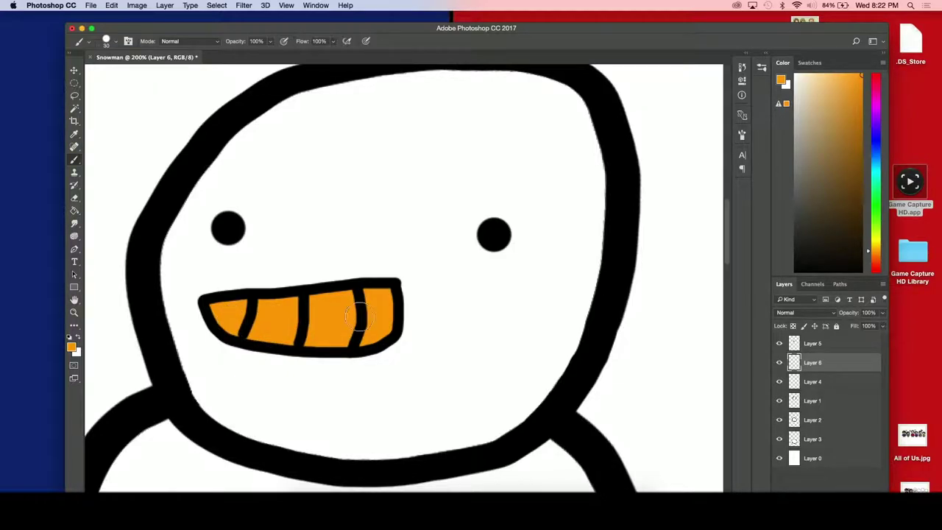
Step: Merge the mouth outline down onto the orange fill and set up a small eraser
left_click(823, 351, "shift")
right_click(824, 351)
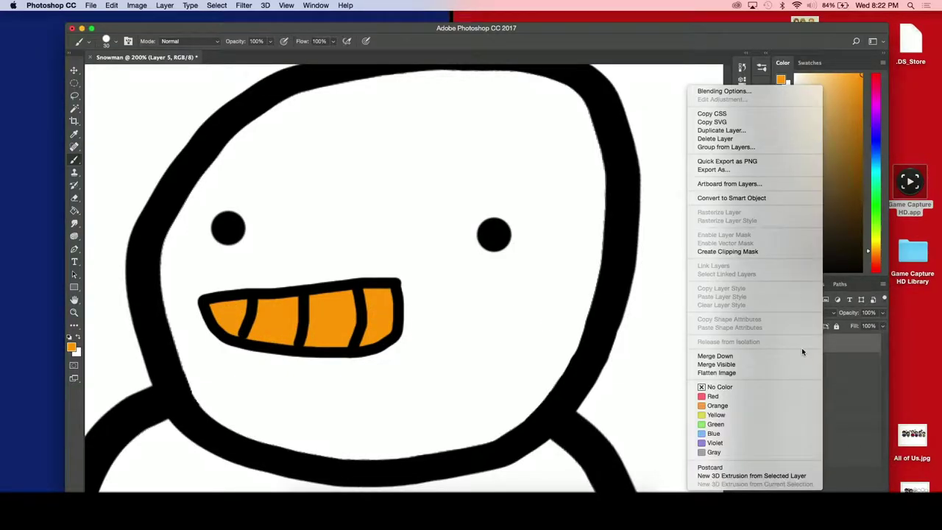
left_click(754, 360)
left_click(74, 196)
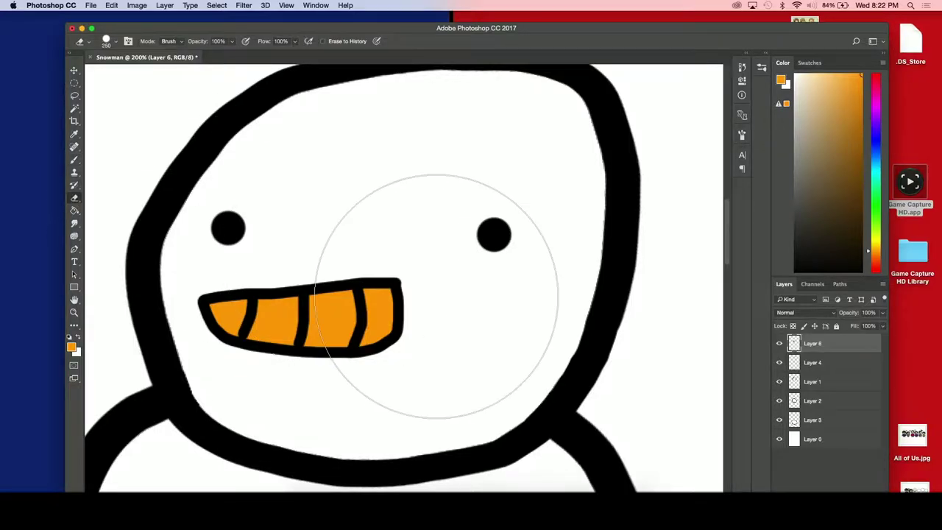
left_click_drag(469, 239, 412, 239)
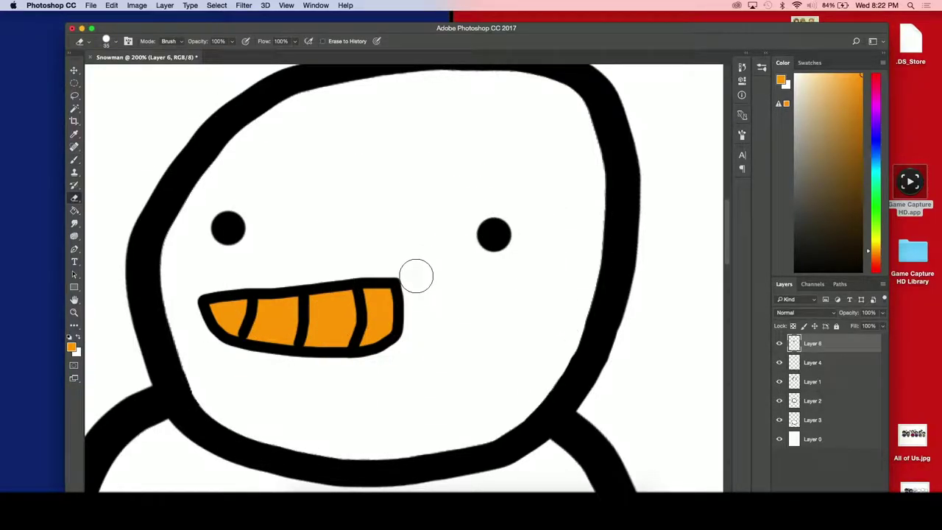
Step: Reset the colour to black and select Layer 4 with a thinner brush
key("super+minus")
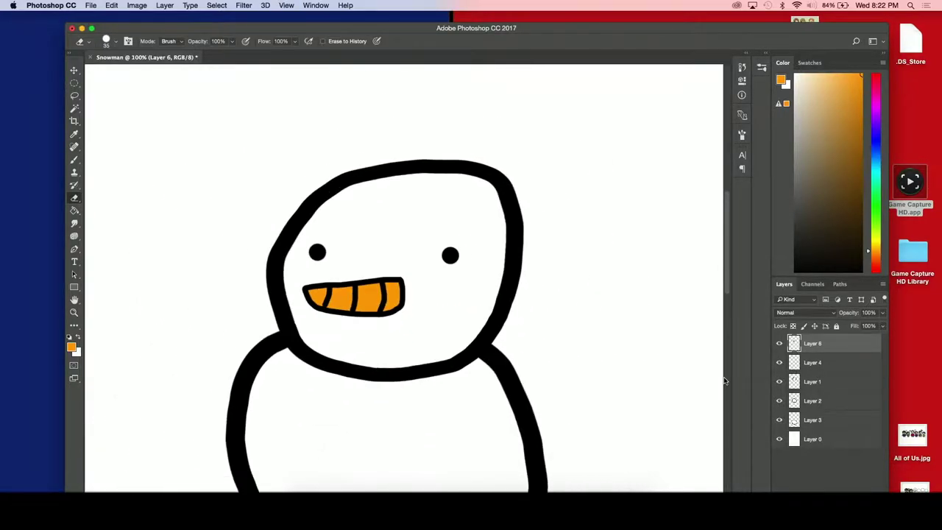
key("super+minus")
key("super+equal")
key("super+equal")
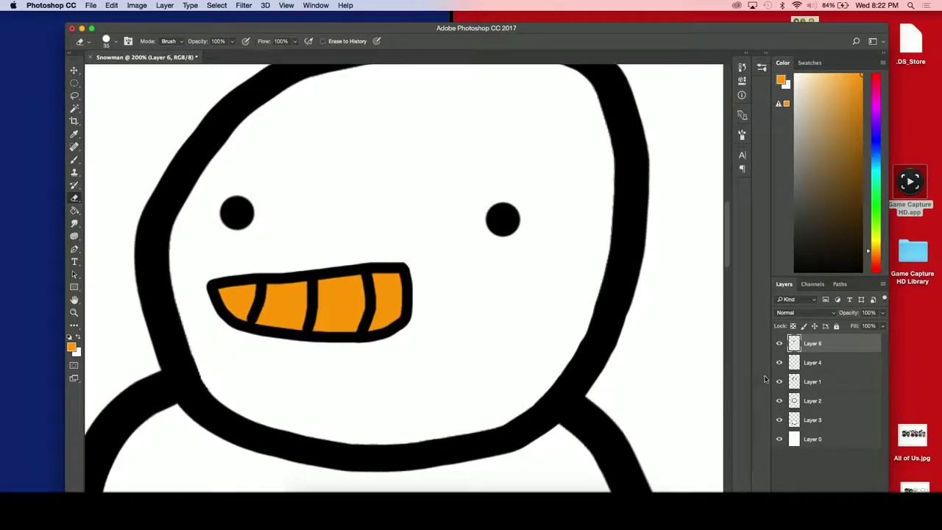
left_click(827, 368)
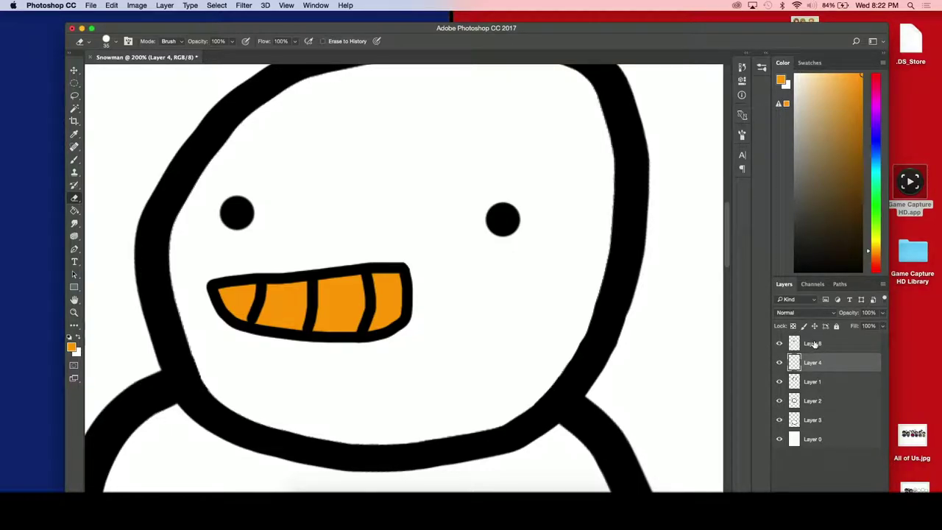
left_click(816, 346)
key("d")
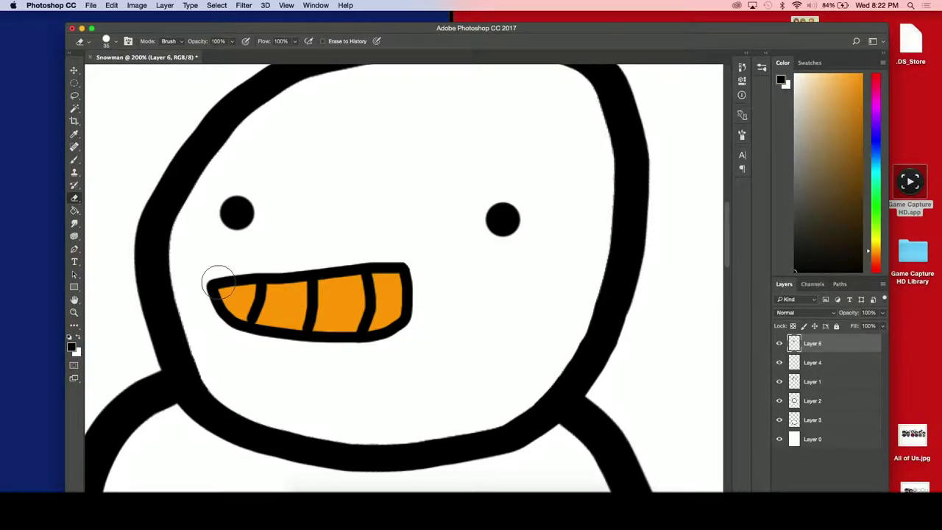
left_click(75, 160)
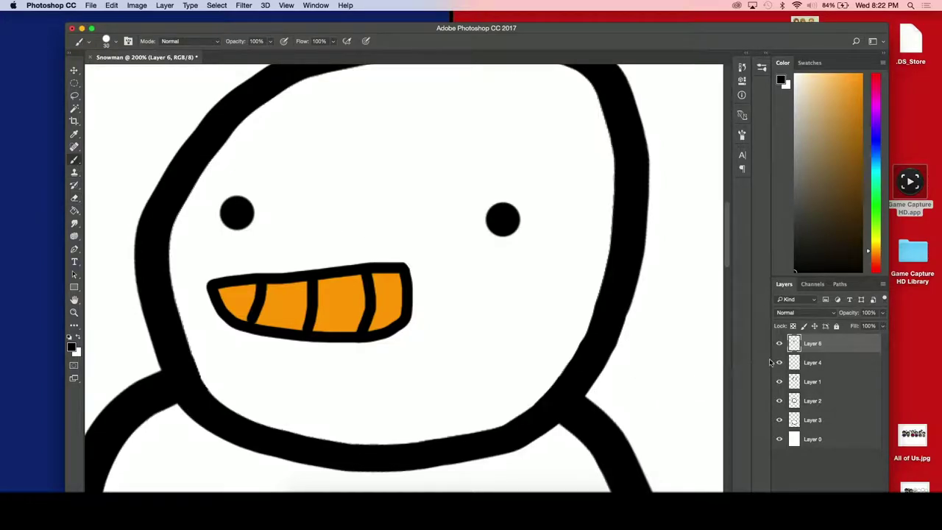
left_click(797, 365)
key("bracketleft")
key("bracketleft")
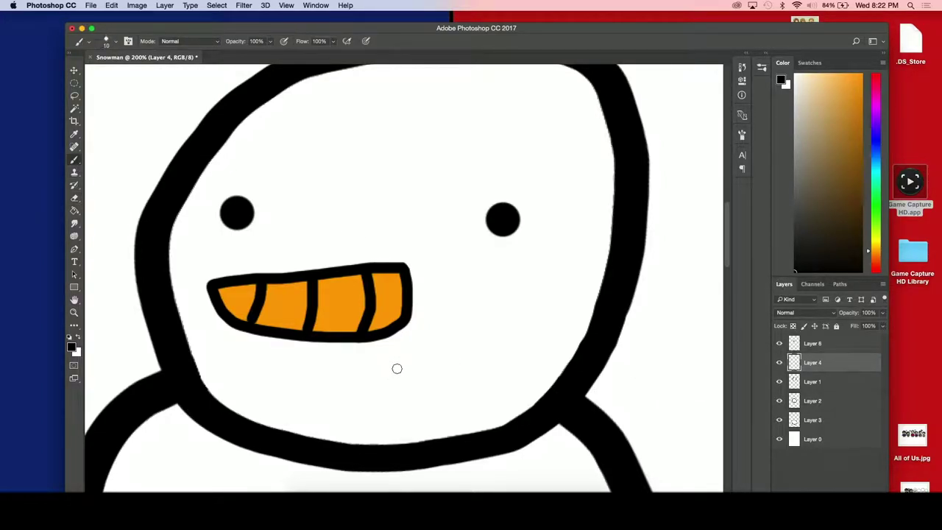
key("super+minus")
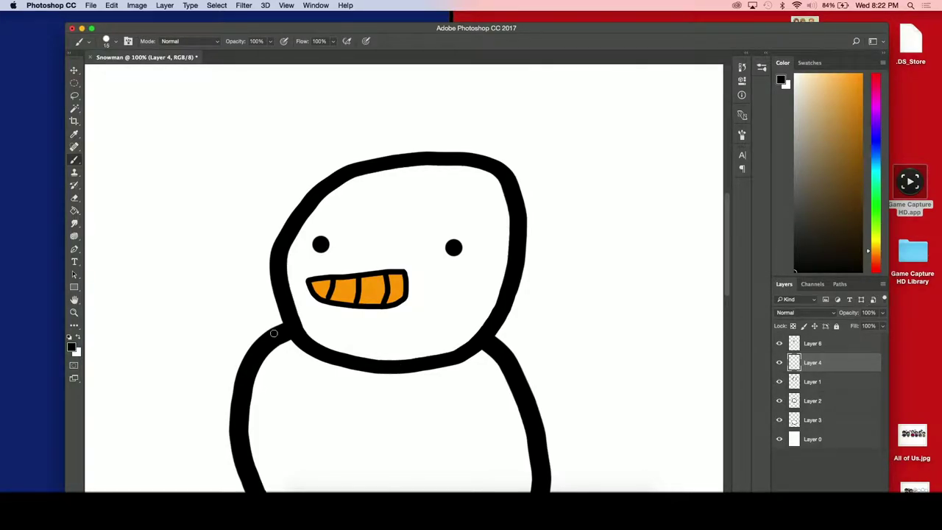
Step: Try drawing a hooked stick arm beside the head, undoing each attempt
mouse_move(261, 276)
left_mouse_down()
mouse_move(265, 311)
mouse_move(377, 334)
left_mouse_up()
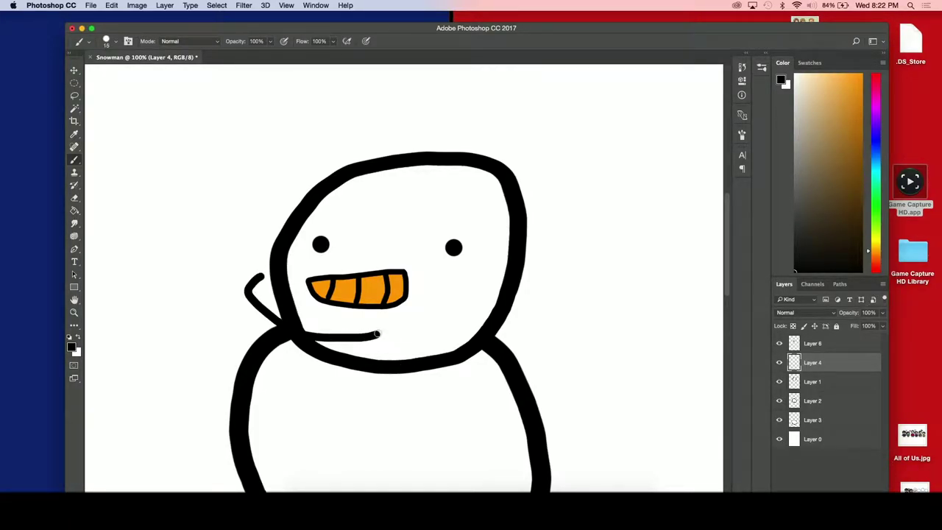
key("super+z")
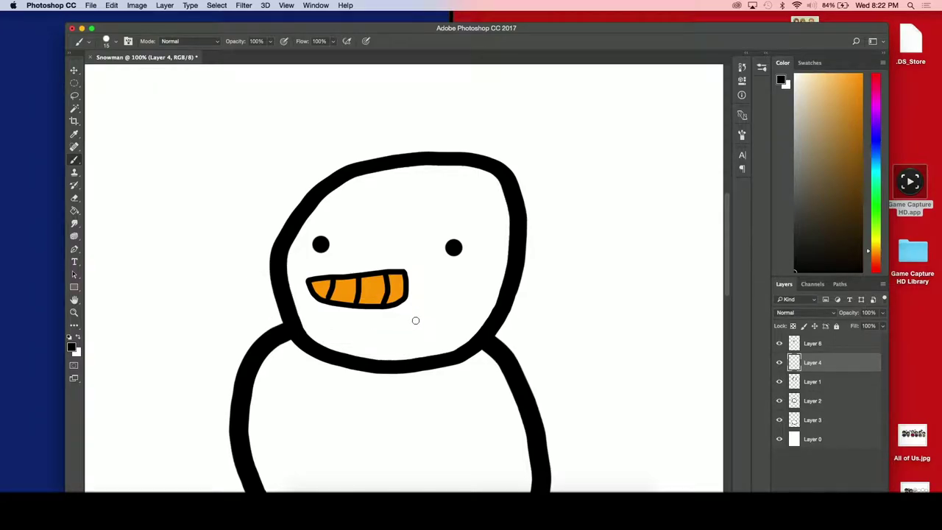
mouse_move(415, 320)
left_mouse_down()
mouse_move(232, 299)
mouse_move(194, 234)
left_mouse_up()
key("super+z")
left_click_drag(398, 325, 223, 254)
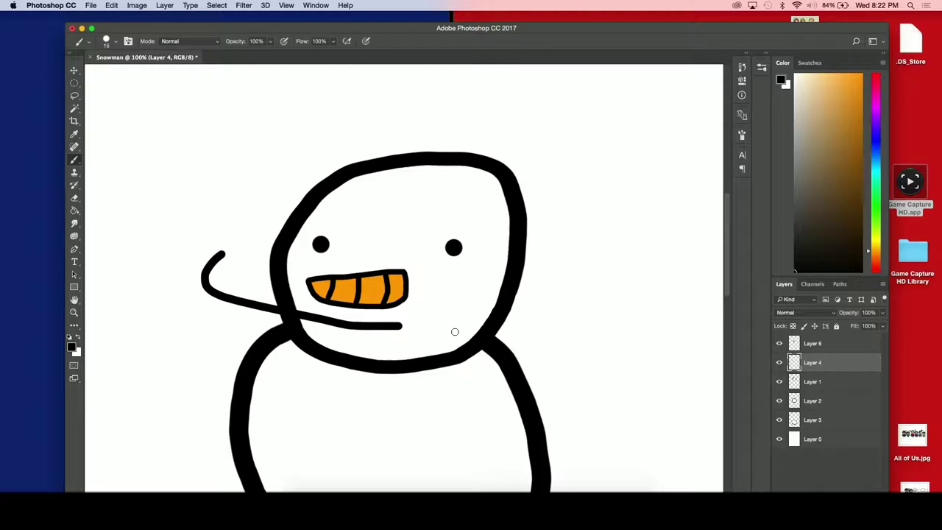
key("super+z")
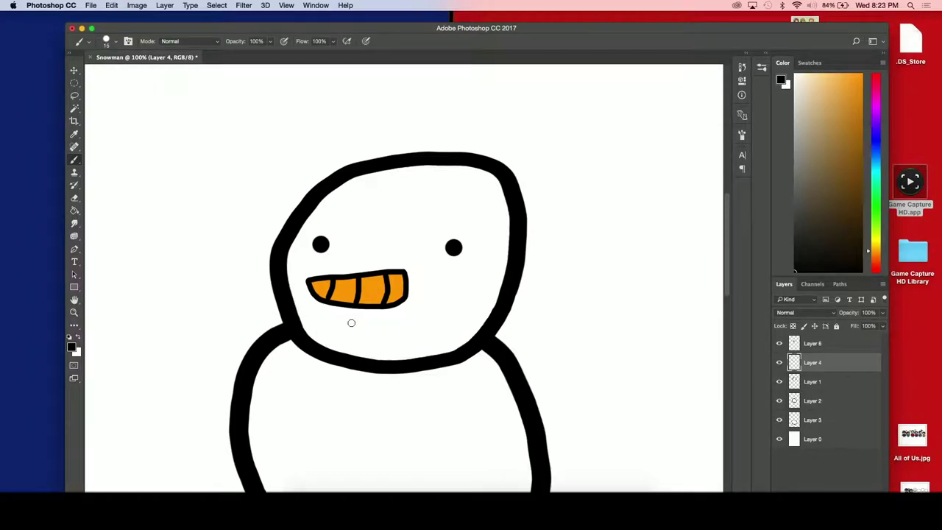
Step: Draw a wavy black smile under the orange shape, retrying until it fits
mouse_move(351, 322)
left_mouse_down()
mouse_move(421, 329)
mouse_move(440, 314)
left_mouse_up()
key("super+z")
mouse_move(356, 336)
left_mouse_down()
mouse_move(415, 341)
mouse_move(429, 321)
left_mouse_up()
key("super+z")
key("super+equal")
key("super+equal")
key("super+equal")
scroll(479, 373, "down", 3)
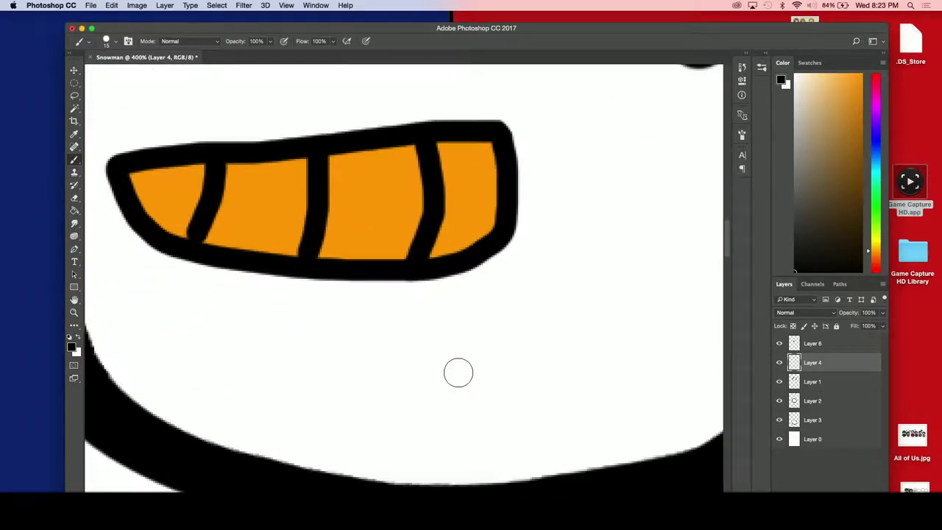
scroll(459, 372, "down", 2)
mouse_move(270, 312)
left_mouse_down()
mouse_move(404, 367)
mouse_move(408, 337)
mouse_move(491, 347)
mouse_move(498, 320)
mouse_move(564, 281)
left_mouse_up()
key("super+minus")
key("super+minus")
key("super+minus")
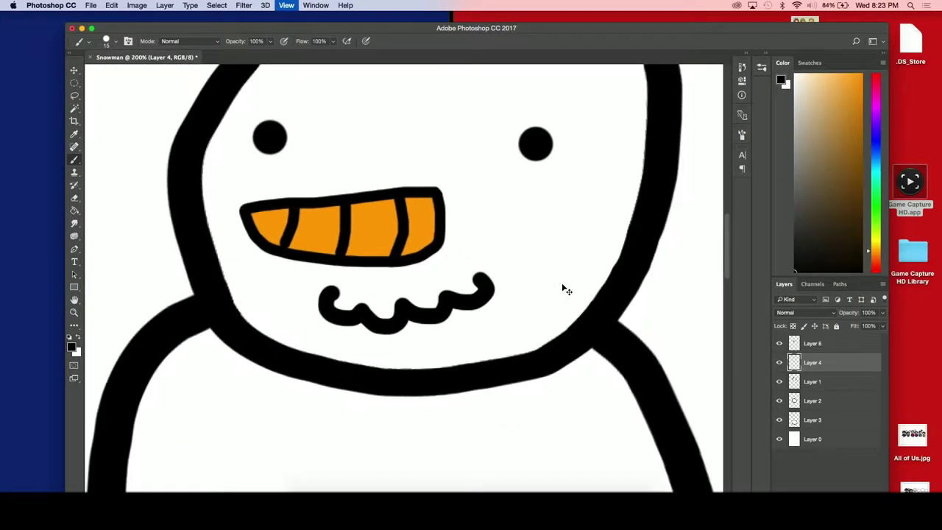
Step: Lasso-select the orange mouth shape so it can be transformed
key("super+t")
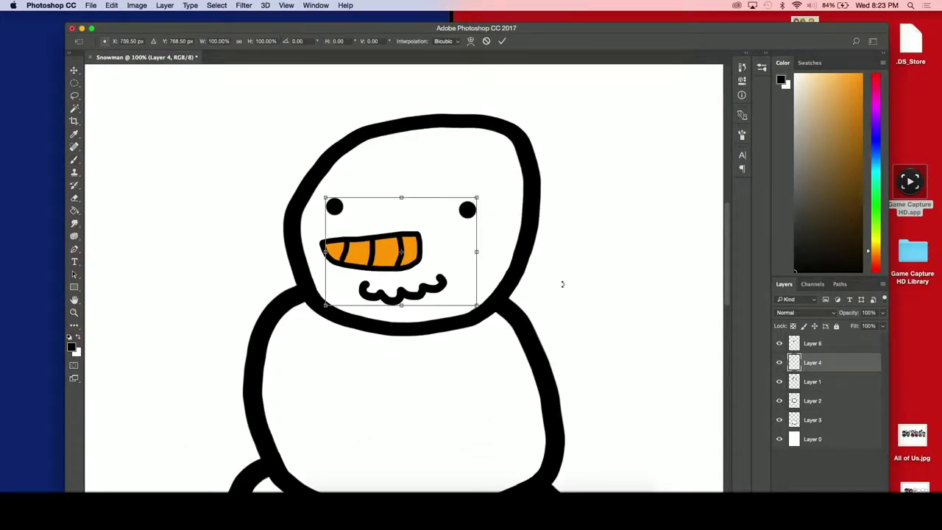
key("Return")
left_click(74, 96)
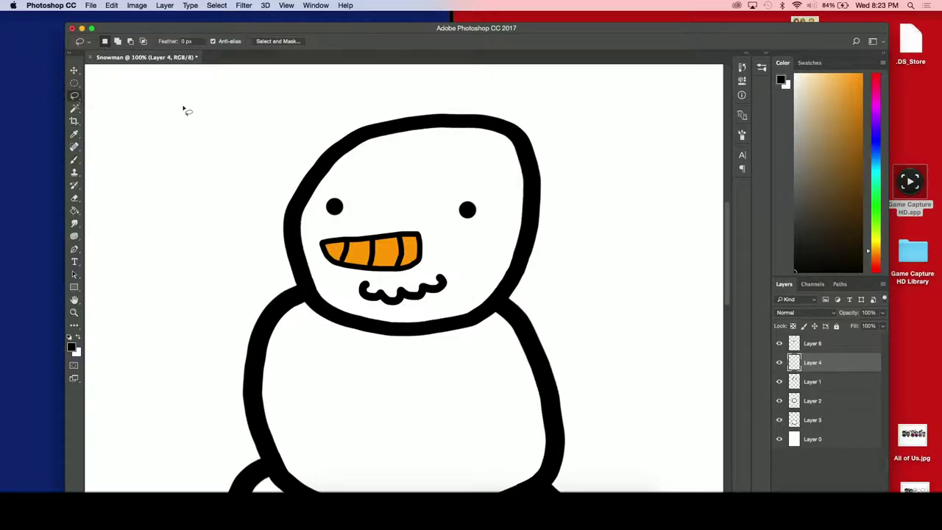
mouse_move(410, 274)
left_mouse_down()
mouse_move(488, 263)
mouse_move(541, 284)
left_mouse_up()
Step: Tilt the mouth about 10°, stretch it ~120% taller, and tuck it under the nose
key("super+t")
left_click_drag(410, 299, 397, 302)
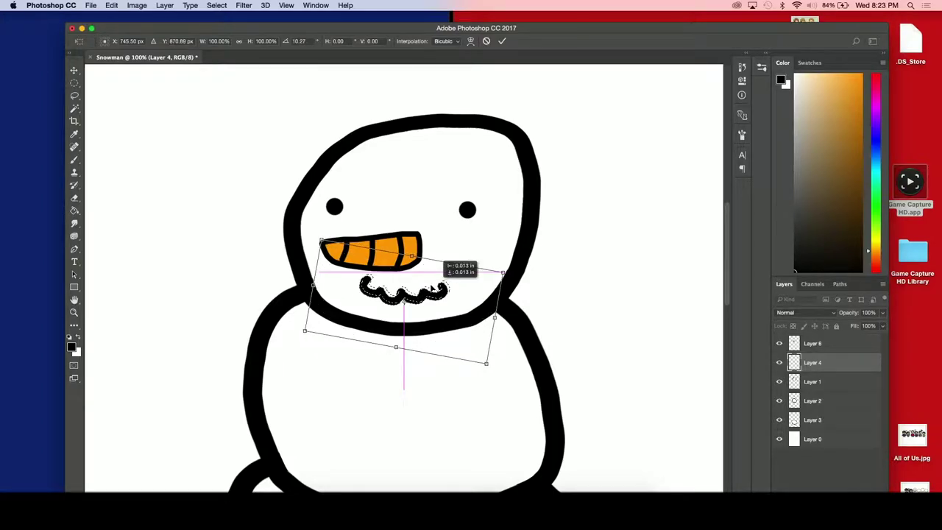
left_click_drag(405, 256, 427, 221)
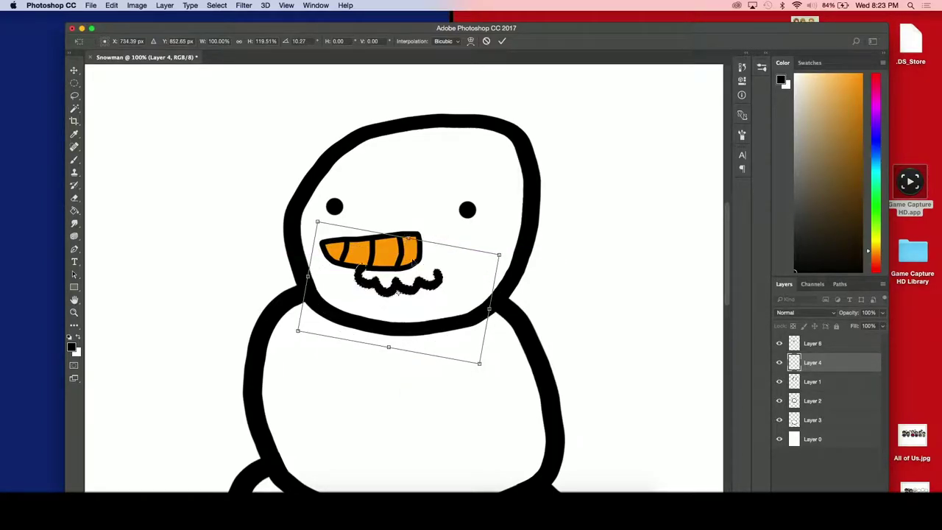
left_click_drag(420, 258, 423, 265)
key("Return")
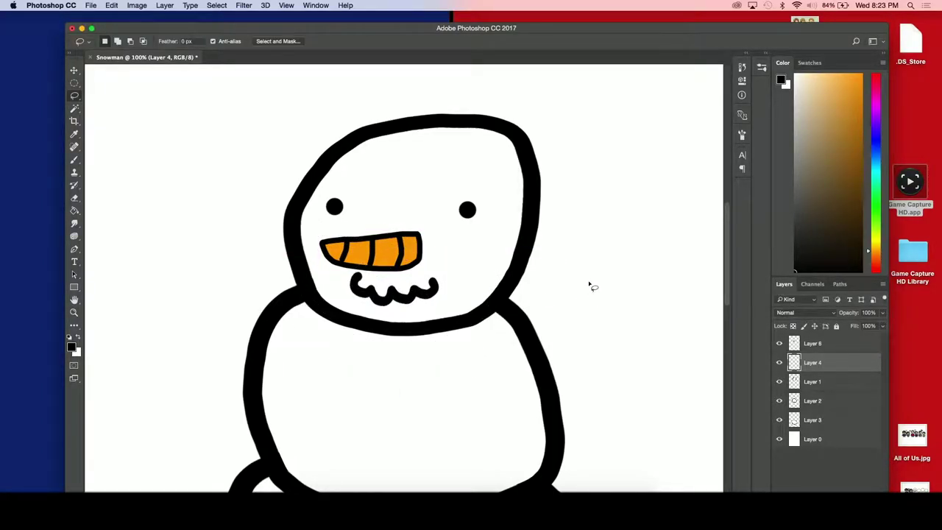
scroll(714, 361, "down", 2)
scroll(718, 363, "down", 1)
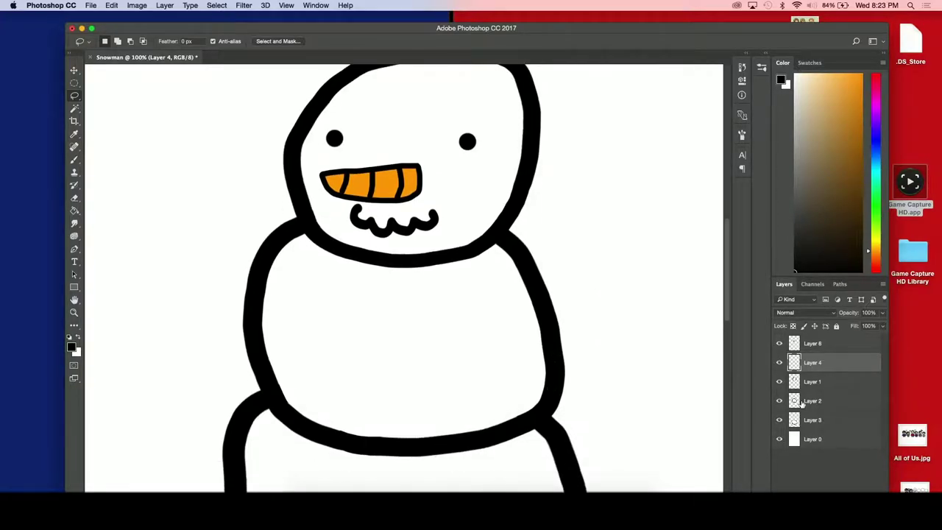
Step: Merge Layer 6 down into Layer 4 and add a new empty layer for the hat
left_click(810, 345)
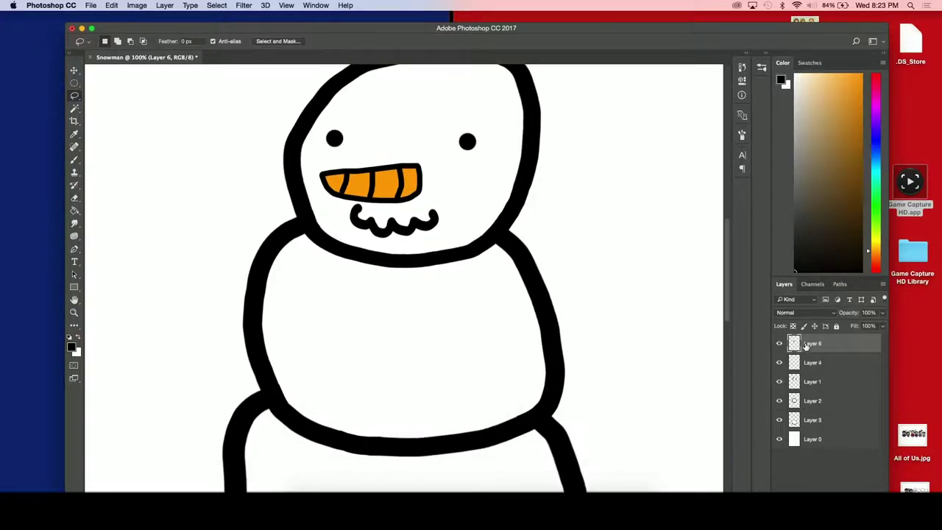
right_click(808, 346)
left_click(736, 359)
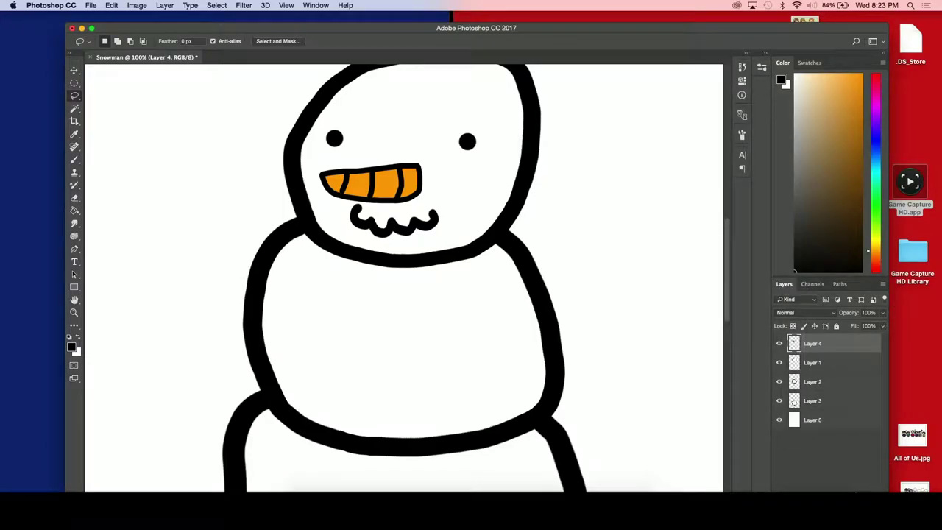
key("ctrl+shift+alt+n")
scroll(677, 435, "up", 5)
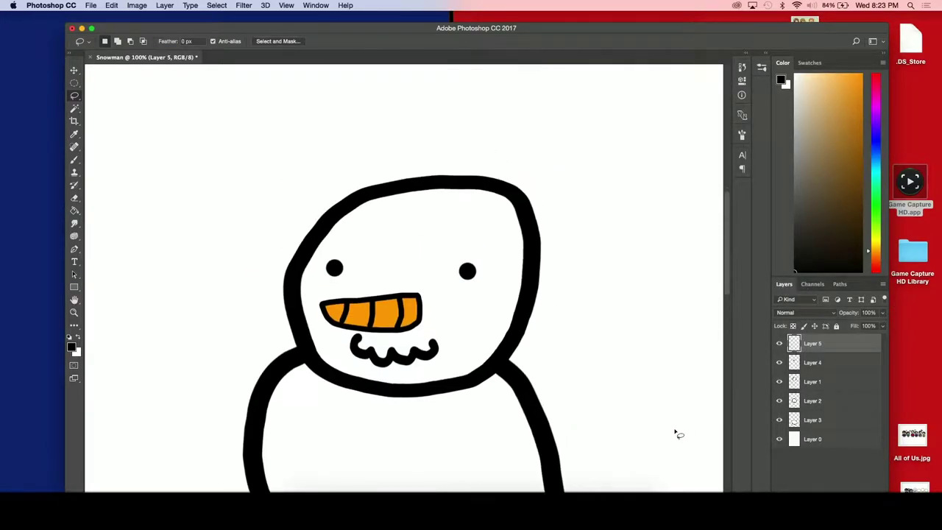
Step: Paint a solid black hat with a rounded top over the snowman's head using an enlarged brush
left_click(74, 161)
key("bracketright")
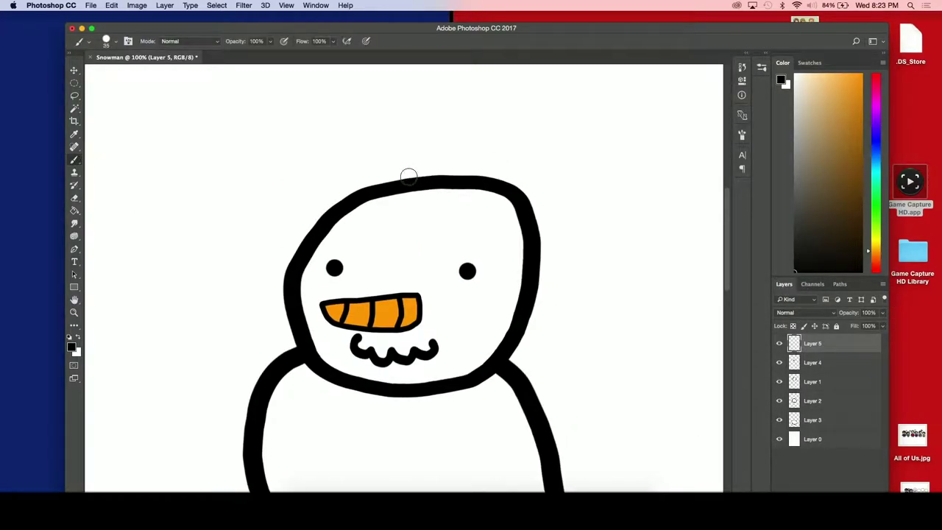
key("bracketright")
key("bracketright")
mouse_move(325, 193)
left_mouse_down()
mouse_move(389, 171)
mouse_move(473, 201)
left_mouse_up()
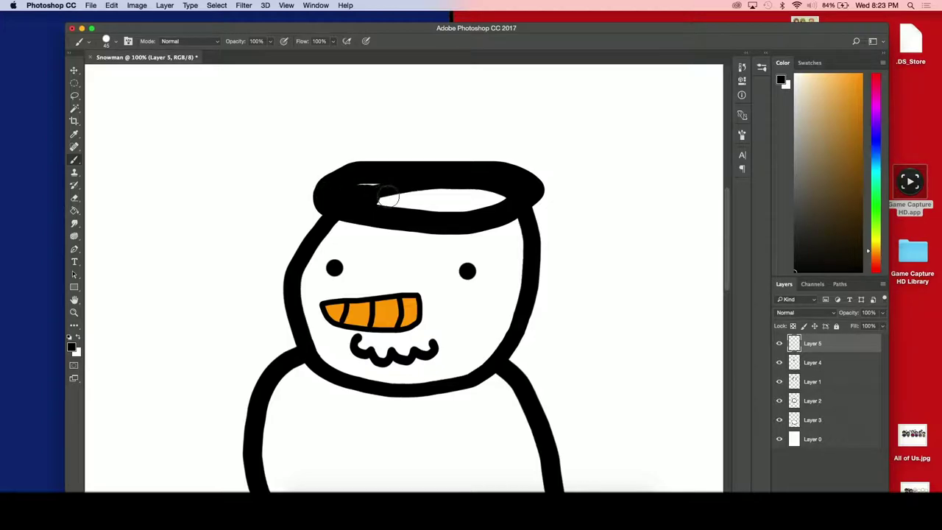
left_click_drag(473, 201, 360, 183)
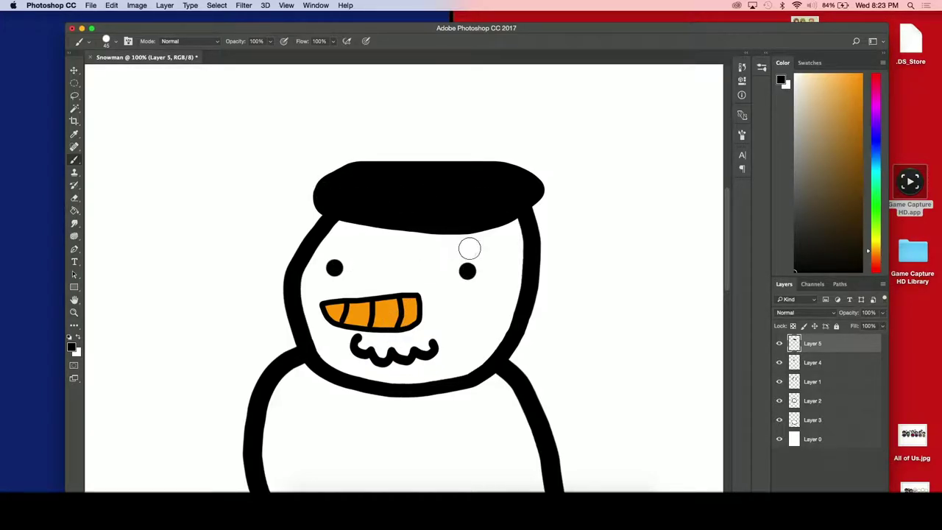
scroll(469, 269, "down", 5)
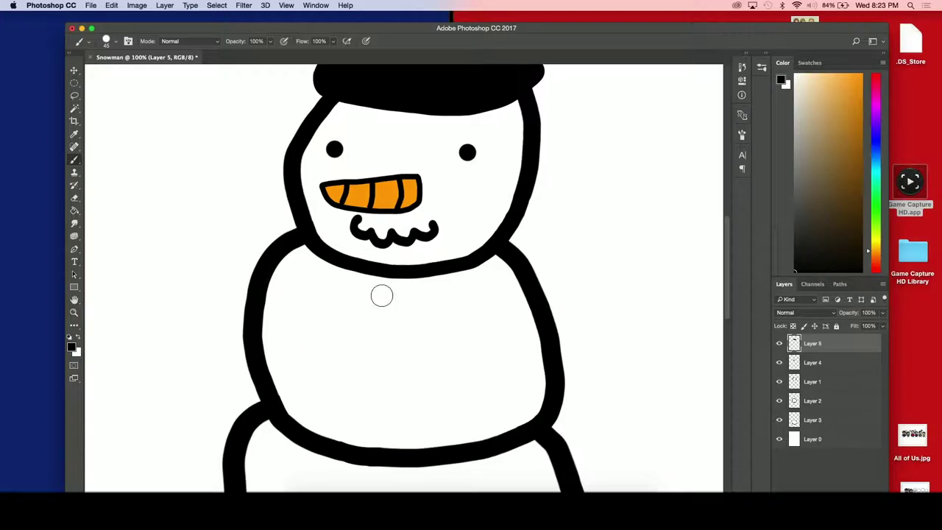
scroll(393, 326, "down", 5)
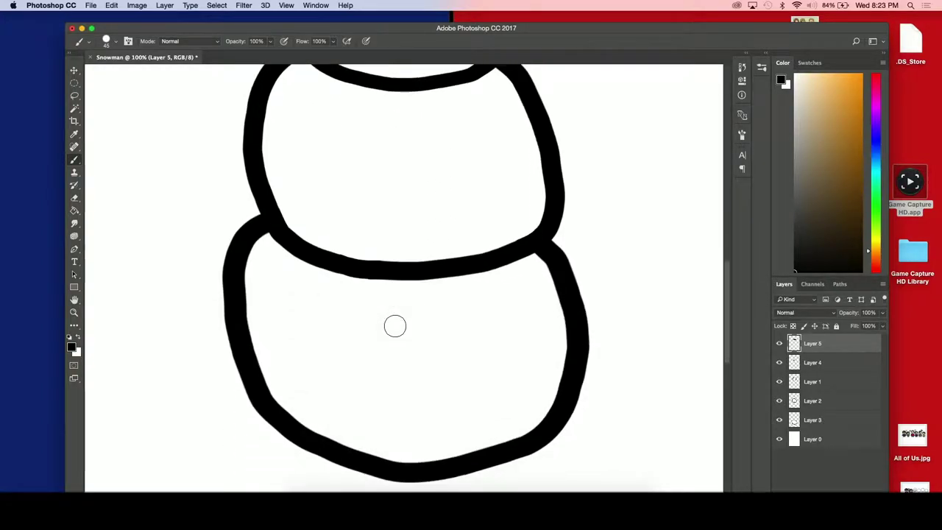
scroll(393, 326, "up", 5)
scroll(394, 326, "up", 2)
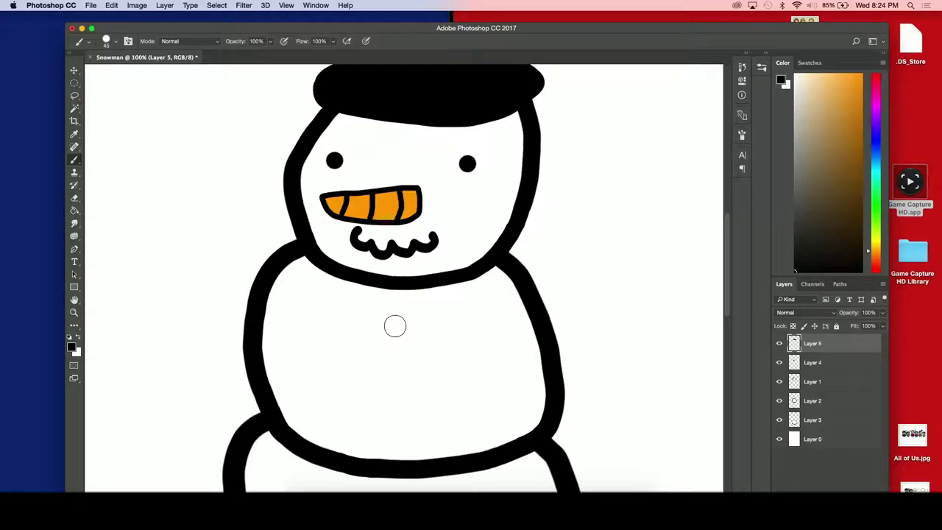
scroll(395, 326, "up", 10)
scroll(395, 326, "up", 1)
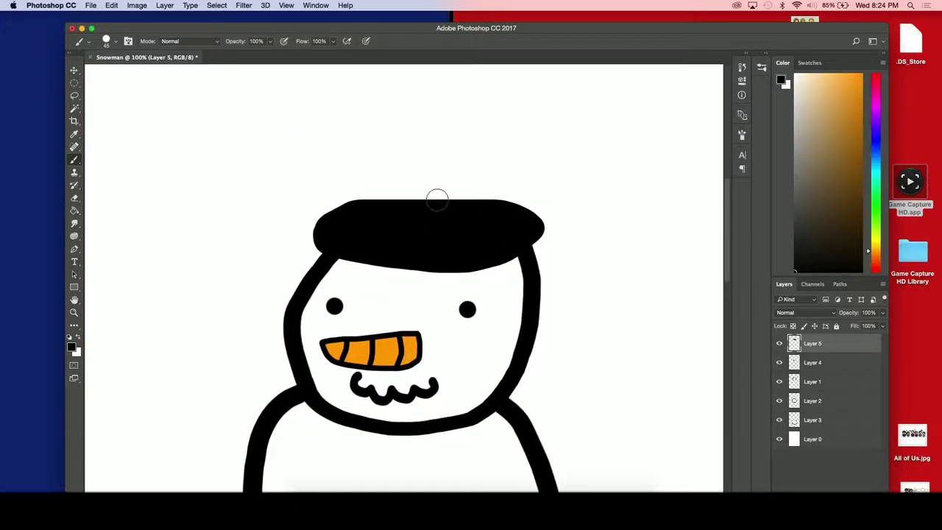
mouse_move(358, 211)
left_mouse_down()
mouse_move(469, 202)
mouse_move(501, 209)
left_mouse_up()
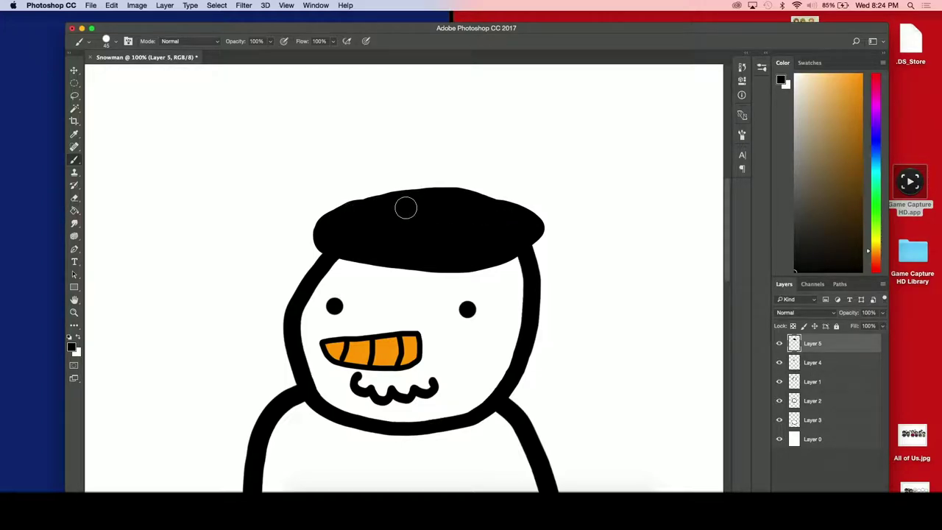
left_click(74, 198)
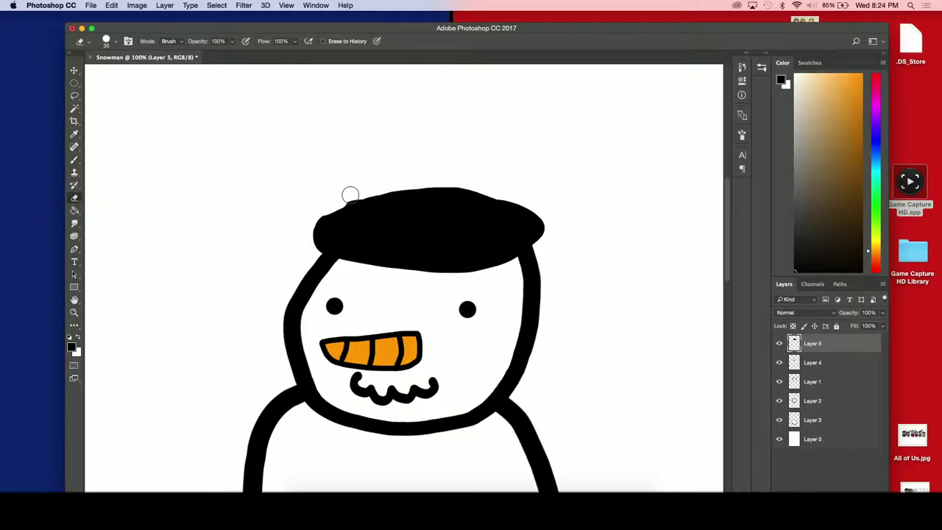
Step: Erase the hat's bumpy top into a smooth curve, then rotate the hat slightly and reposition it
mouse_move(350, 195)
left_mouse_down()
mouse_move(465, 185)
mouse_move(545, 218)
mouse_move(544, 244)
left_mouse_up()
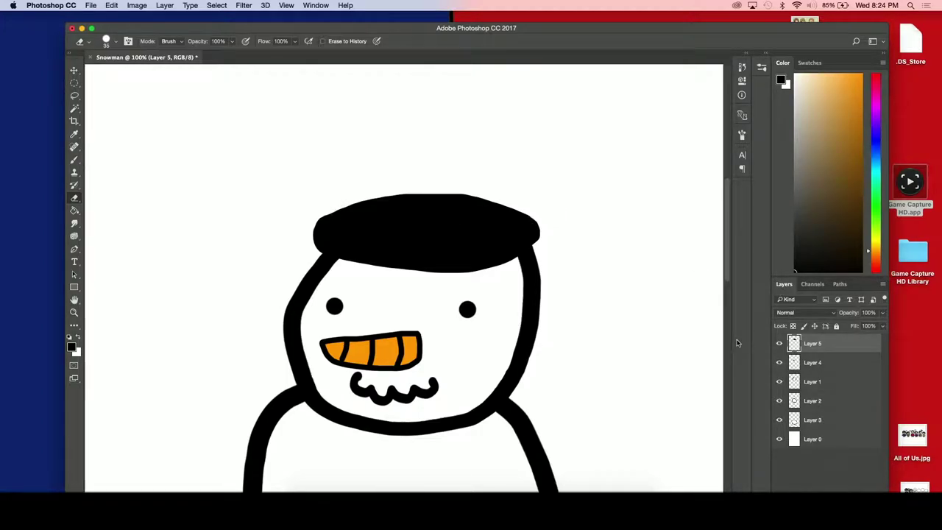
key("ctrl+t")
mouse_move(556, 247)
left_mouse_down()
mouse_move(549, 253)
mouse_move(555, 225)
left_mouse_up()
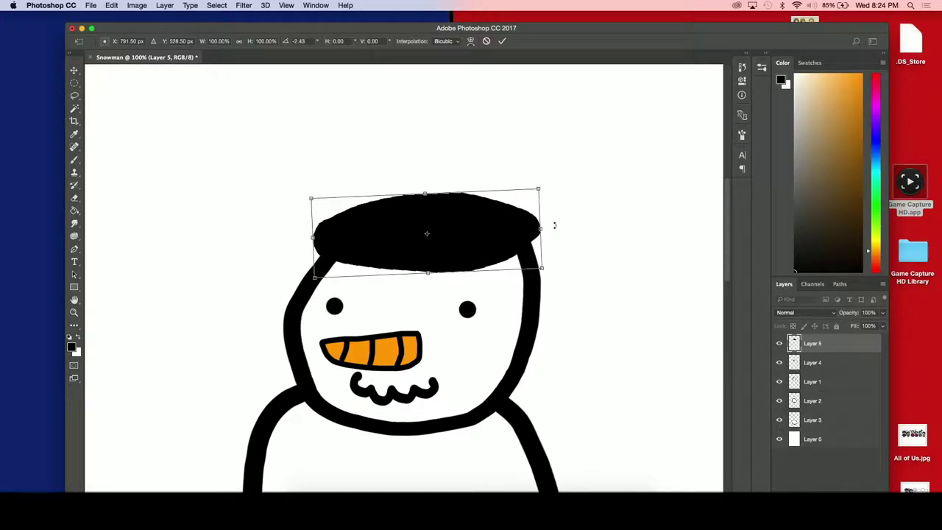
left_click_drag(486, 234, 482, 234)
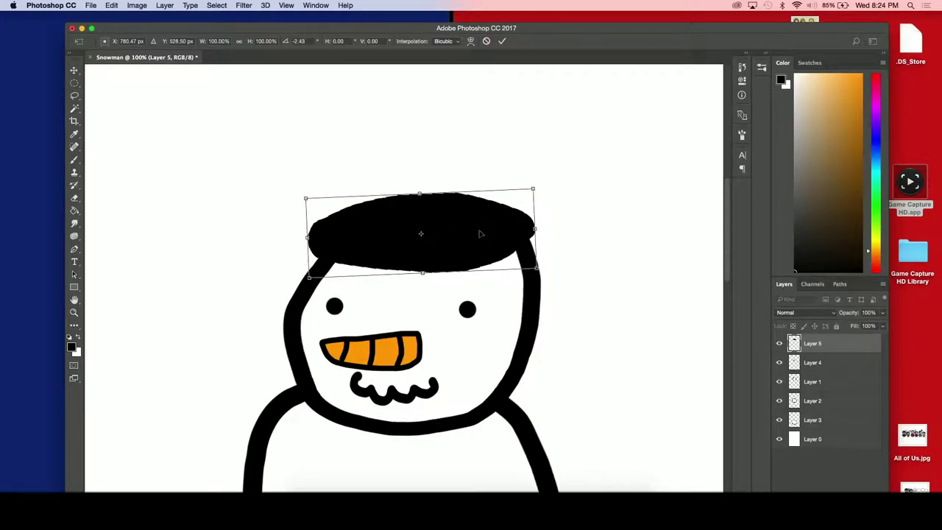
key("Return")
Step: Add a new layer for the hat band and pick a saturated yellow painting colour
key("e")
key("super+shift+alt+n")
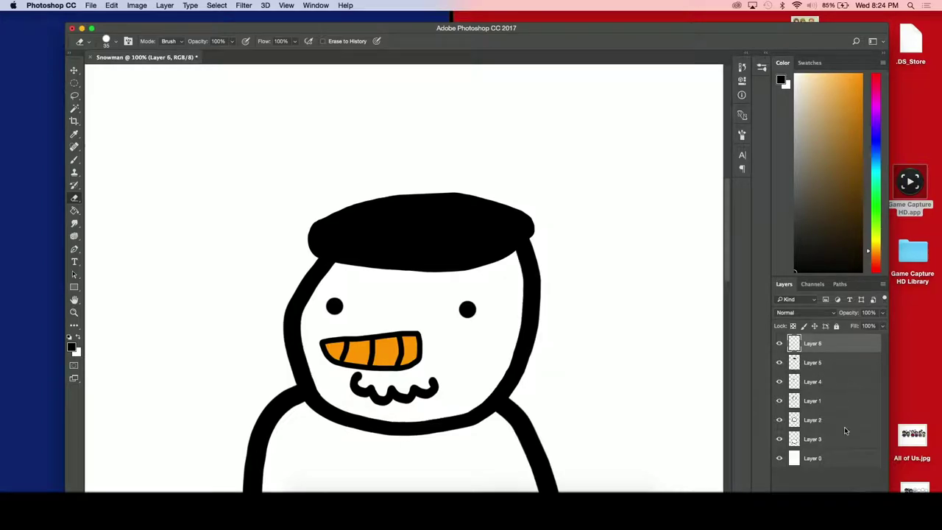
left_click_drag(876, 249, 876, 246)
left_click(843, 72)
left_click_drag(843, 73, 866, 53)
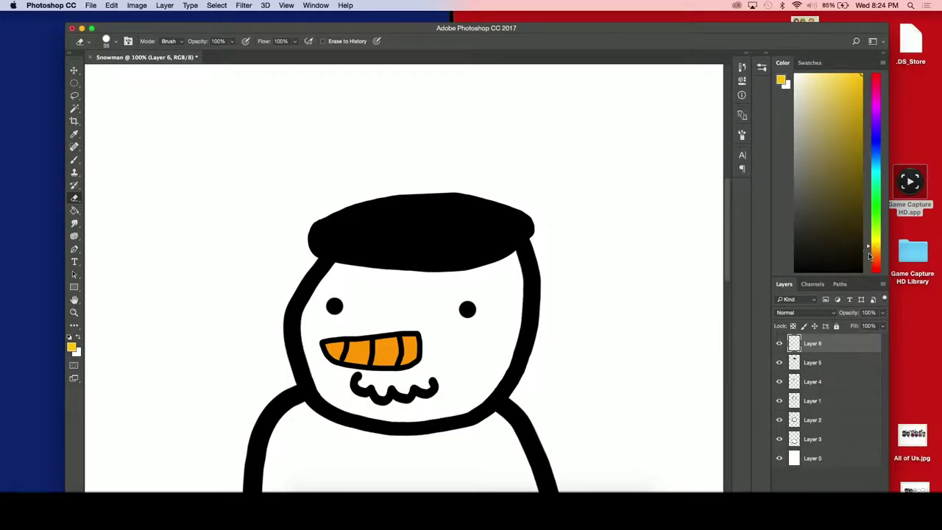
left_click_drag(875, 246, 876, 243)
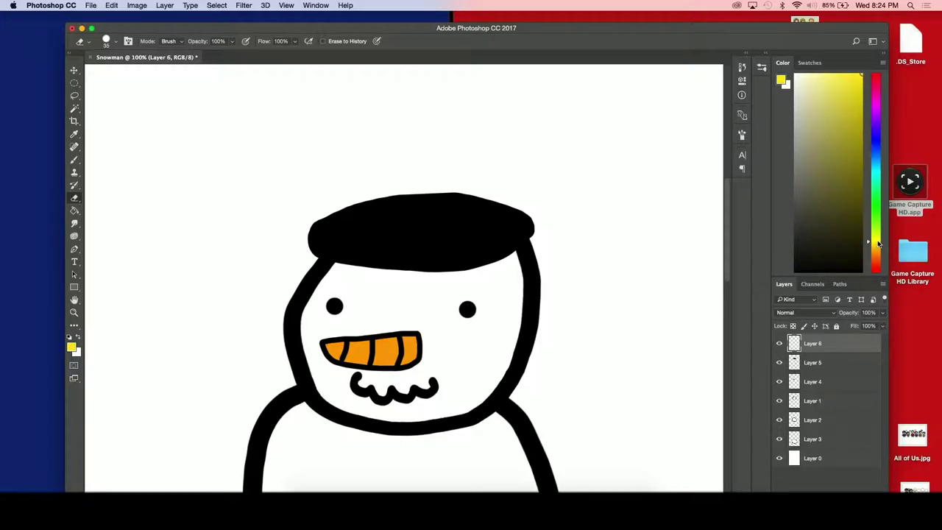
Step: Draw the yellow band outline's left, right, top and bottom edges across the hat
key("ctrl+plus")
key("ctrl+plus")
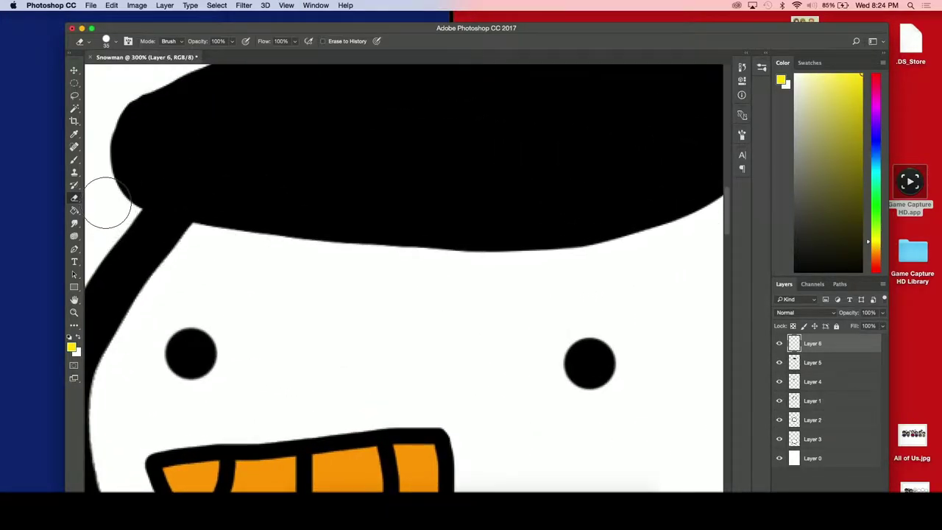
scroll(372, 239, "up", 2)
left_click(74, 160)
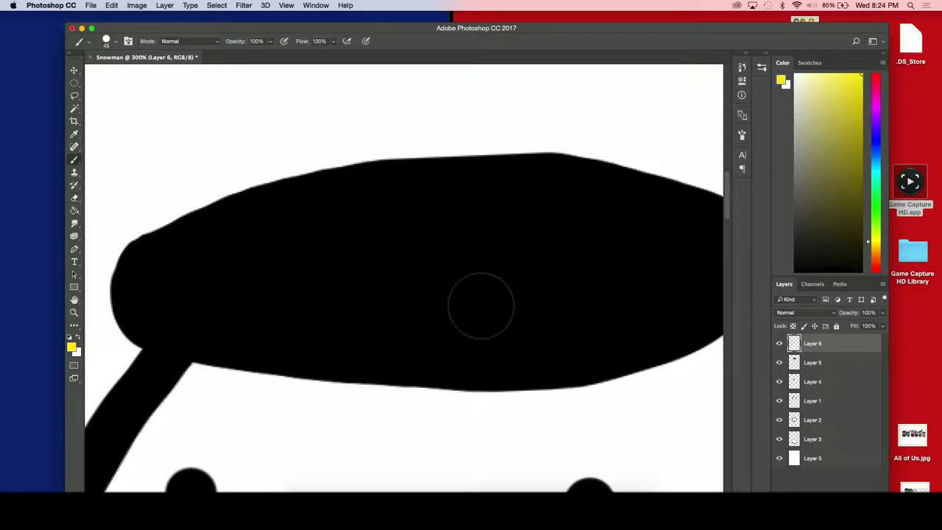
key("ctrl+minus")
key("p")
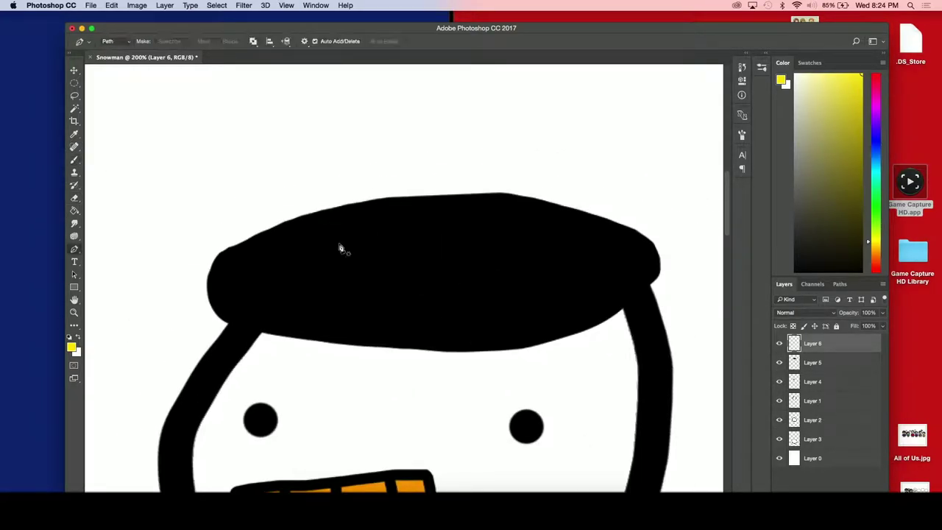
key("b")
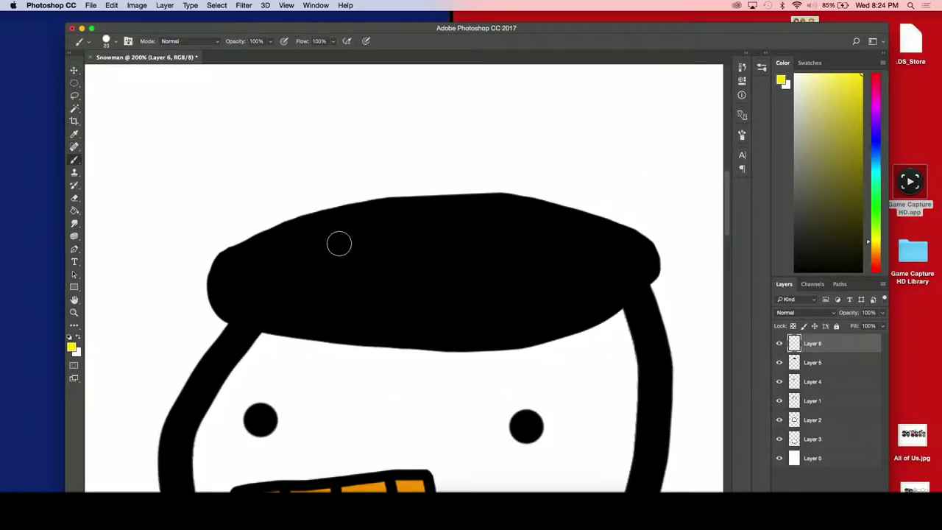
left_click(285, 201, "shift")
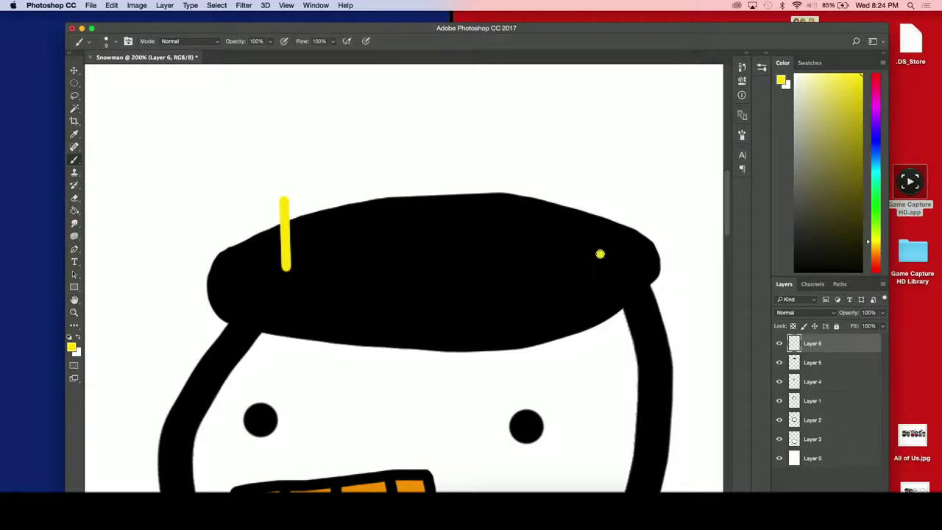
left_click(597, 196, "shift")
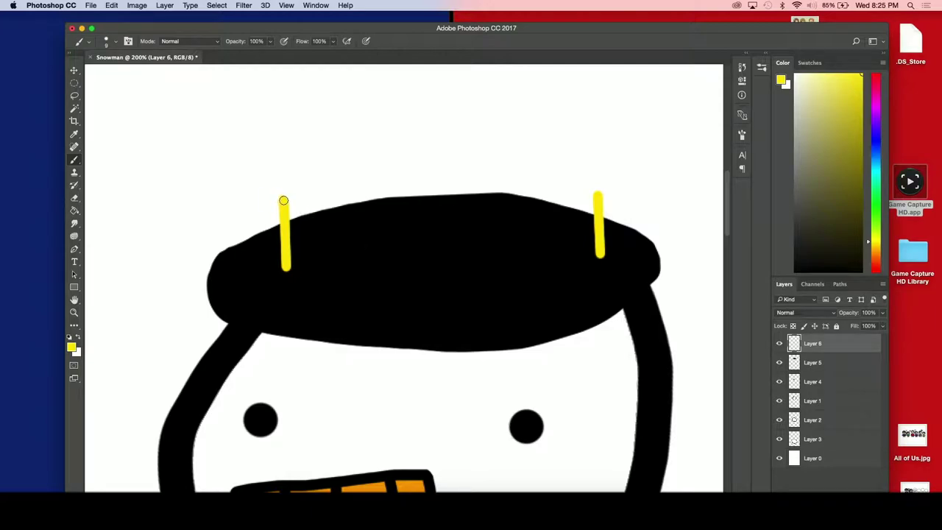
mouse_move(284, 201)
left_mouse_down()
mouse_move(590, 181)
mouse_move(598, 195)
left_mouse_up()
mouse_move(285, 270)
left_mouse_down()
mouse_move(431, 299)
mouse_move(602, 253)
left_mouse_up()
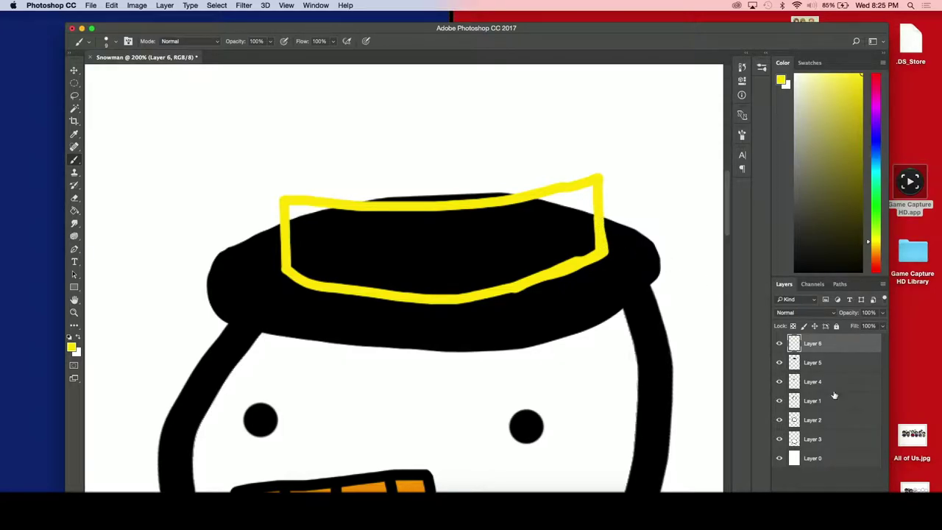
Step: Fill the band's interior solid yellow on Layer 5, covering the gaps at its ends
left_click(812, 364)
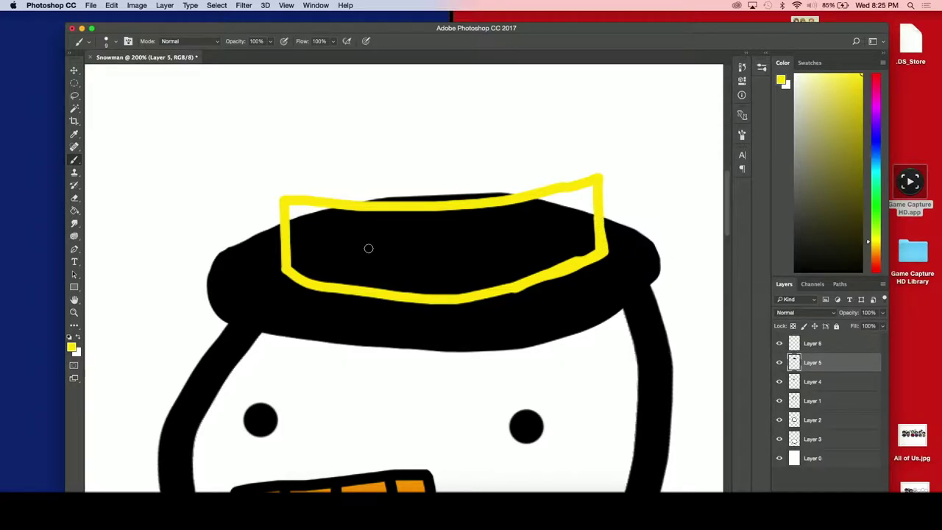
key("bracketright")
key("bracketright")
key("bracketright")
key("bracketright")
mouse_move(304, 225)
left_mouse_down()
mouse_move(511, 226)
mouse_move(572, 204)
mouse_move(573, 214)
mouse_move(579, 200)
mouse_move(587, 250)
left_mouse_up()
key("ctrl+z")
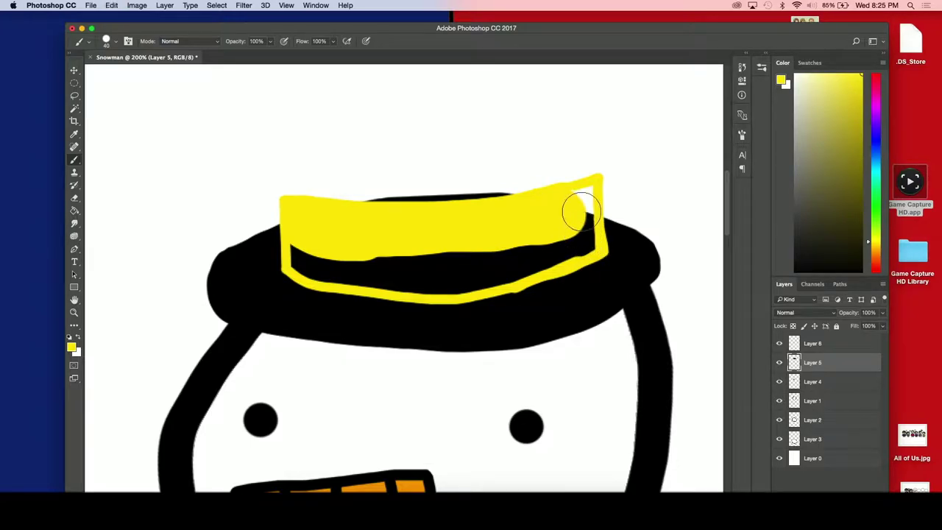
left_click_drag(581, 199, 582, 205)
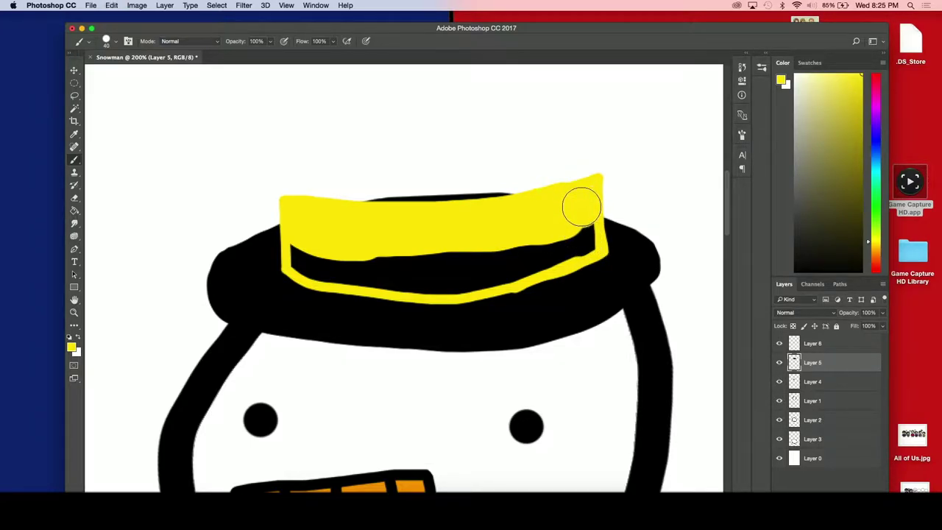
key("bracketleft")
mouse_move(582, 237)
left_mouse_down()
mouse_move(486, 274)
mouse_move(452, 276)
left_mouse_up()
mouse_move(293, 250)
left_mouse_down()
mouse_move(355, 273)
mouse_move(484, 263)
mouse_move(386, 254)
left_mouse_up()
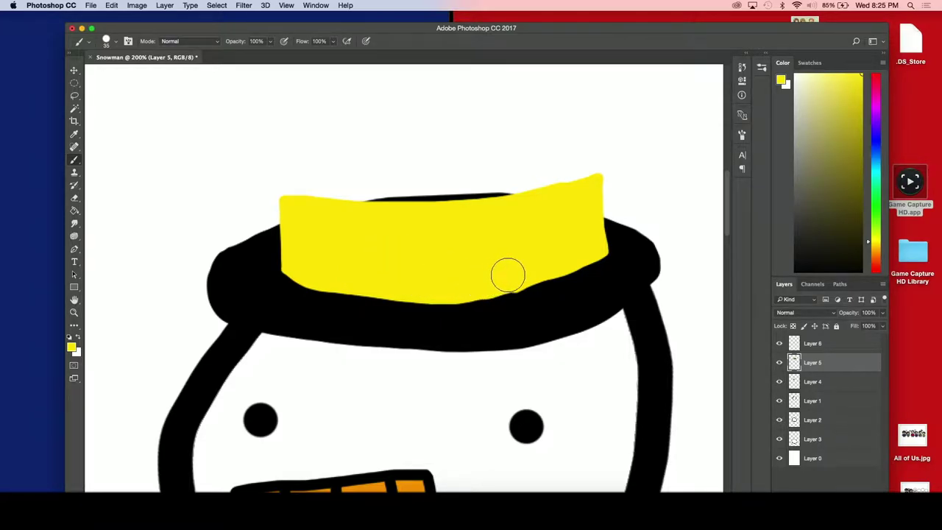
Step: Check the band layers' visibility, then merge the band outline down into the yellow fill layer
left_click(780, 343)
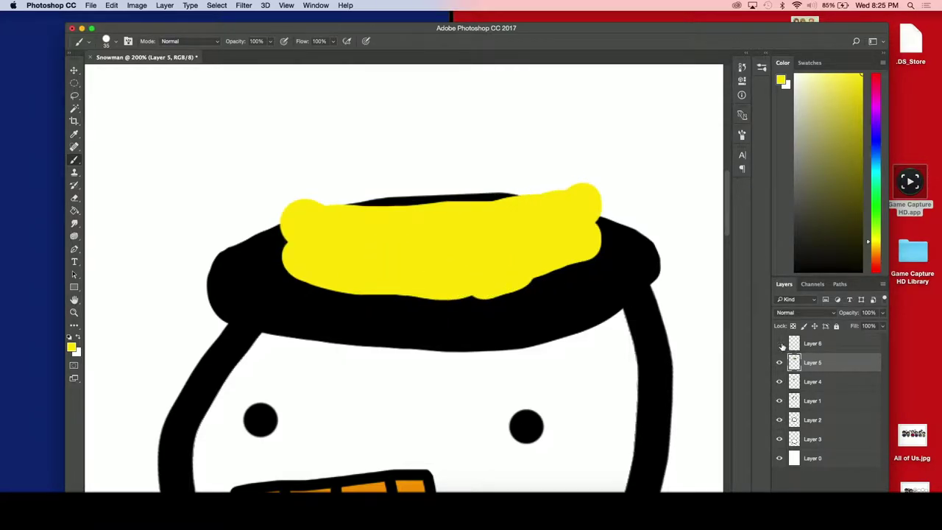
left_click(810, 348)
right_click(810, 348)
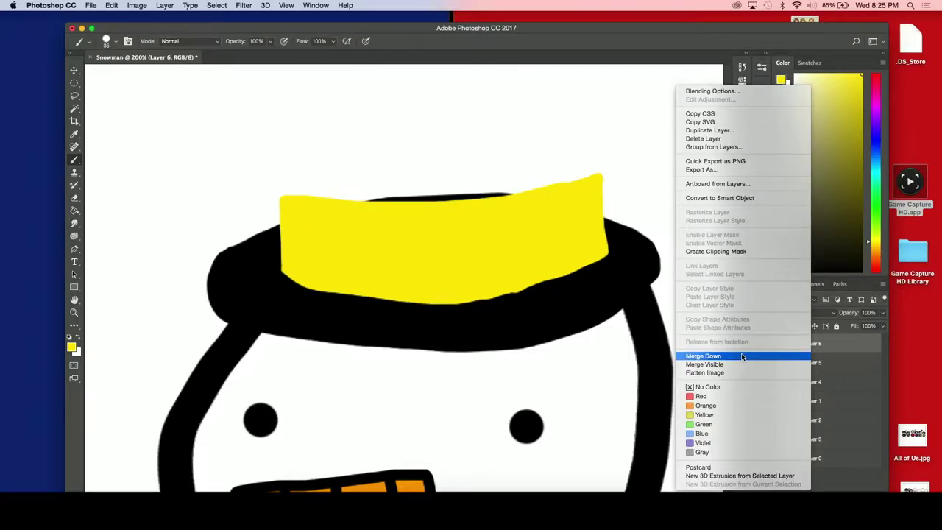
left_click(839, 343)
left_click(780, 363)
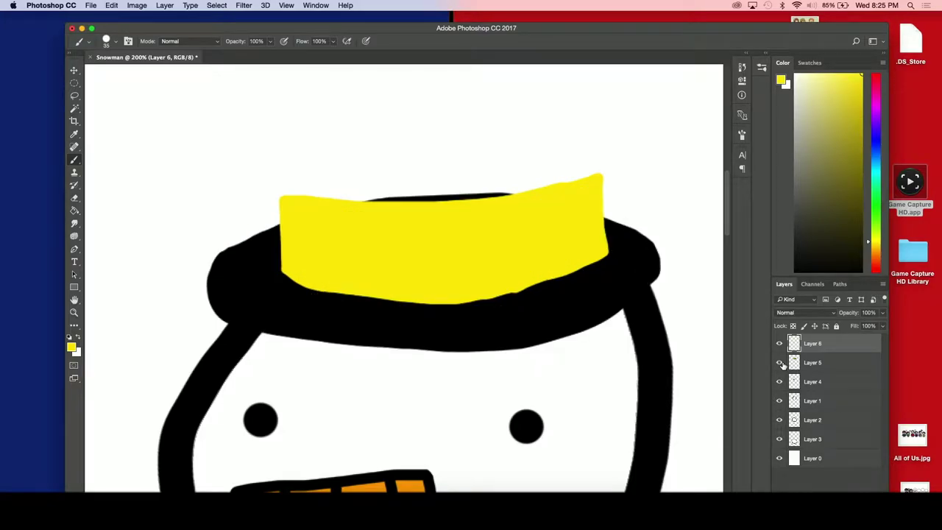
left_click(779, 363)
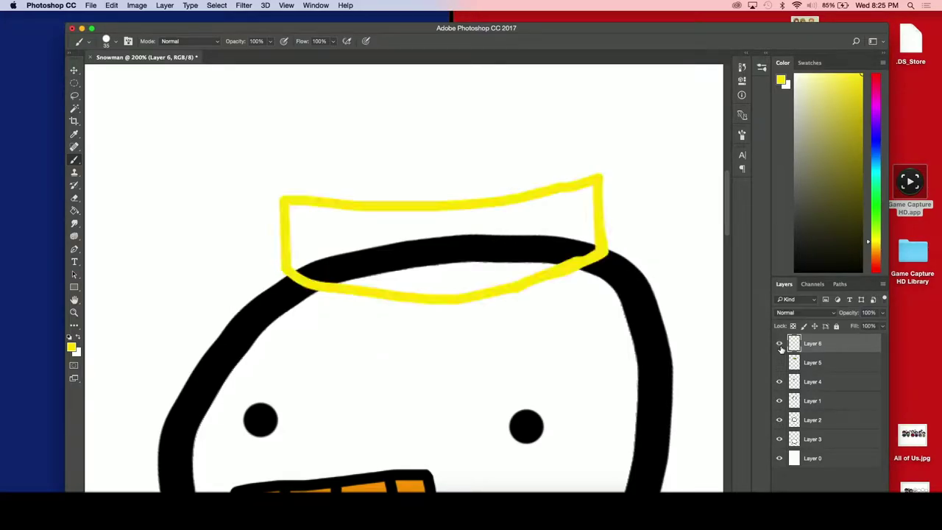
left_click(779, 363)
right_click(821, 345)
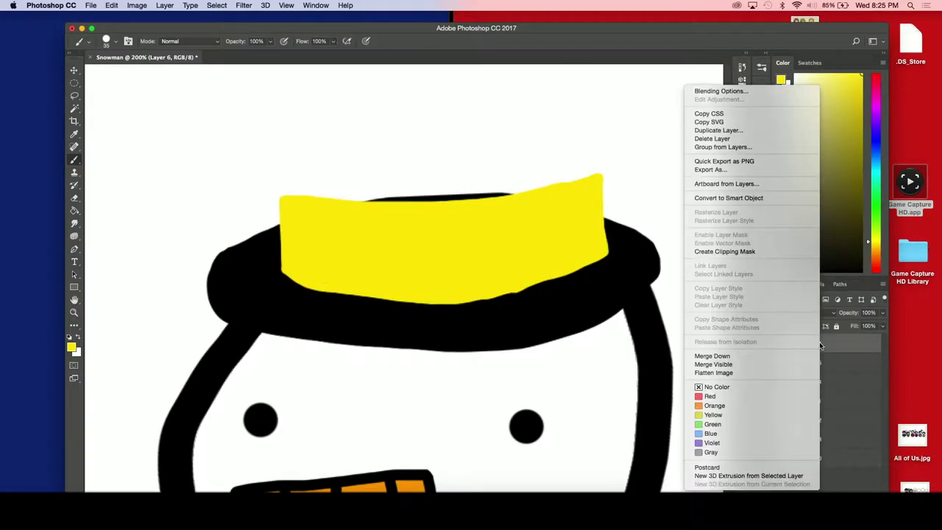
left_click(752, 358)
Step: Add a new empty layer with default black/white colours and a thin brush
key("ctrl+shift+alt+n")
key("d")
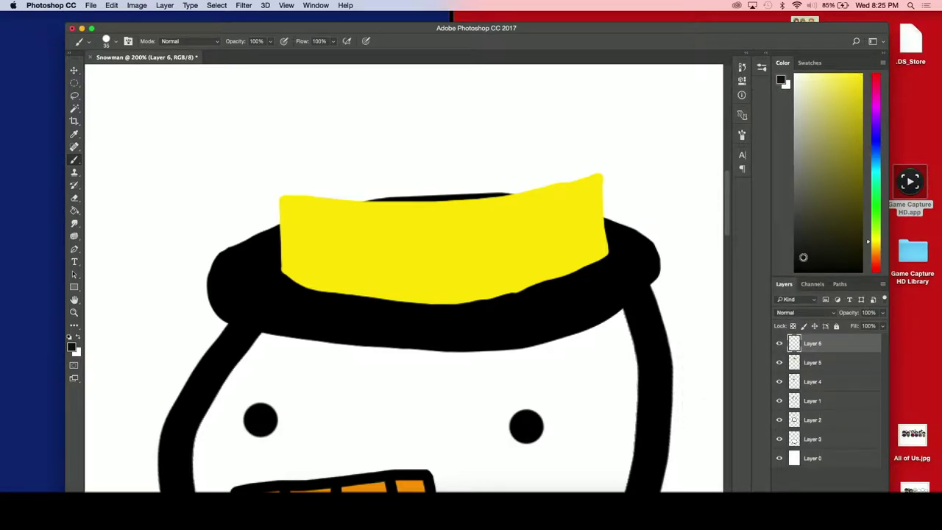
scroll(339, 250, "up", 5)
key("bracketleft")
key("bracketleft")
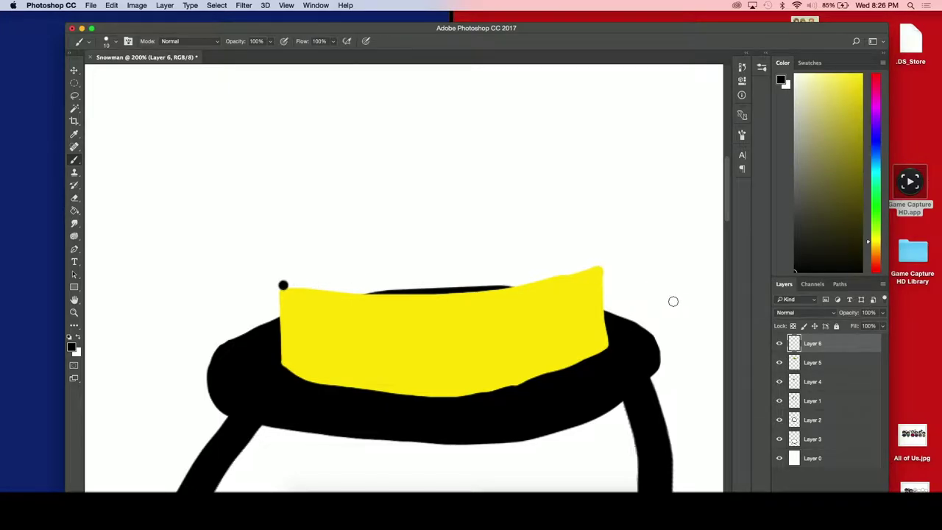
Step: Move the new layer beneath the band layer and draw the crown's straight sides and top edge
left_click_drag(835, 352, 832, 371)
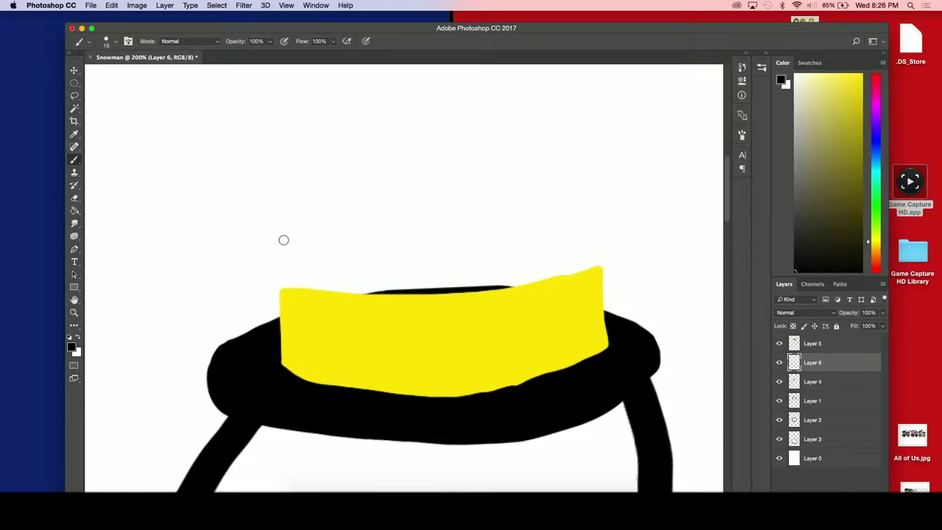
left_click_drag(283, 240, 284, 289)
left_click(597, 228, "shift")
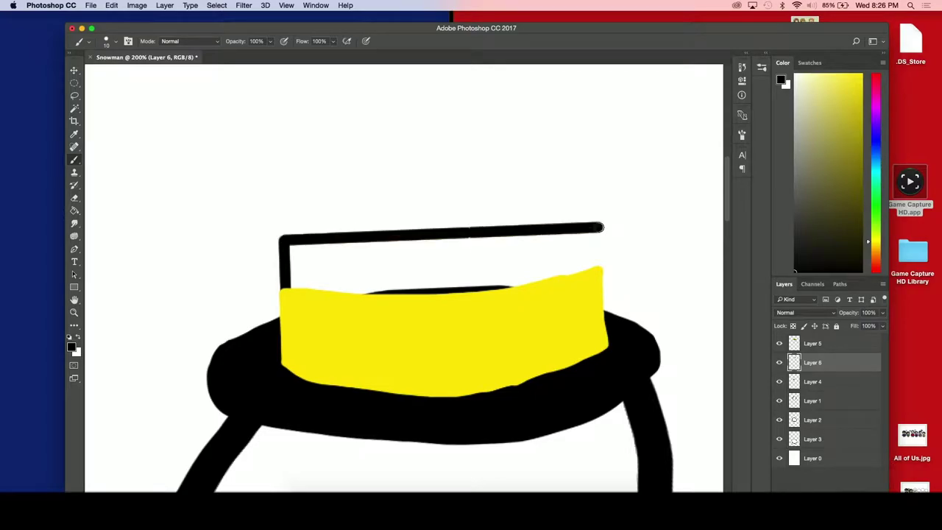
left_click(597, 315, "shift")
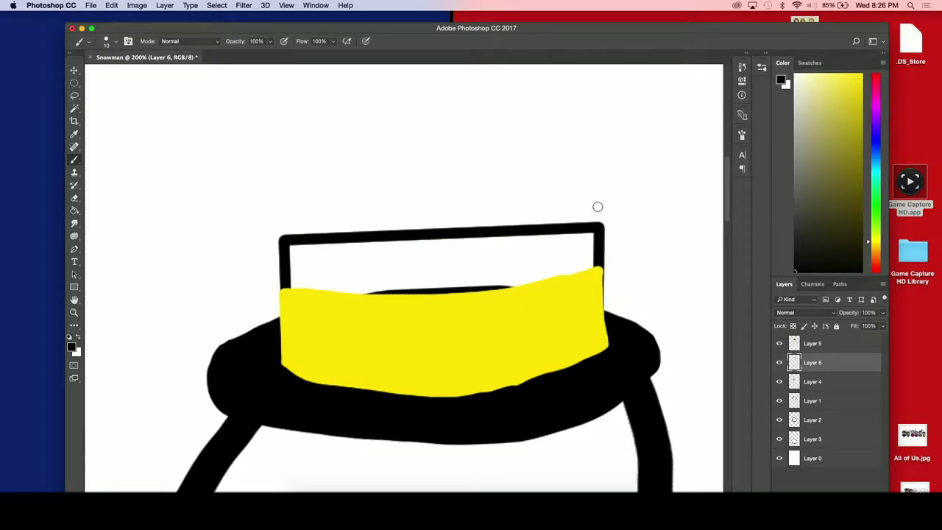
left_click(599, 193, "shift")
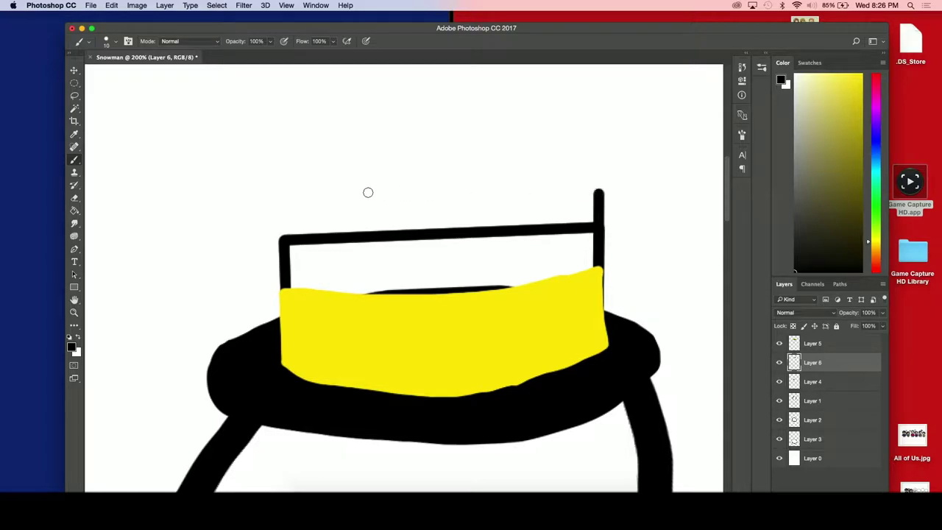
left_click(285, 202, "shift")
left_click(285, 287, "shift")
left_click(281, 164, "shift")
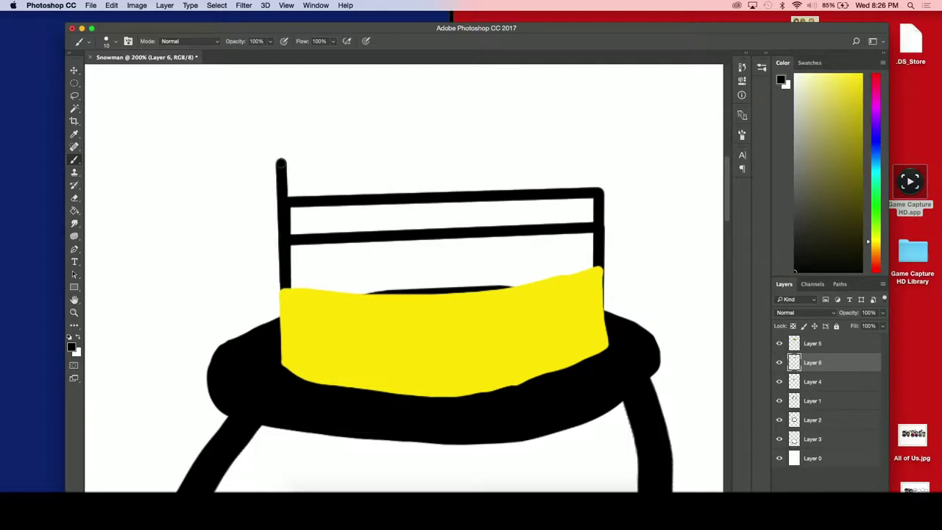
left_click(598, 145, "shift")
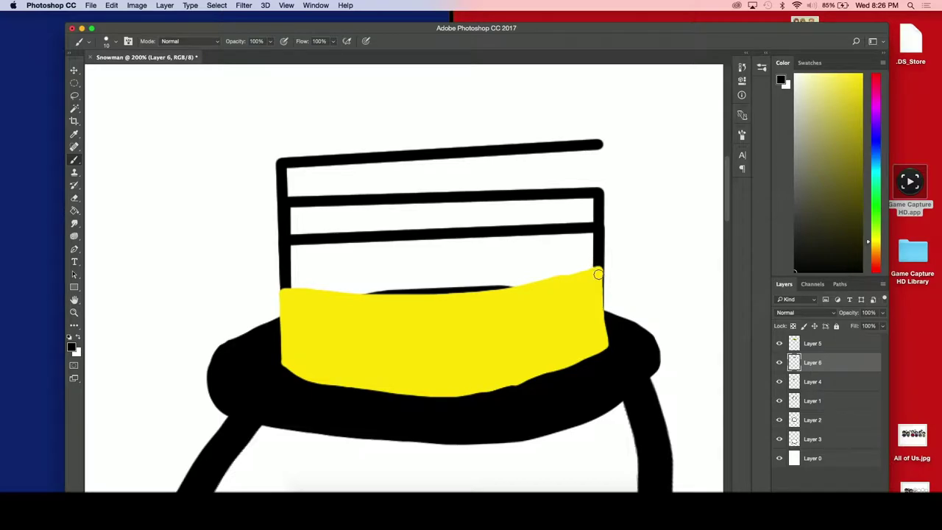
left_click(598, 272, "shift")
Step: Draw the curved lower and upper edges of the hat's oval top
mouse_move(284, 168)
left_mouse_down()
mouse_move(378, 204)
mouse_move(466, 202)
mouse_move(515, 195)
mouse_move(578, 168)
mouse_move(594, 141)
mouse_move(475, 122)
mouse_move(384, 142)
left_mouse_up()
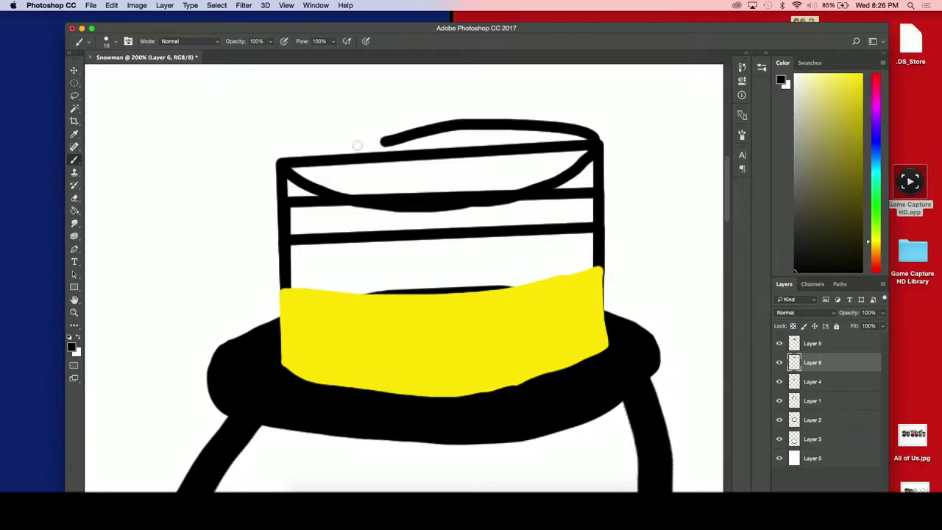
mouse_move(295, 153)
left_mouse_down()
mouse_move(397, 129)
mouse_move(456, 128)
left_mouse_up()
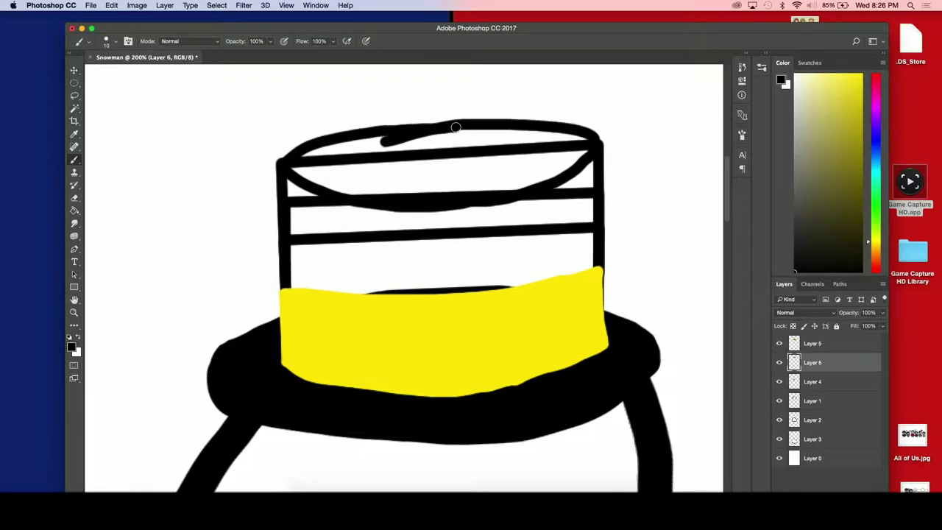
mouse_move(314, 145)
left_mouse_down()
mouse_move(366, 131)
mouse_move(482, 125)
left_mouse_up()
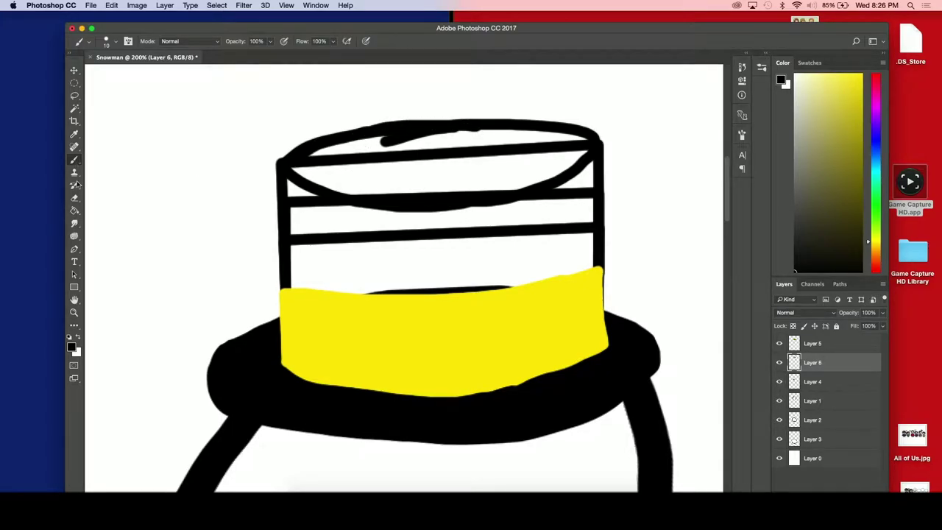
Step: Erase the extra straight lines and black marks inside the oval top
left_click(74, 199)
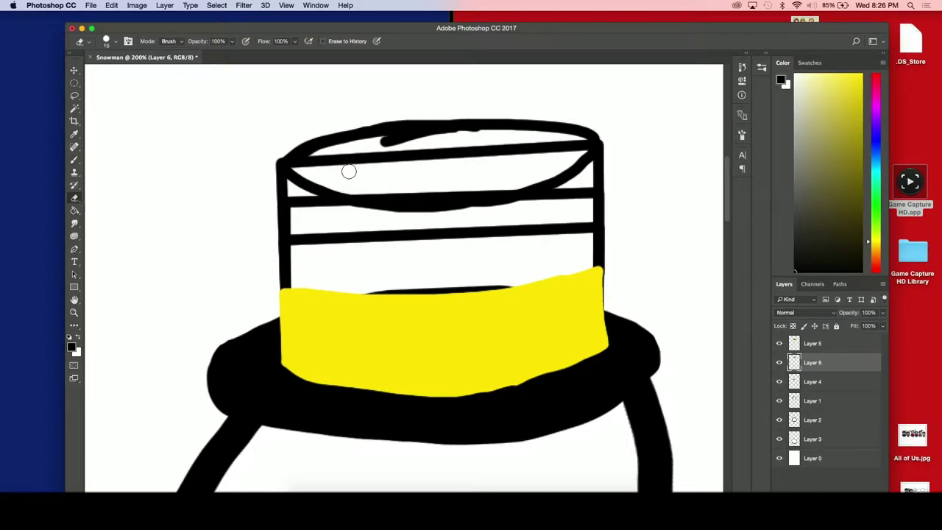
mouse_move(298, 169)
left_mouse_down()
mouse_move(453, 129)
mouse_move(549, 145)
left_mouse_up()
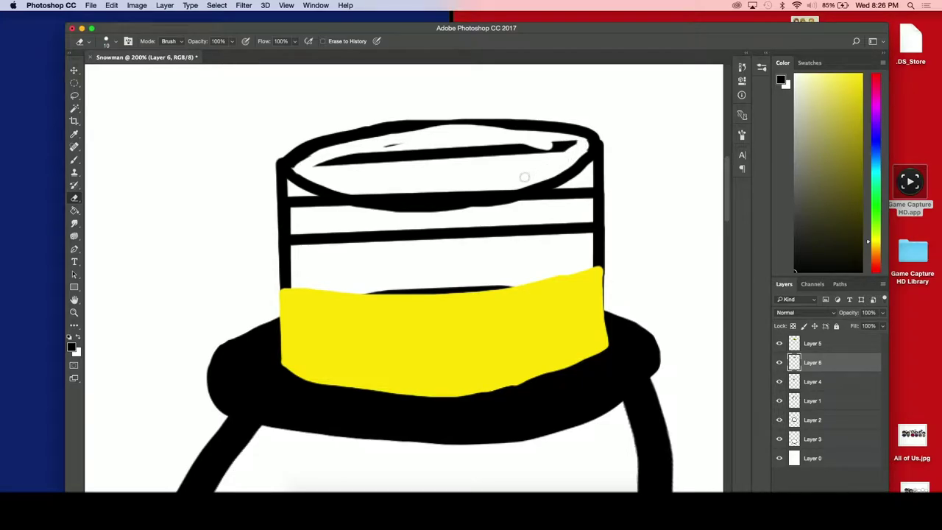
left_click_drag(488, 190, 372, 196)
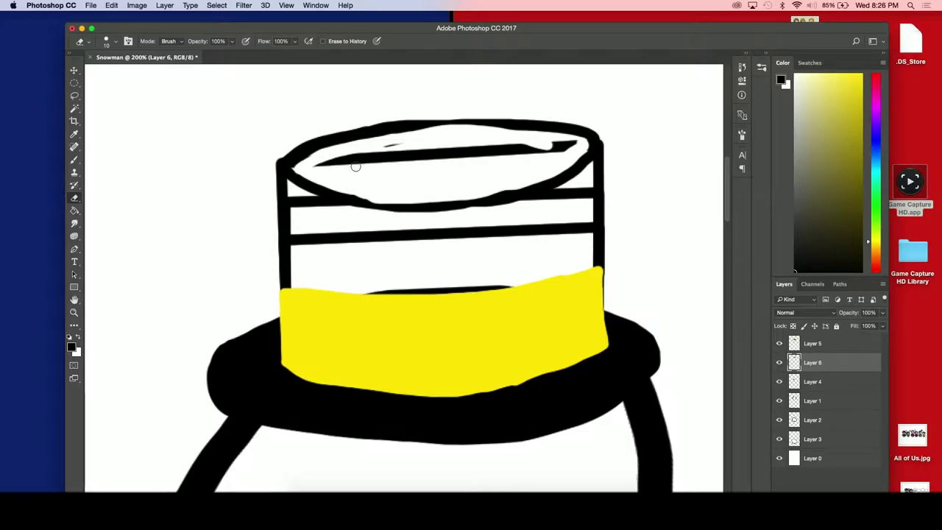
key("bracketright")
key("bracketright")
key("bracketright")
left_click(326, 168)
mouse_move(326, 168)
left_mouse_down()
mouse_move(399, 152)
mouse_move(568, 147)
left_mouse_up()
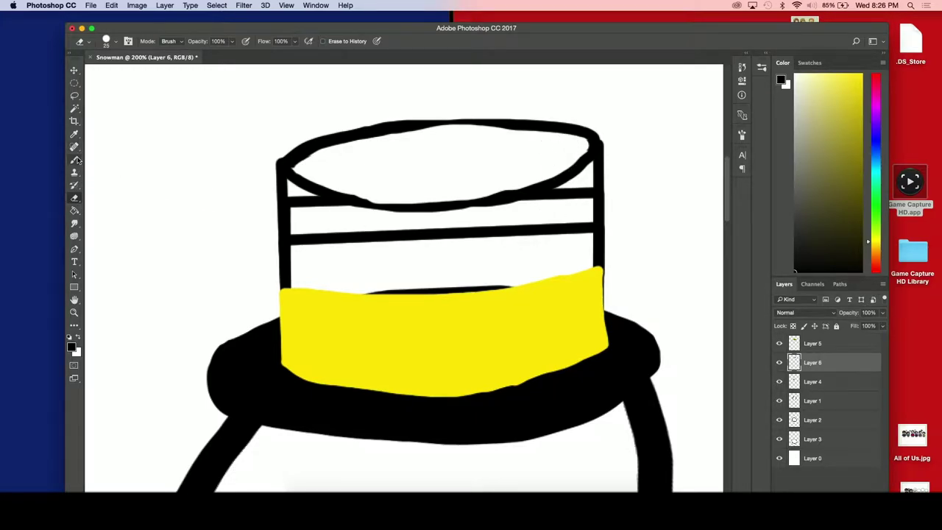
Step: Thicken the oval's upper and lower edges with the brush, undoing uneven strokes
left_click(75, 160)
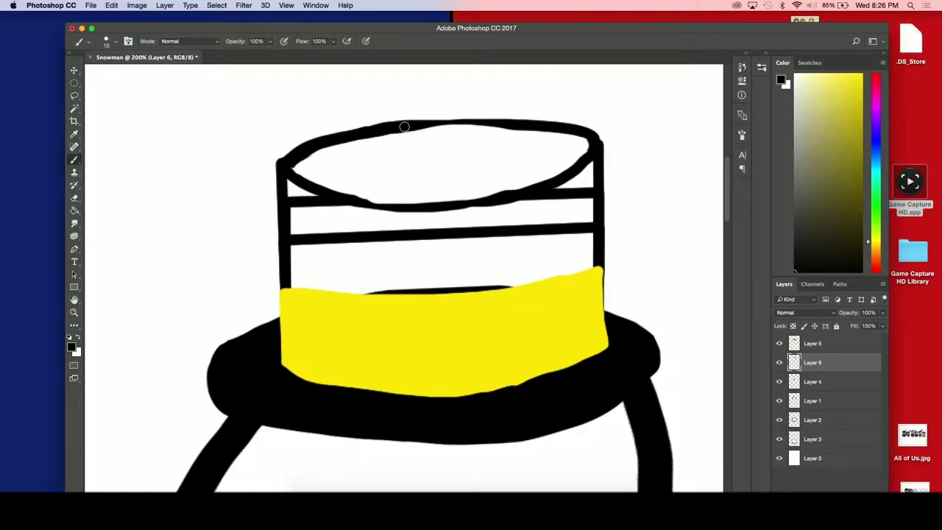
left_click_drag(404, 127, 484, 122)
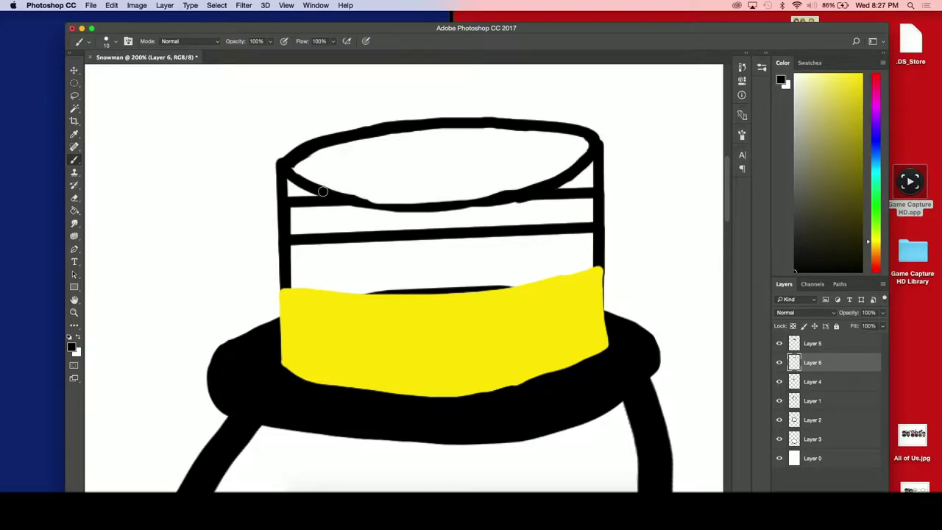
left_click_drag(343, 194, 377, 201)
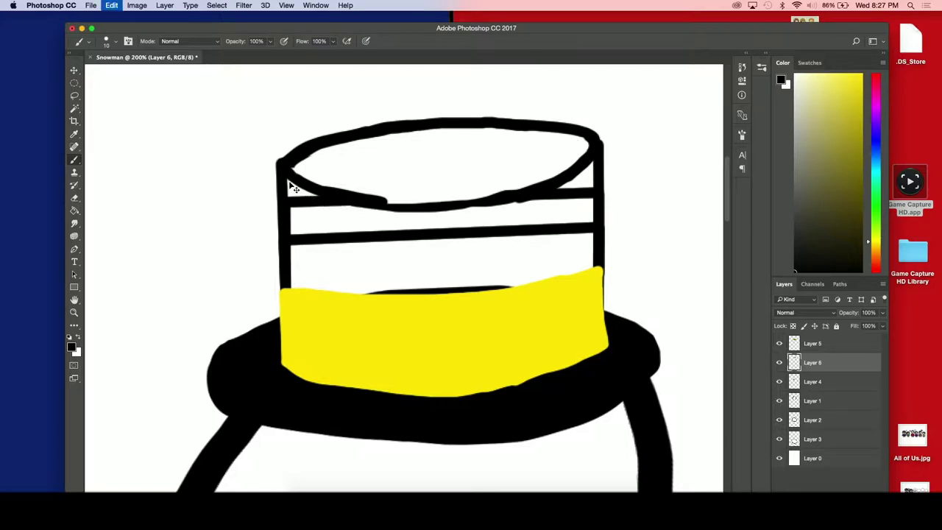
key("cmd+z")
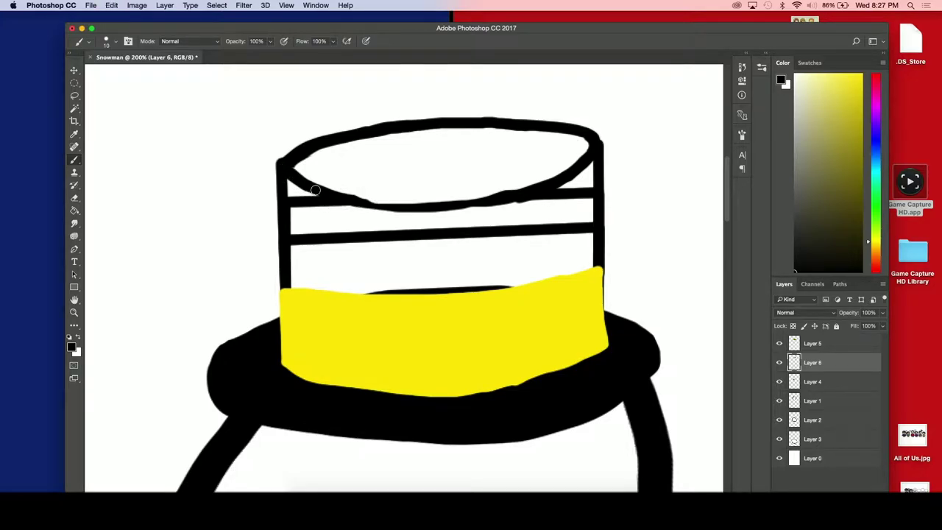
mouse_move(350, 199)
left_mouse_down()
mouse_move(396, 205)
mouse_move(487, 196)
left_mouse_up()
key("cmd+z")
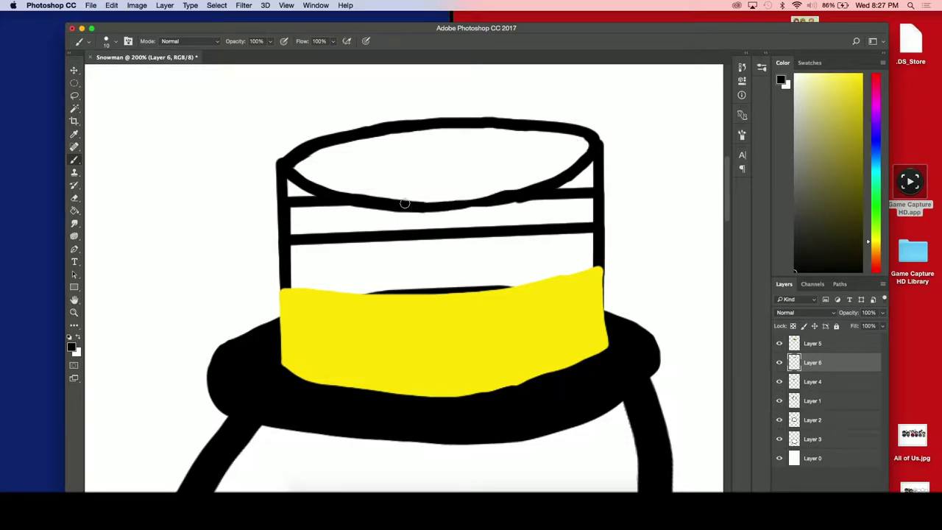
left_click_drag(424, 206, 470, 202)
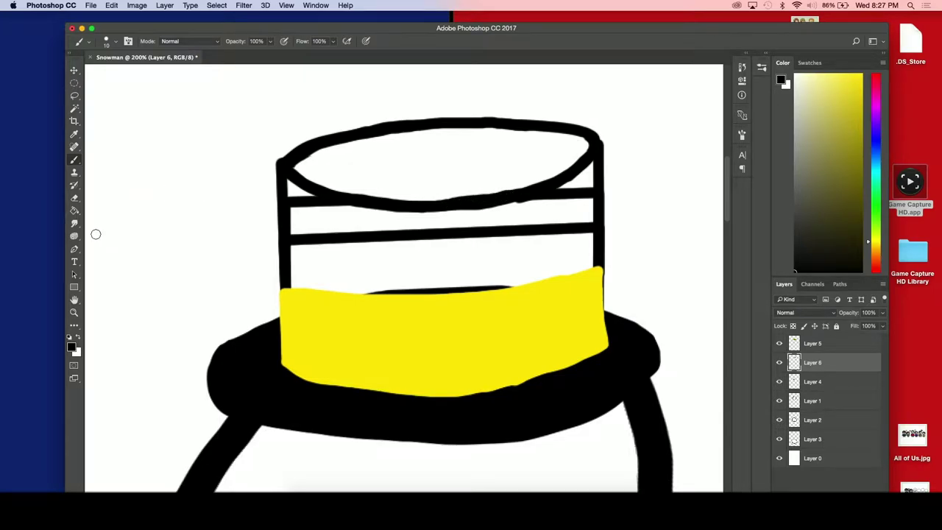
Step: On a new layer, paint the crown above the yellow band solid black with an enlarged brush
left_click(815, 382)
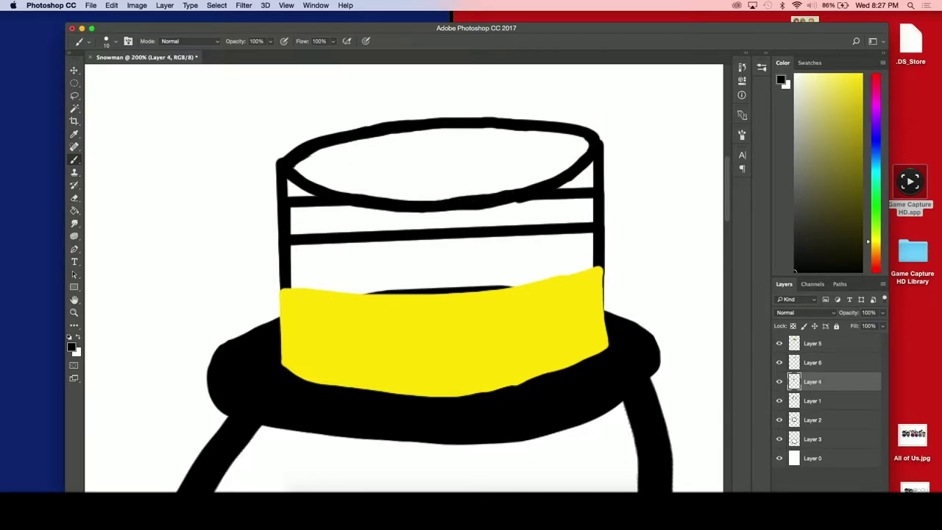
key("super+shift+alt+n")
key("bracketright")
key("bracketright")
key("bracketright")
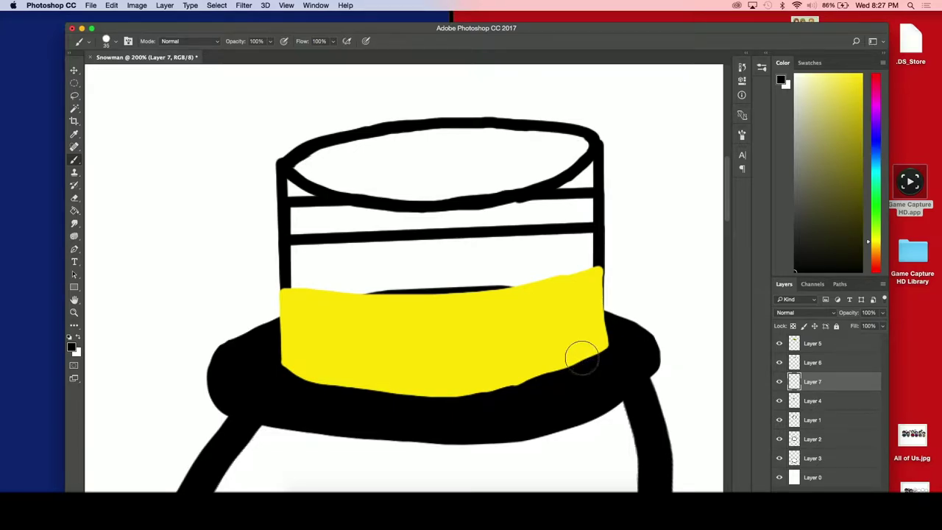
mouse_move(541, 287)
left_mouse_down()
mouse_move(304, 280)
mouse_move(294, 184)
mouse_move(389, 218)
mouse_move(548, 200)
mouse_move(591, 168)
mouse_move(557, 189)
mouse_move(583, 185)
mouse_move(579, 242)
mouse_move(537, 221)
mouse_move(431, 227)
mouse_move(337, 210)
mouse_move(367, 241)
mouse_move(400, 252)
mouse_move(405, 267)
mouse_move(493, 232)
mouse_move(557, 272)
mouse_move(568, 263)
left_mouse_up()
key("bracketleft")
key("bracketleft")
key("bracketleft")
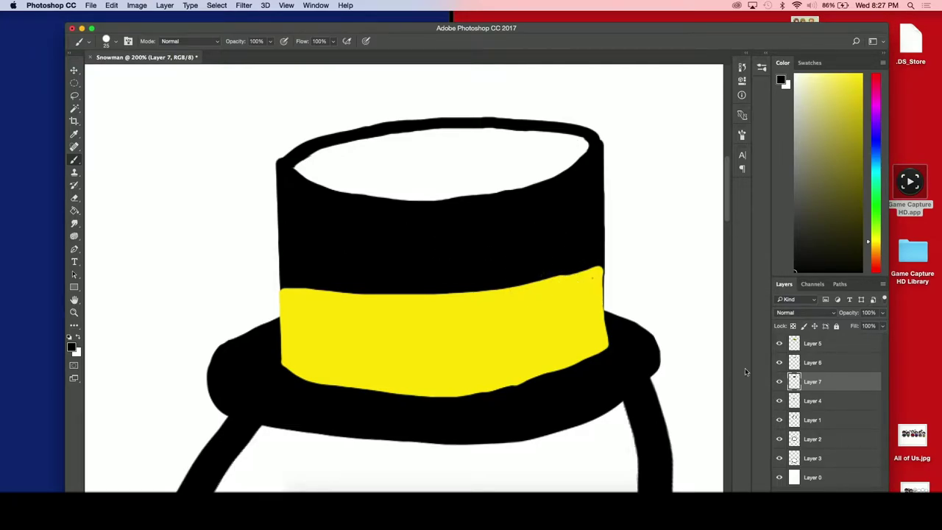
left_click(74, 198)
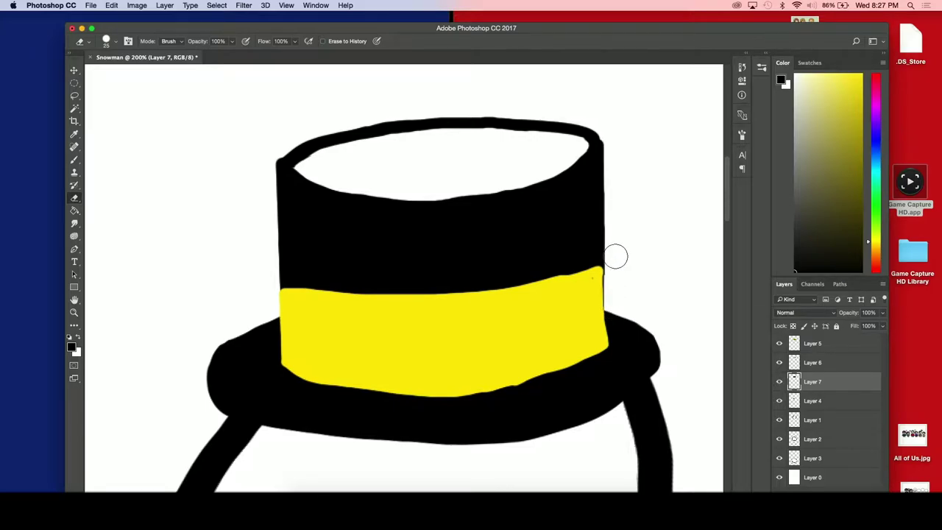
Step: Zoom in and, on Layer 6, erase stray black along the hat's right edge beside the band
key("super+minus")
key("super+equal")
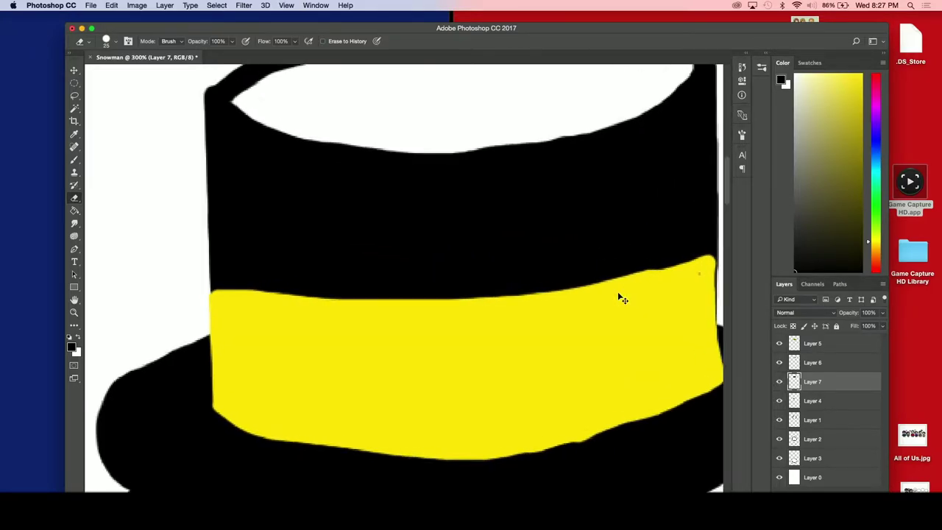
key("super+equal")
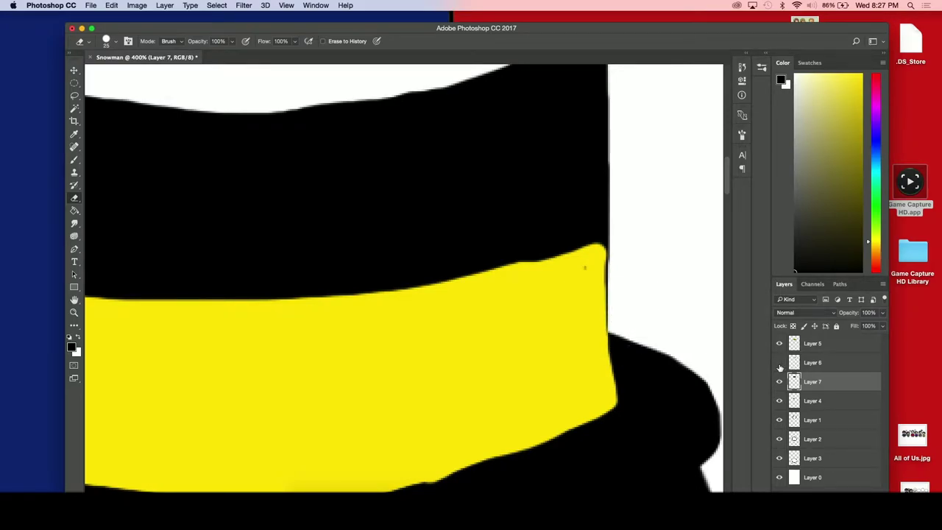
left_click(808, 363)
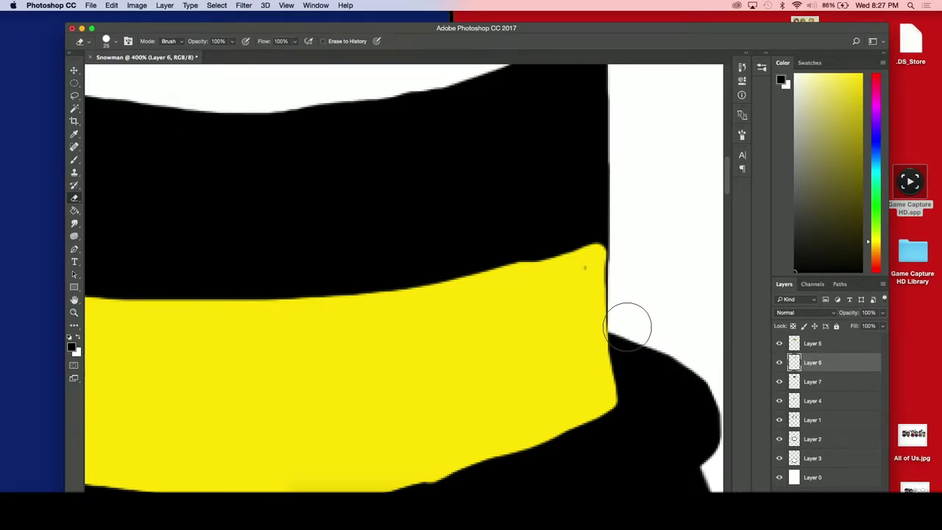
left_click_drag(626, 320, 627, 312)
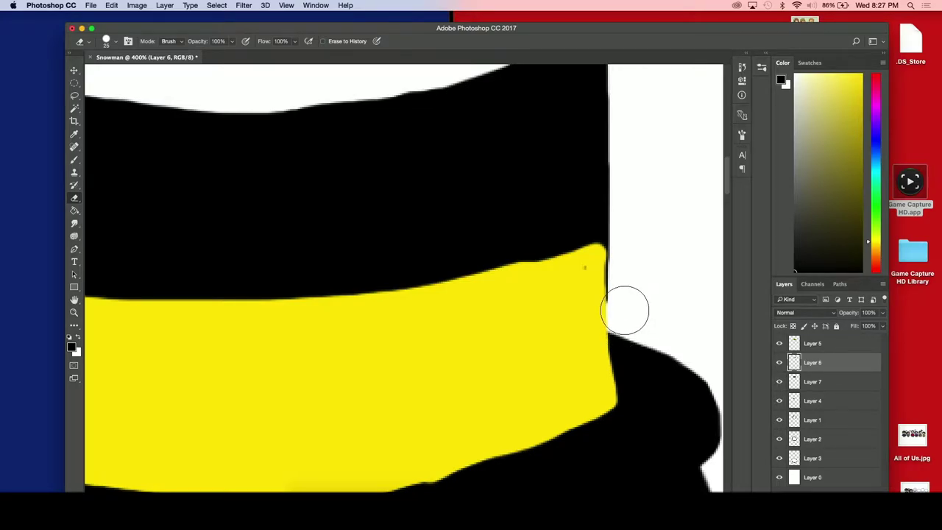
left_click_drag(625, 272, 633, 187)
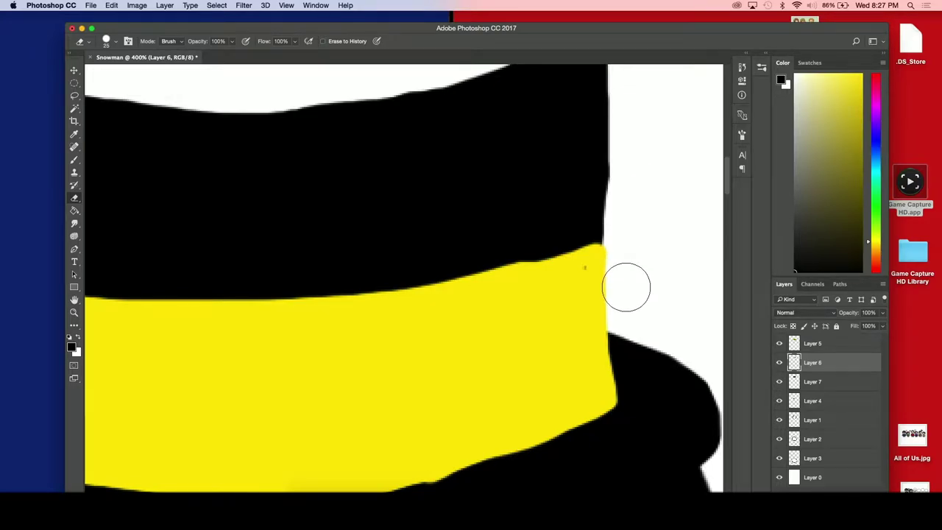
left_click(799, 344)
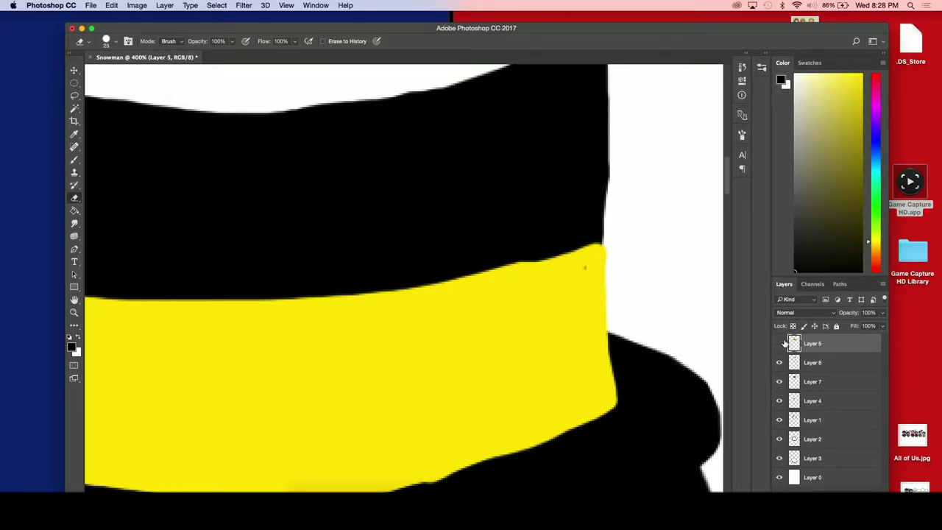
Step: Sample the band's yellow and smooth the band's top-right edge with it
left_click(780, 344)
left_click(778, 363)
left_click(74, 134)
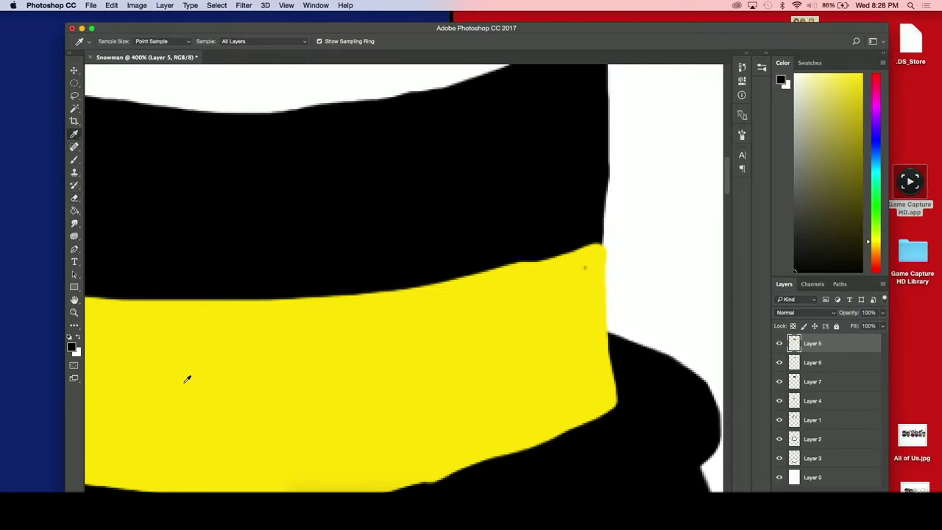
left_click(187, 378)
left_click(74, 159)
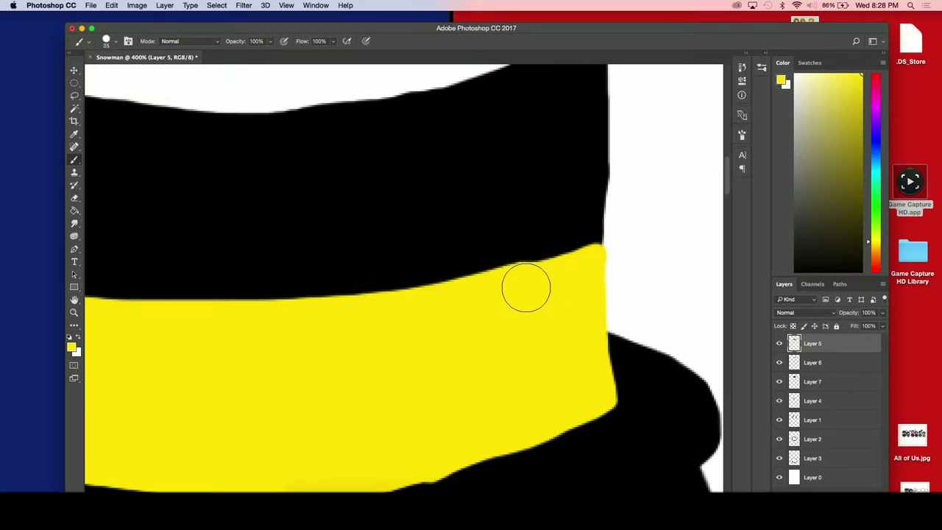
left_click_drag(523, 286, 576, 267)
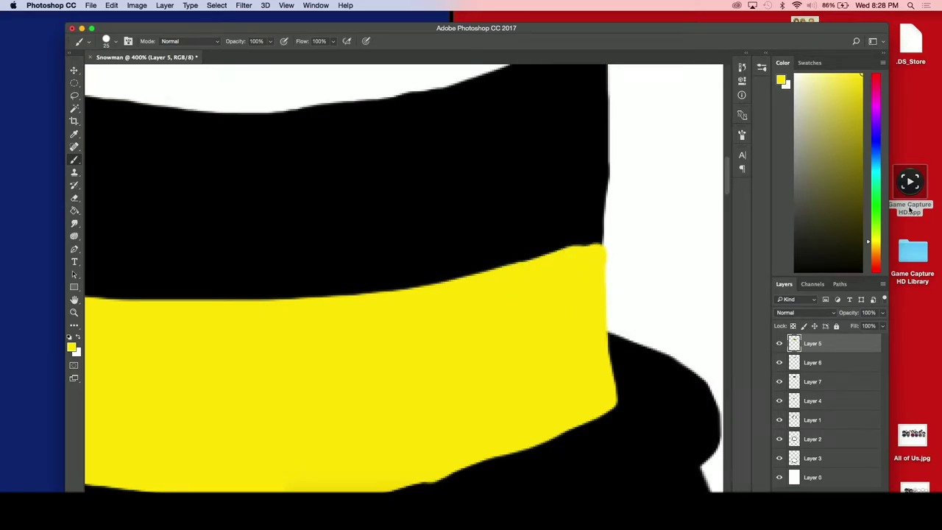
Step: Try erasing along the hat's left edge above the band on Layer 6, then undo it
left_click(74, 198)
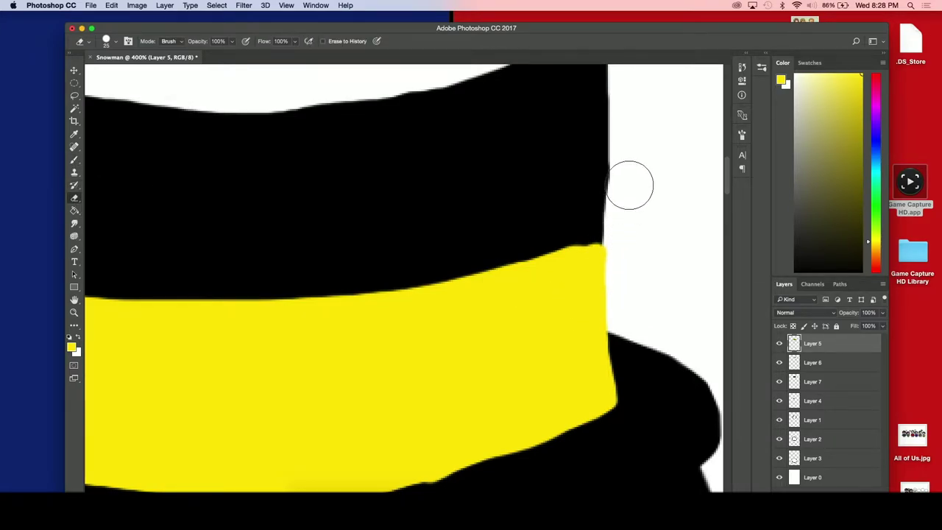
left_click(803, 382)
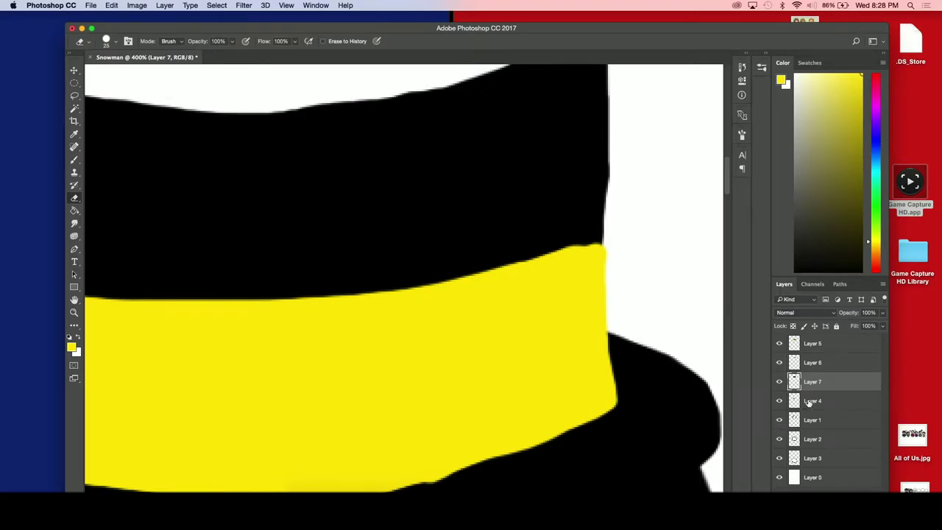
left_click(811, 364)
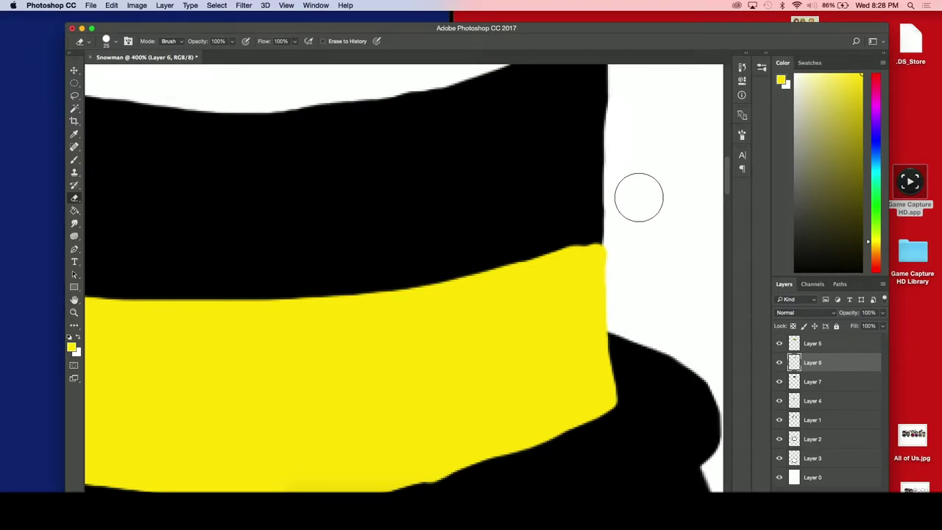
scroll(637, 196, "right", 5)
scroll(637, 209, "left", 1)
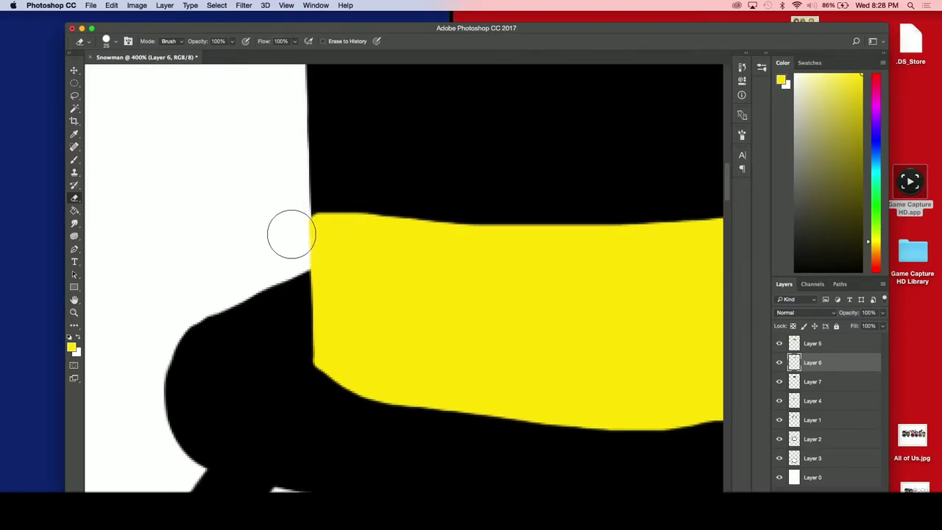
left_click_drag(290, 214, 283, 128)
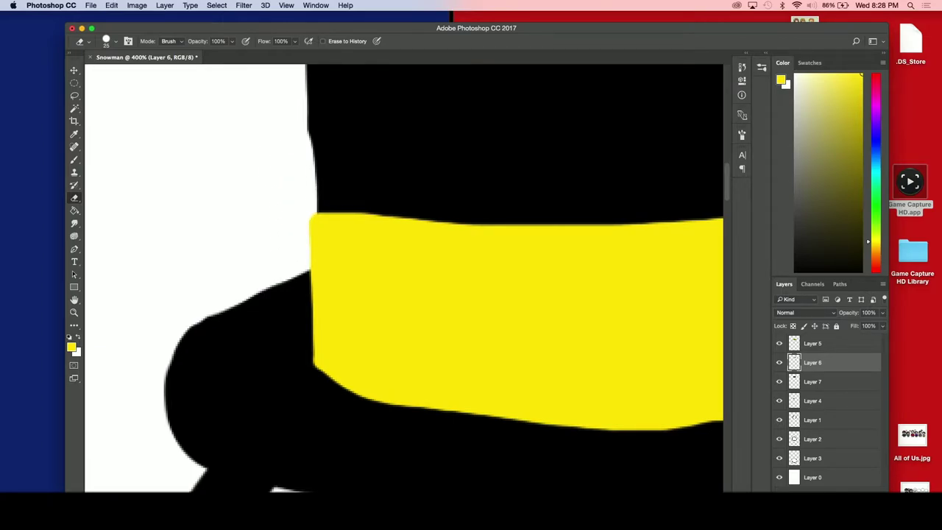
key("ctrl+z")
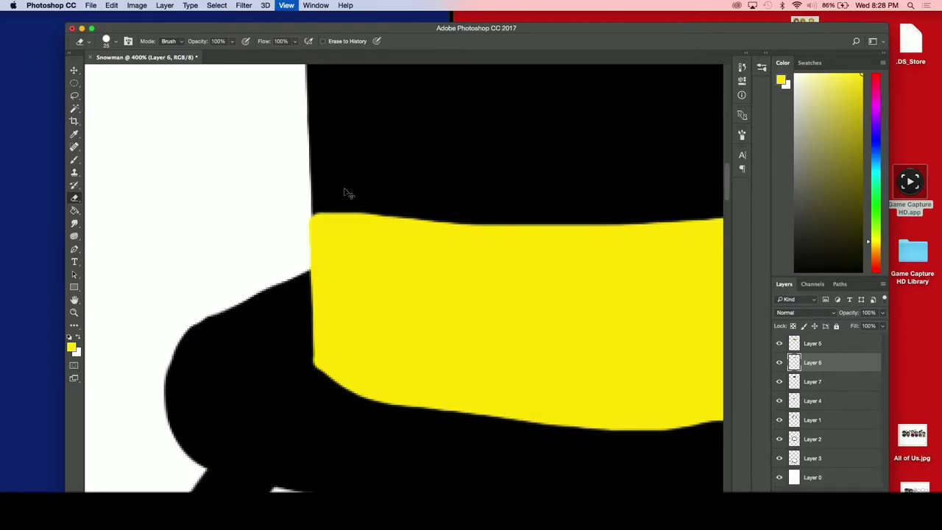
Step: With a tiny yellow brush, fill the band's top-left corner and straighten its top edge
key("super+minus")
key("super+equal")
key("super+equal")
key("super+equal")
key("super+equal")
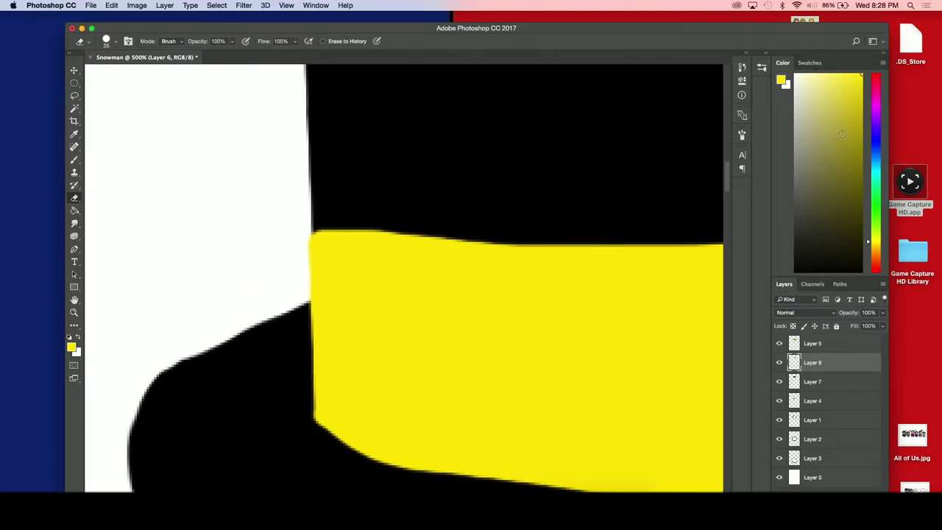
left_click(74, 159)
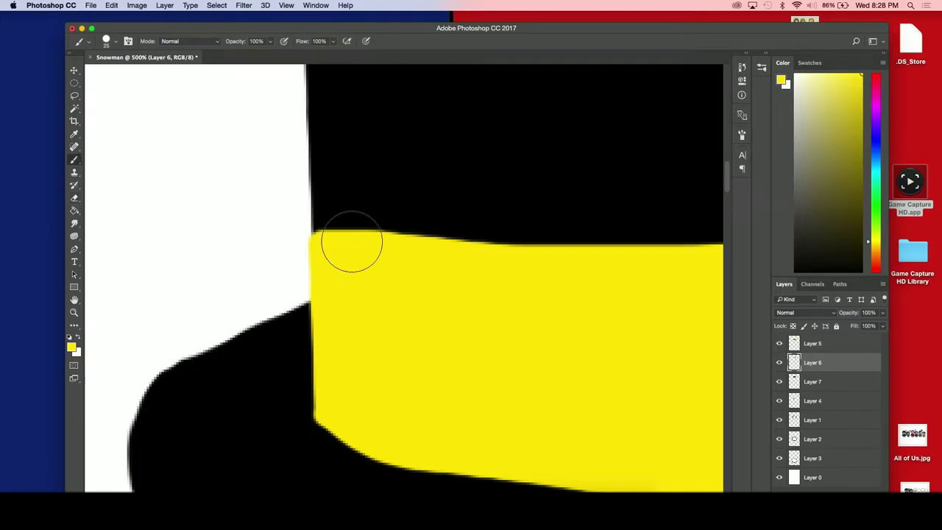
key("bracketleft")
key("bracketleft")
key("bracketleft")
key("bracketleft")
key("bracketleft")
key("bracketleft")
key("bracketleft")
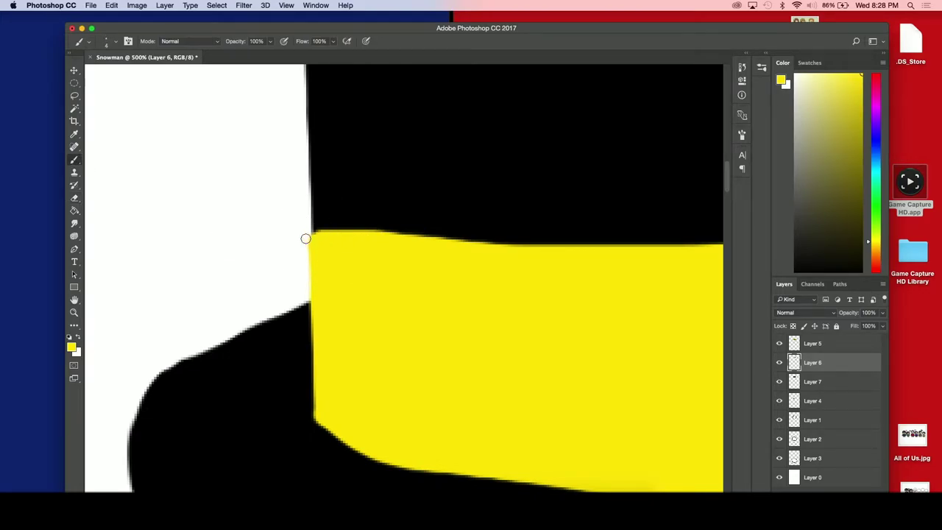
left_click(314, 228)
left_click(396, 239, "shift")
scroll(397, 238, "right", 10)
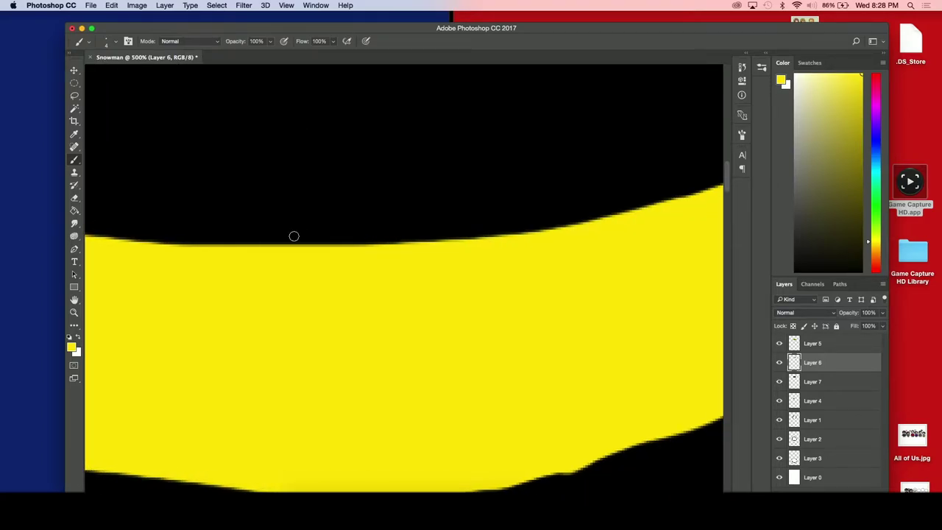
scroll(295, 236, "left", 6)
left_click_drag(191, 232, 292, 235)
scroll(295, 237, "right", 3)
scroll(294, 237, "down", 2)
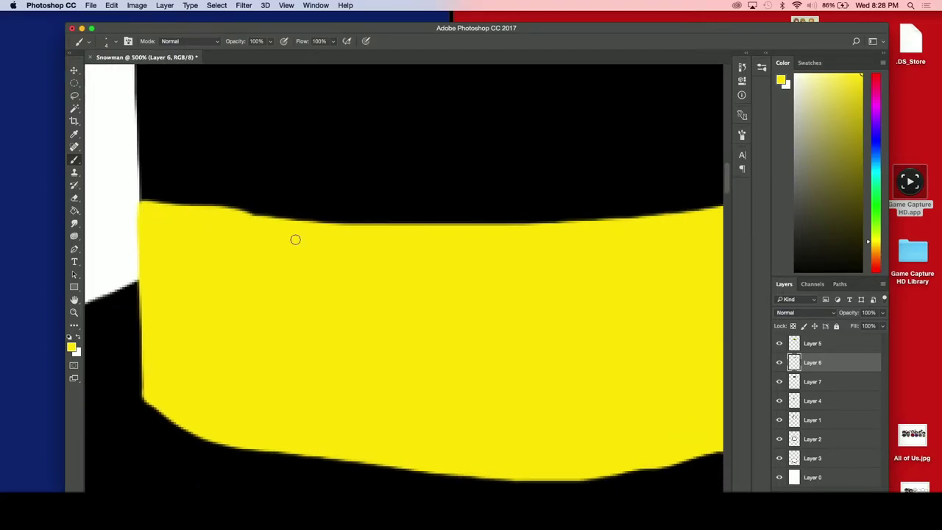
key("super+z")
Step: Fill the gap where the band meets the crown, then zoom out to the whole hat
scroll(148, 209, "right", 10)
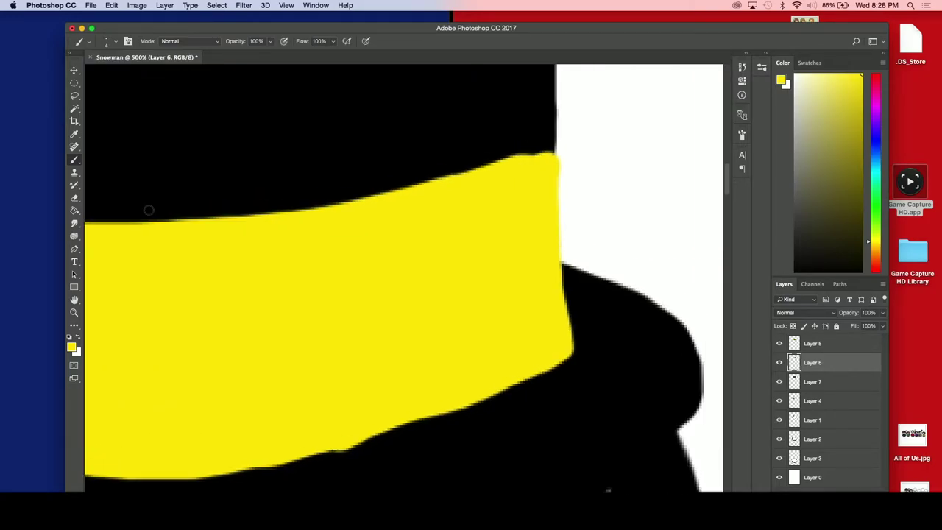
scroll(149, 210, "right", 5)
left_click(489, 157)
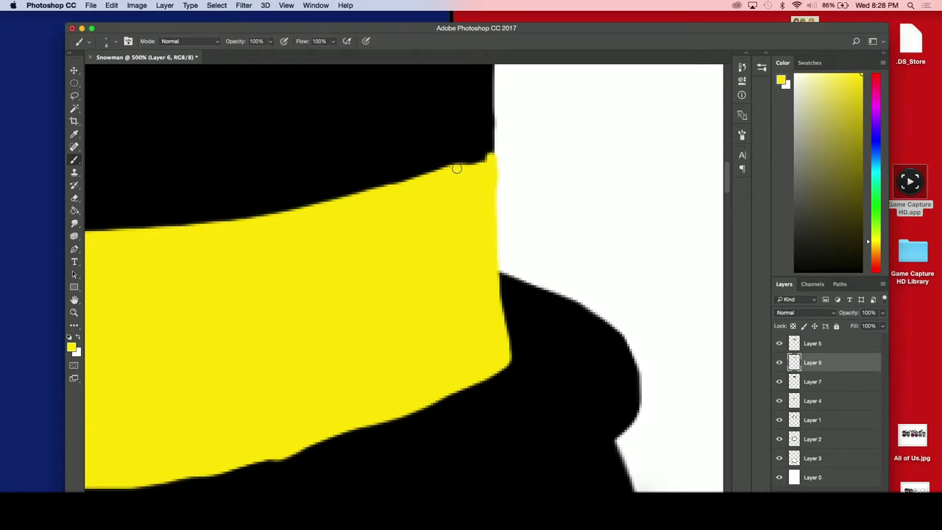
key("super+minus")
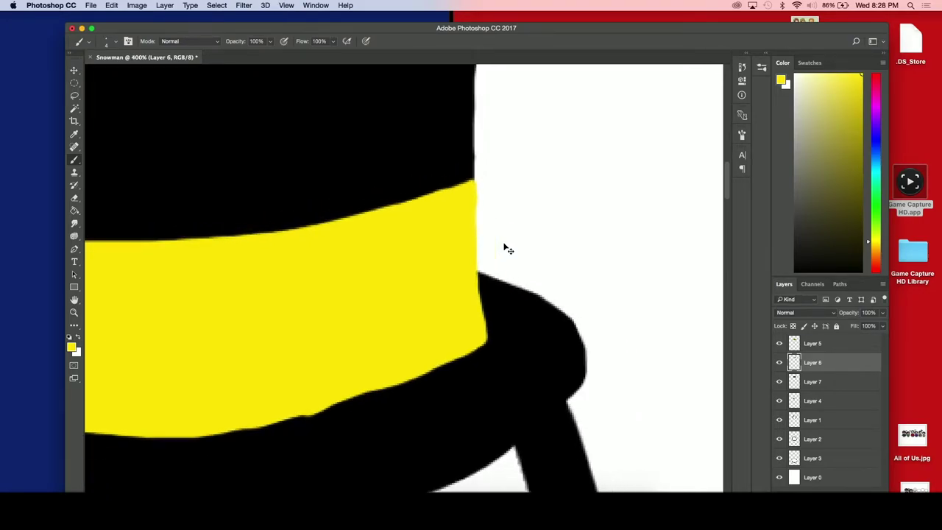
key("super+minus")
key("super+minus")
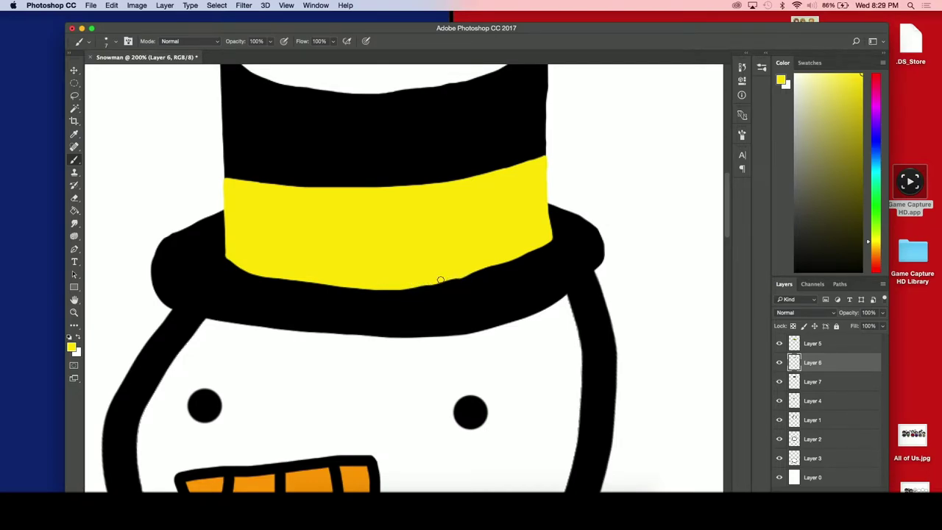
left_click(792, 258)
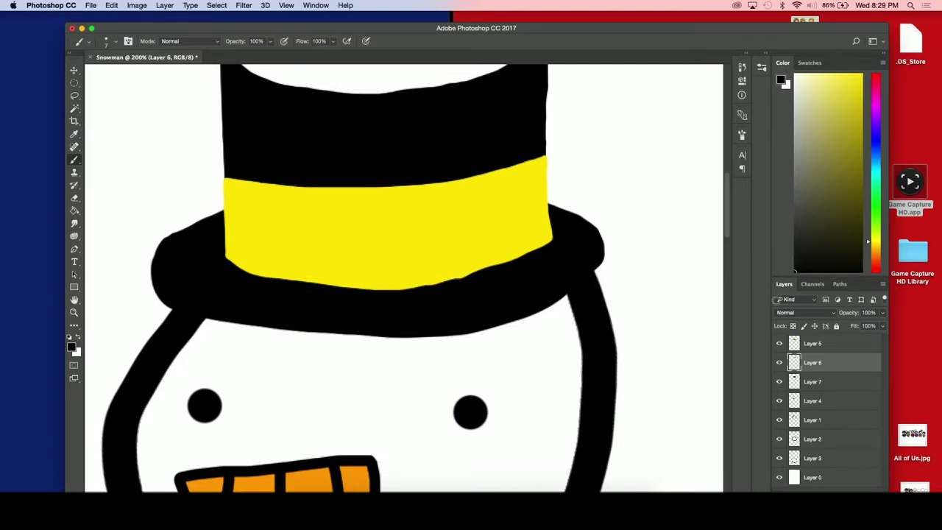
Step: Merge the hat layers, Layer 5 and Layer 6, into one
right_click(826, 348)
left_click(771, 356)
right_click(825, 343)
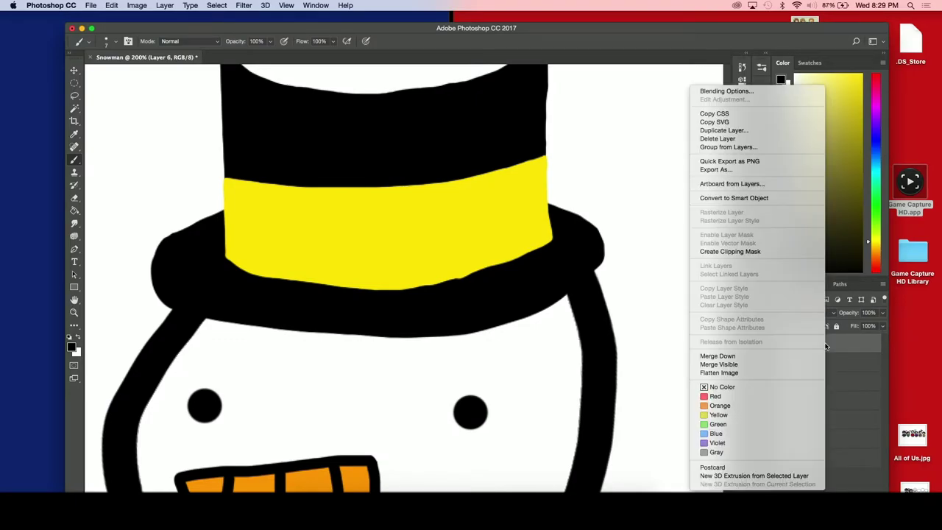
left_click(754, 357)
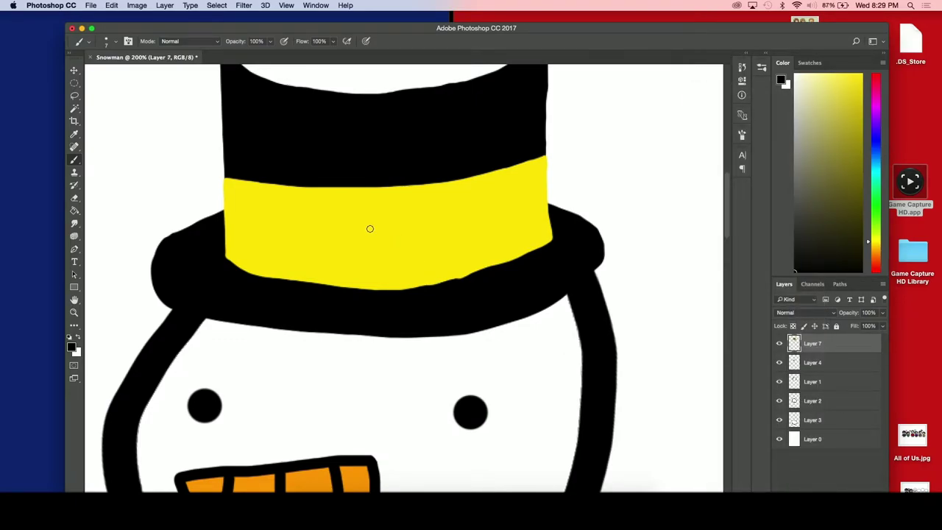
Step: Outline a rectangular buckle on the yellow band and fill it solid black
left_click(356, 216)
left_click(433, 213, "shift")
left_click(434, 249, "shift")
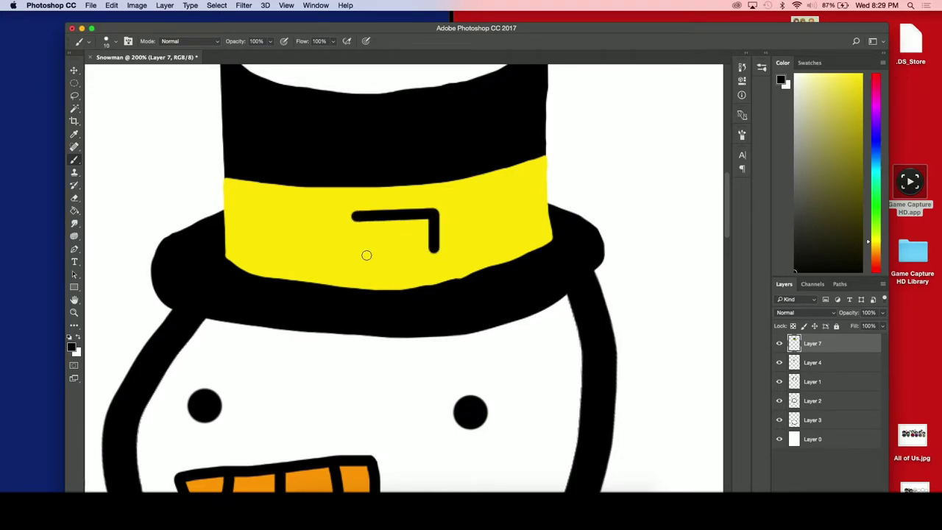
left_click(360, 251, "shift")
left_click(356, 216, "shift")
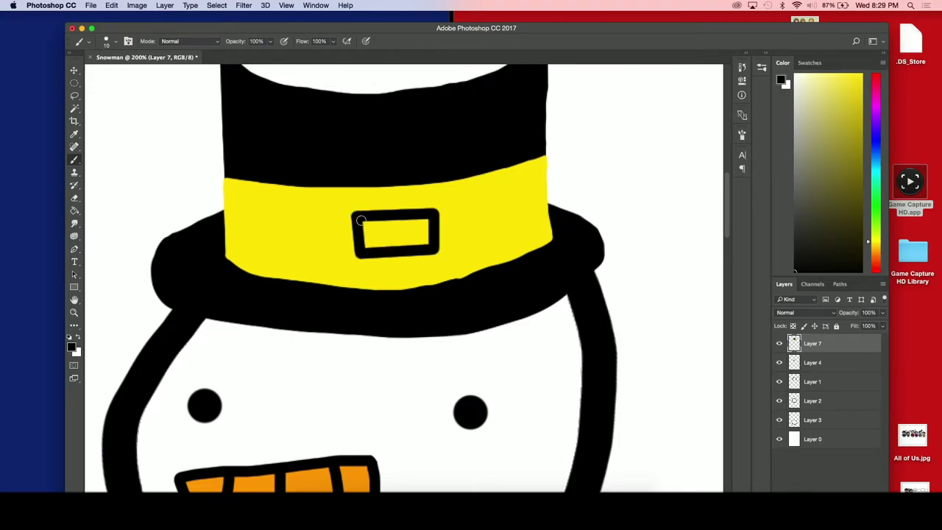
key("bracketright")
mouse_move(365, 231)
left_mouse_down()
mouse_move(426, 234)
mouse_move(362, 243)
left_mouse_up()
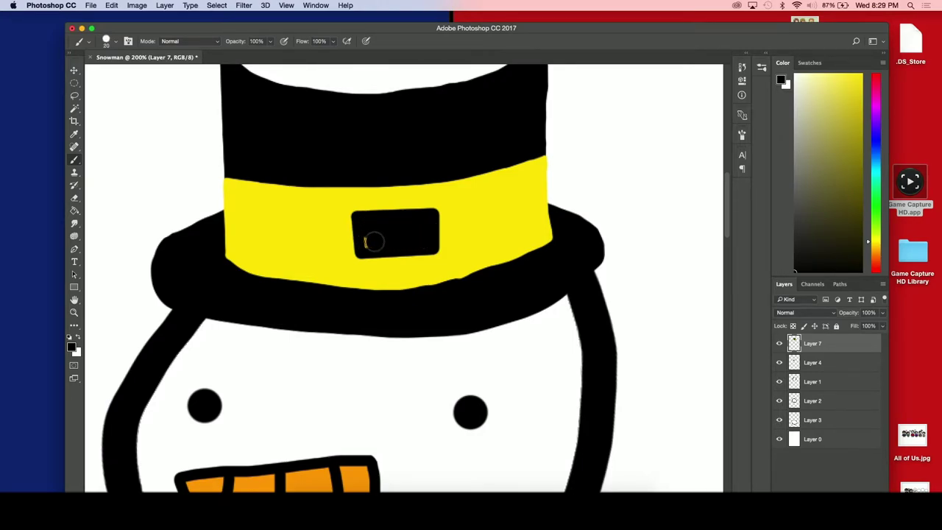
Step: Draw thin black vertical strips across the band on either side of the buckle
key("bracketleft")
key("bracketleft")
left_click(476, 276, "shift")
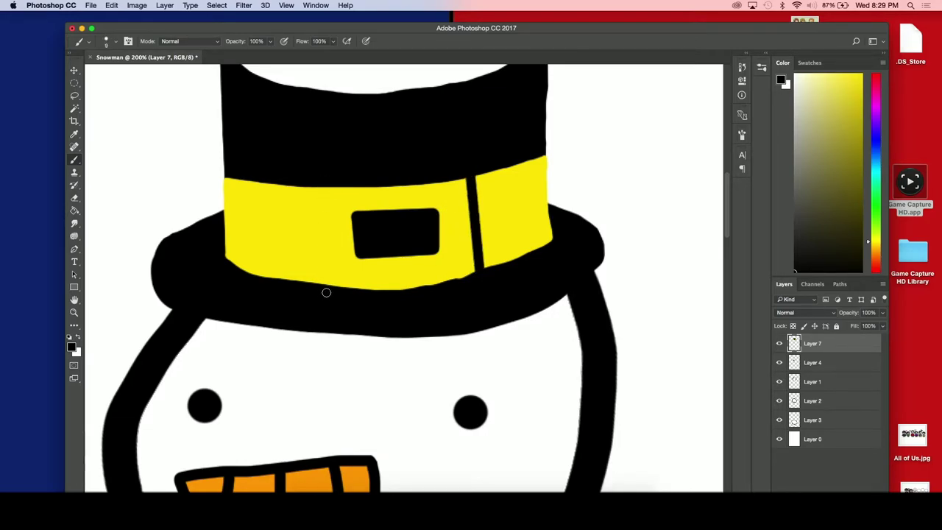
left_click_drag(322, 188, 324, 284)
key("super+z")
key("super+z")
key("super+z")
key("super+z")
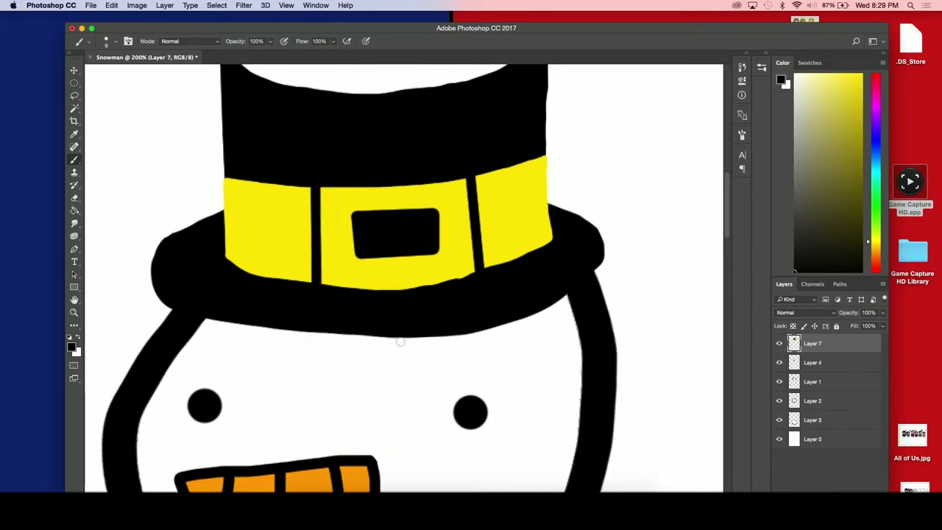
key("super+z")
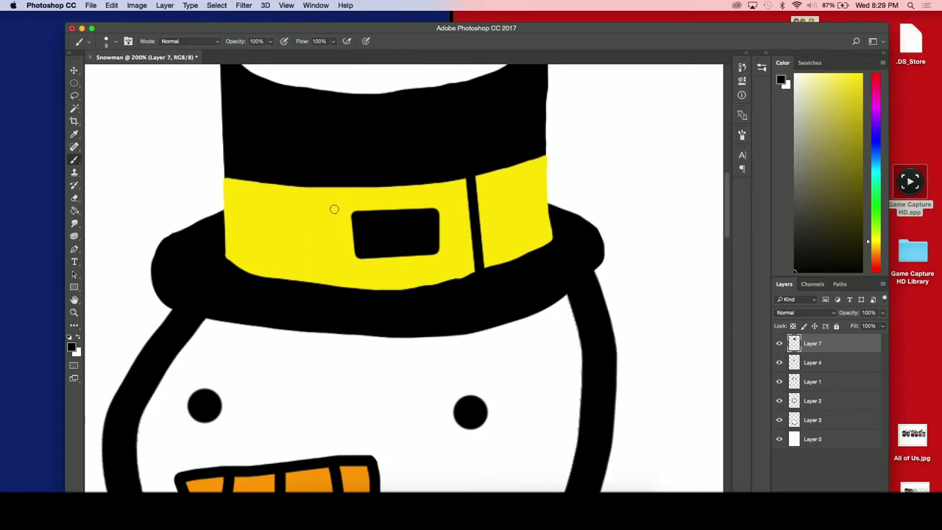
key("super+z")
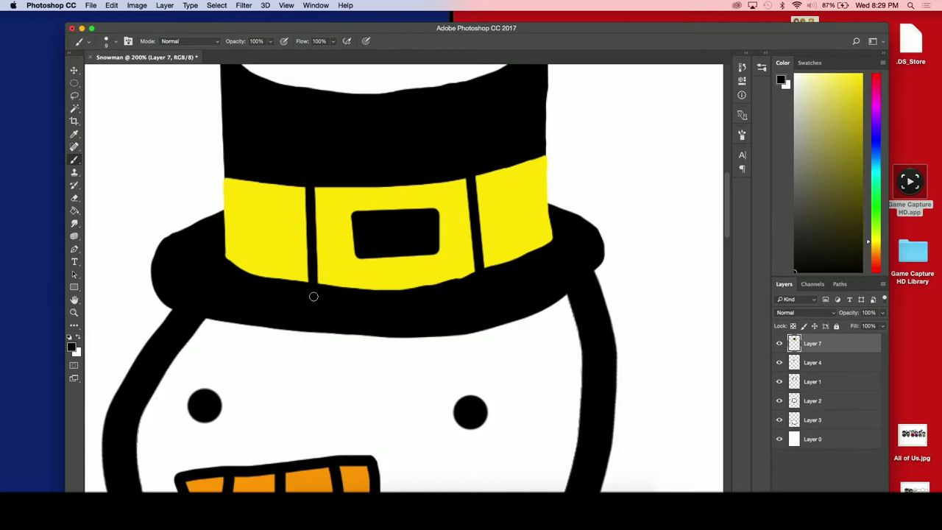
key("super+minus")
key("super+minus")
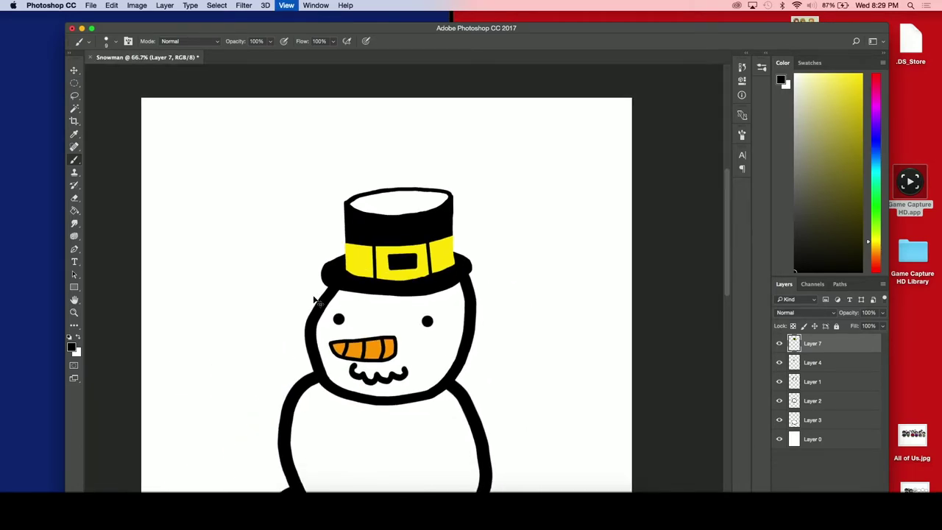
key("super+equal")
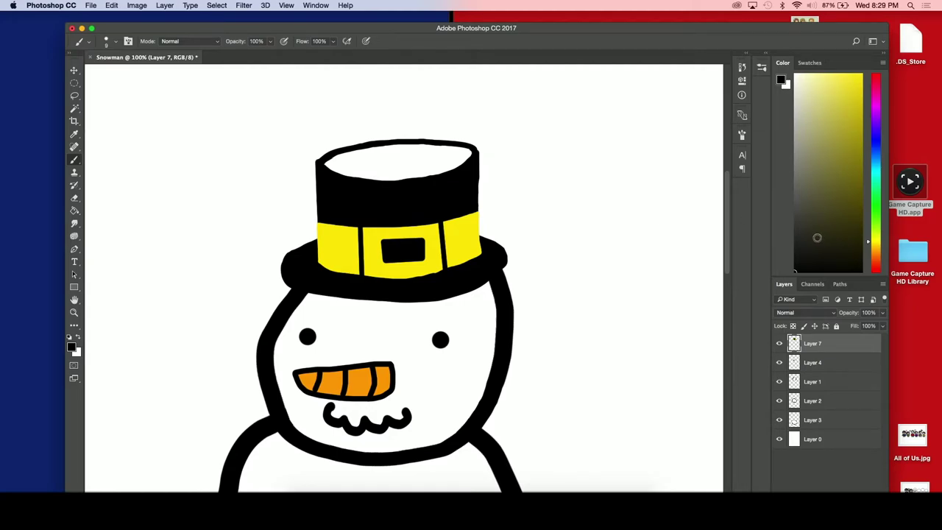
Step: Add a new layer above Layer 4 and paint the hat's oval top dark grey
left_click(825, 363)
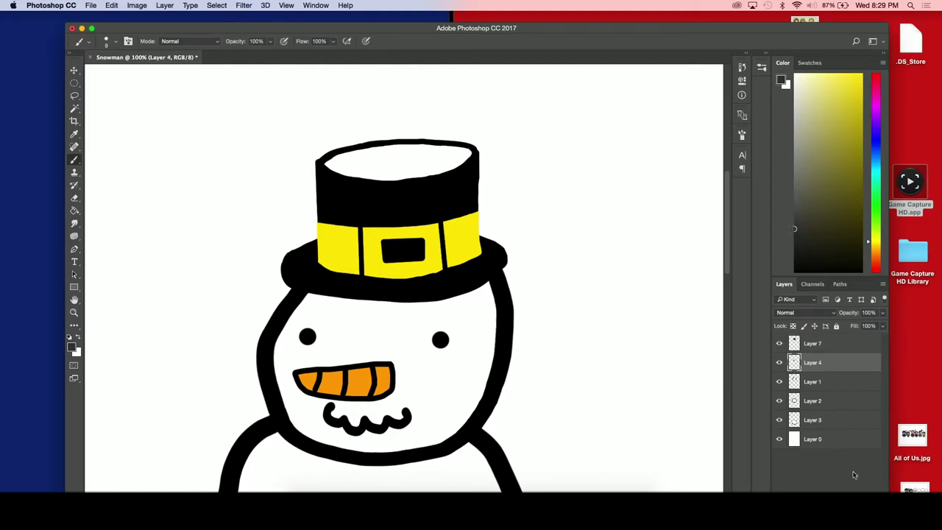
key("super+shift+alt+n")
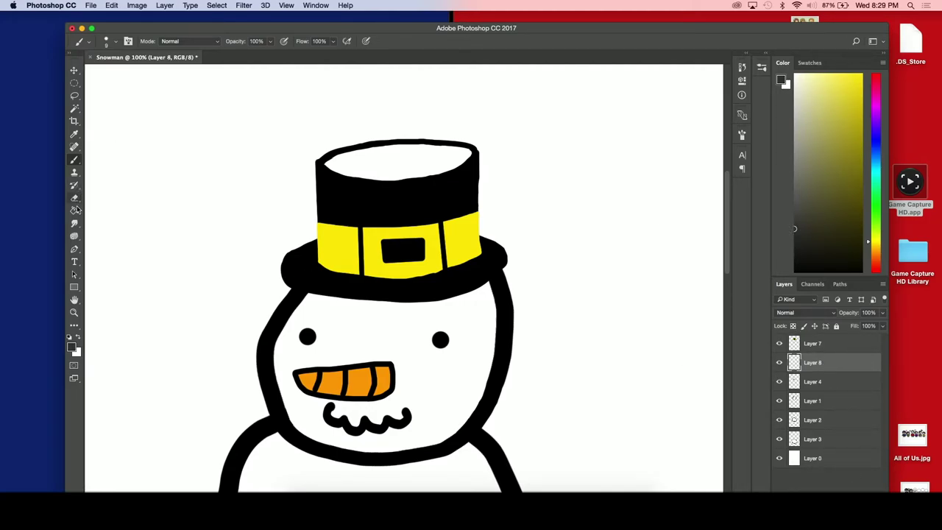
key("bracketright")
key("bracketright")
mouse_move(331, 170)
left_mouse_down()
mouse_move(383, 151)
mouse_move(455, 152)
mouse_move(352, 171)
mouse_move(372, 169)
left_mouse_up()
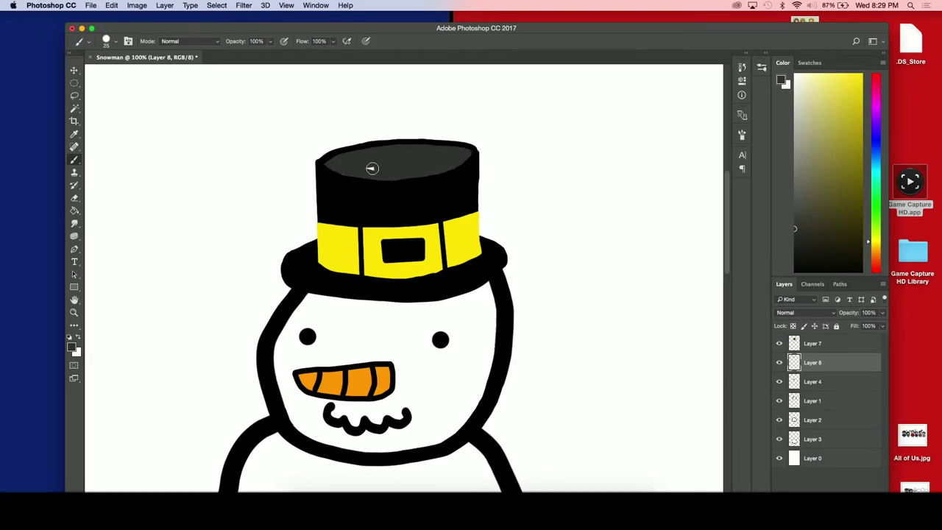
Step: Merge Layer 7 down into Layer 8, then toggle Layers 4 and 1 to check the result
scroll(474, 218, "down", 3)
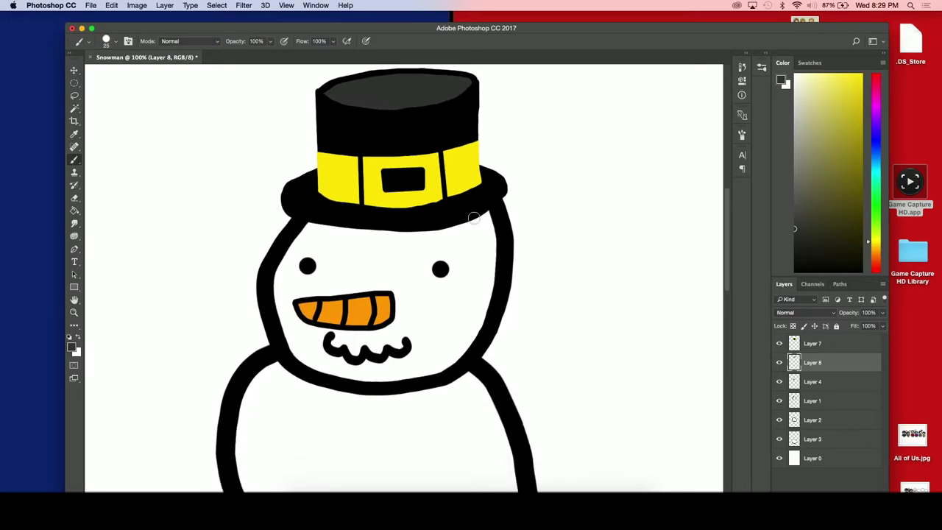
scroll(475, 218, "down", 2)
scroll(474, 218, "down", 3)
scroll(474, 218, "down", 2)
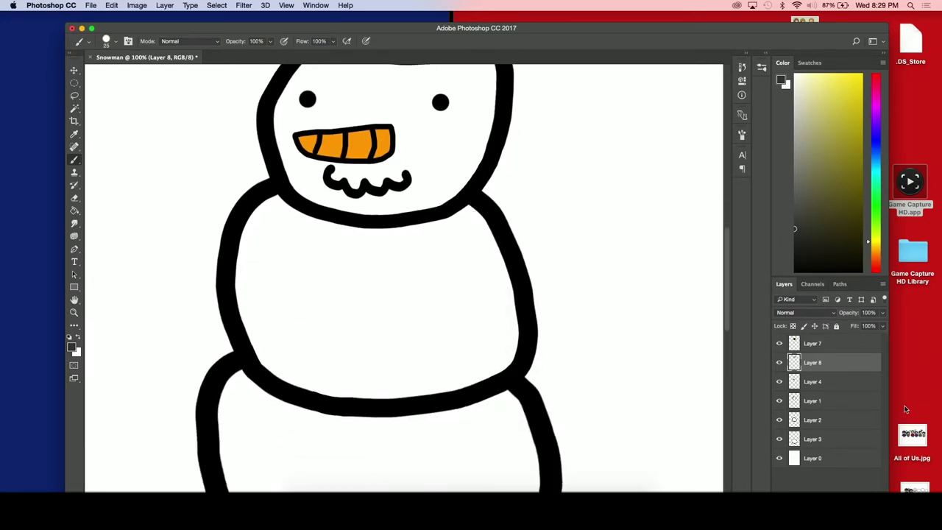
left_click(811, 344)
right_click(811, 343)
left_click(761, 358)
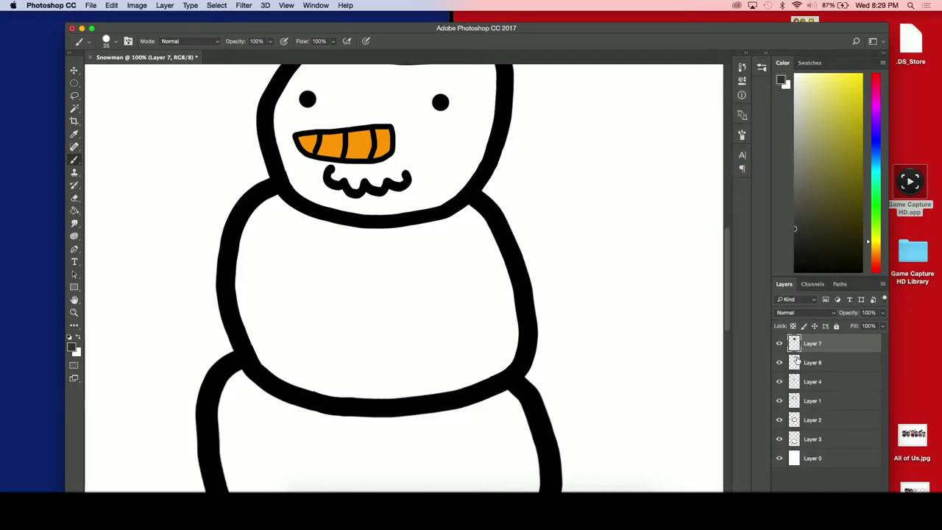
left_click(780, 362)
left_click(780, 381)
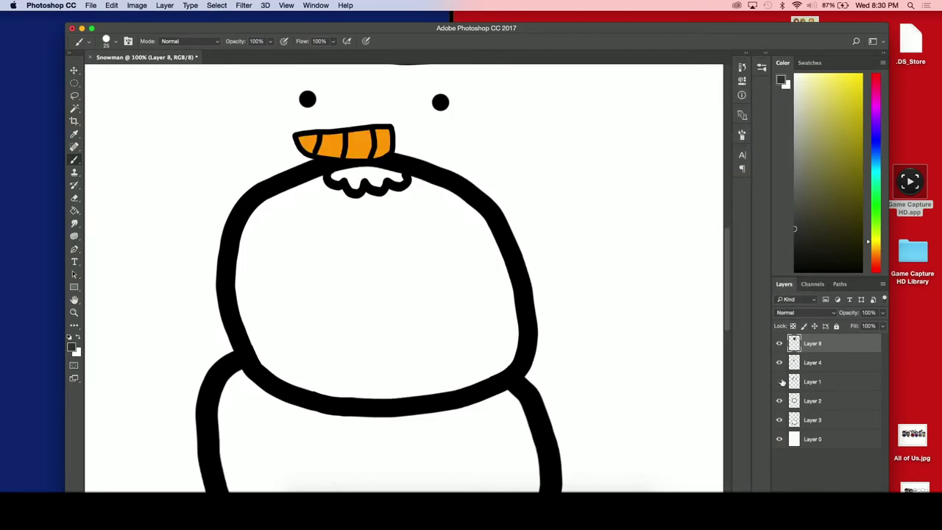
left_click(811, 400)
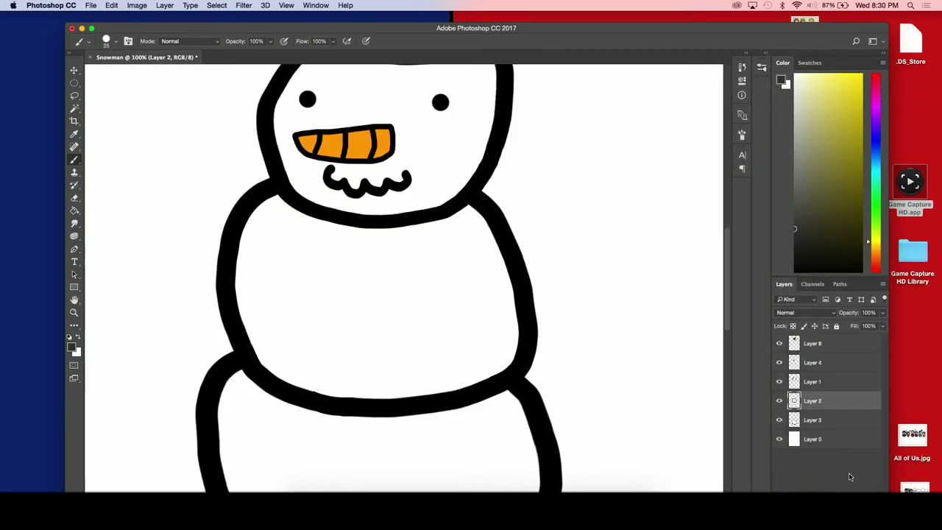
Step: Add a new layer above Layer 2 and set up a black brush at size 25
key("alt+shift+super+n")
left_click_drag(818, 246, 795, 271)
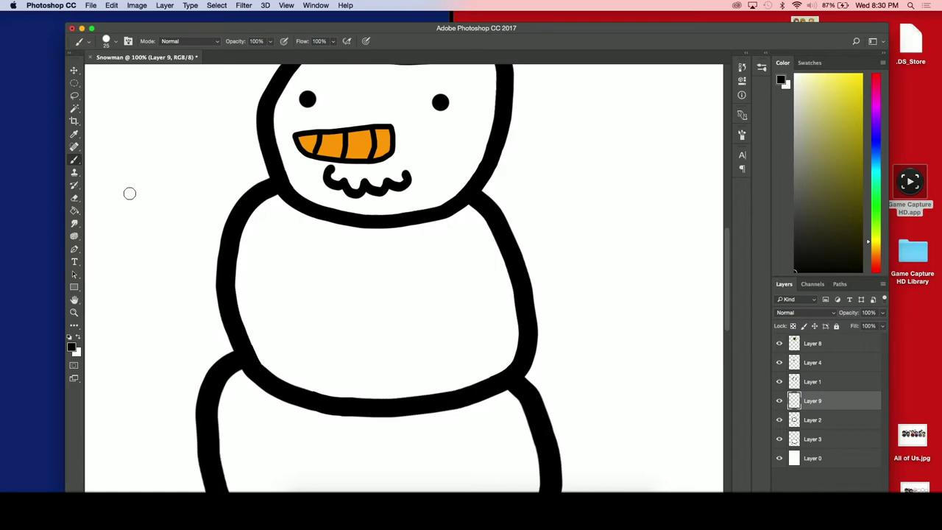
key("bracketleft")
key("bracketleft")
key("bracketright")
key("bracketright")
key("bracketleft")
key("bracketright")
key("bracketright")
Step: Outline the arm's upper forked branches with straight black strokes from the body
left_click(602, 190, "shift")
scroll(601, 190, "right", 5)
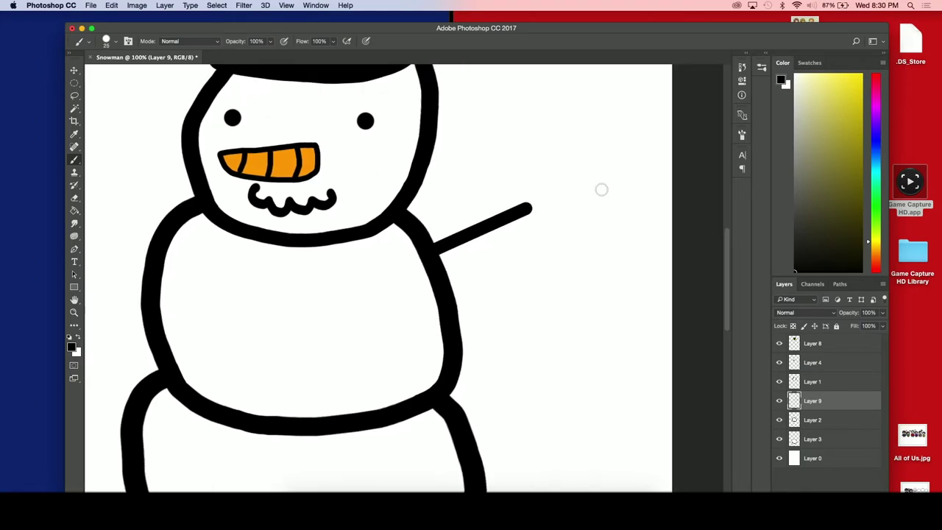
scroll(601, 190, "up", 3)
left_click(450, 197, "shift")
left_click(498, 176, "shift")
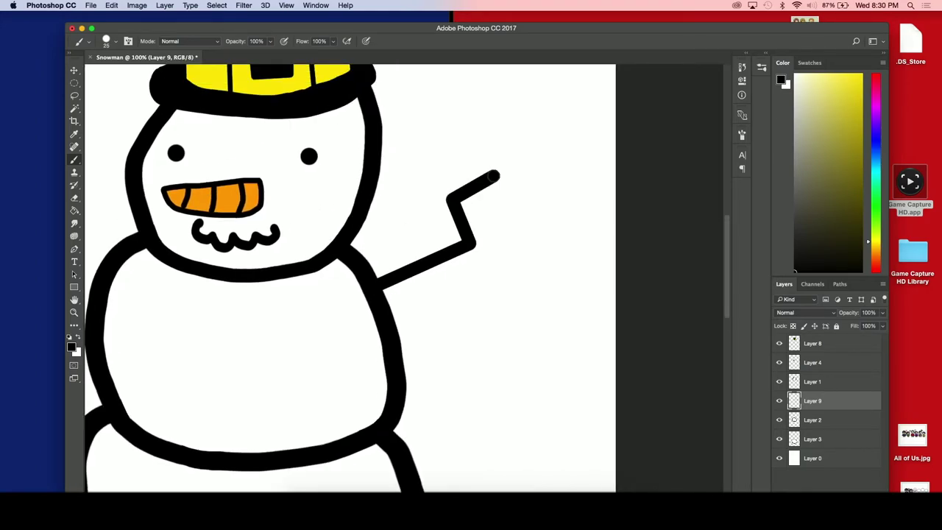
left_click(494, 236, "shift")
left_click(542, 207, "shift")
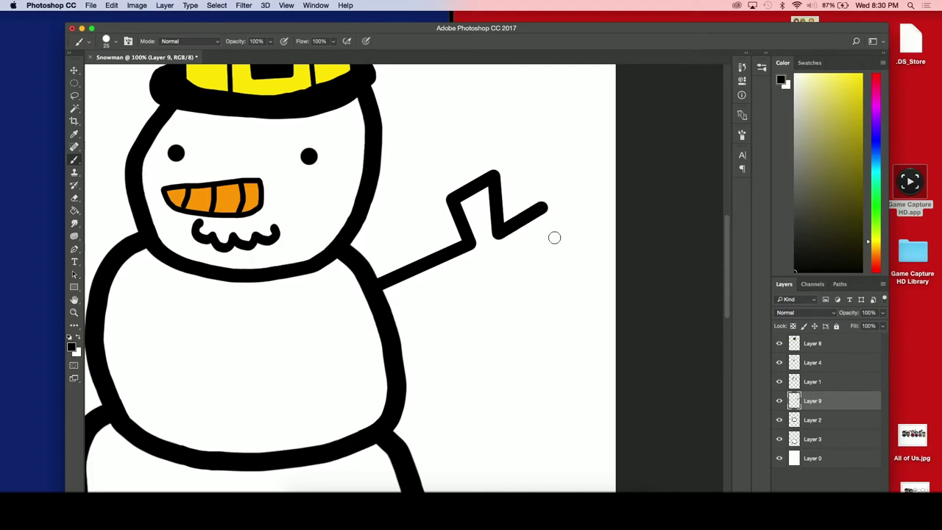
left_click(557, 237, "shift")
Step: Outline the lower twig branch and join the arm's lower edge back to the body
left_click(511, 259, "shift")
left_click(565, 261, "shift")
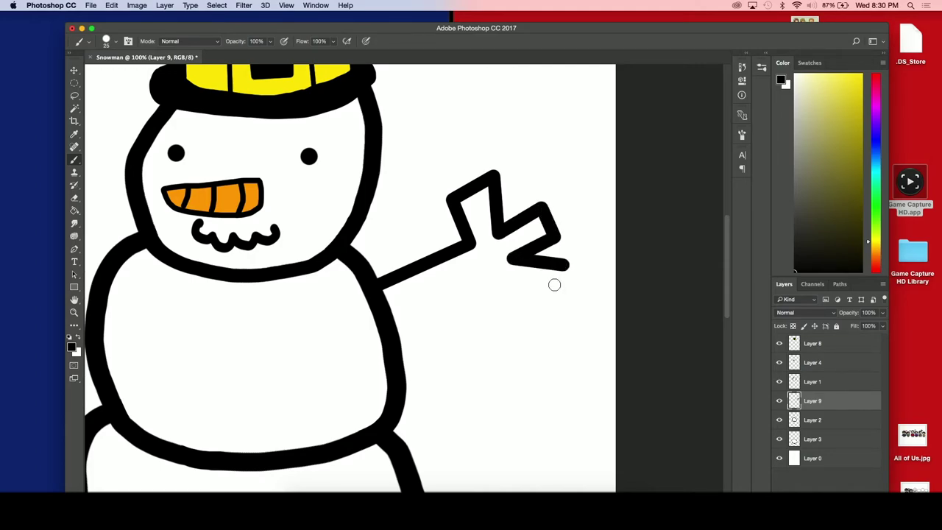
left_click(557, 295, "shift")
left_click(494, 275, "shift")
left_click(392, 321, "shift")
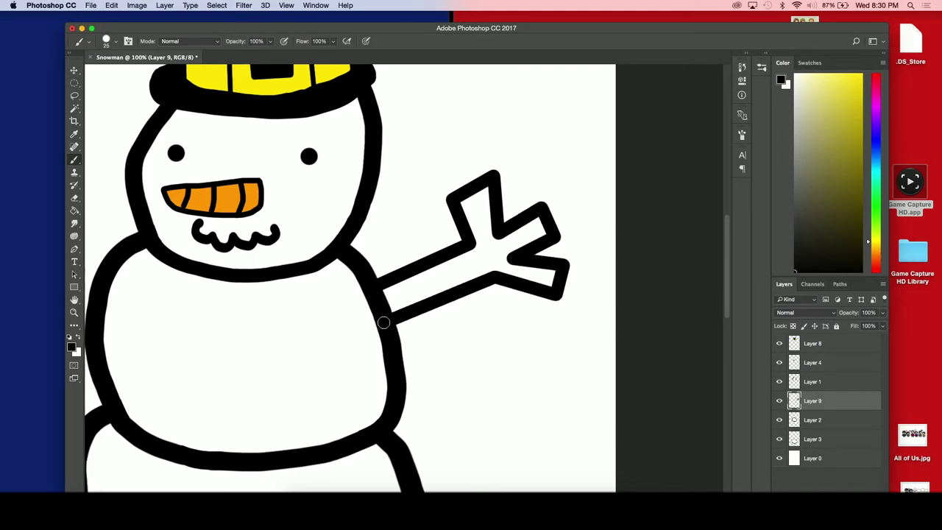
left_click(350, 293, "shift")
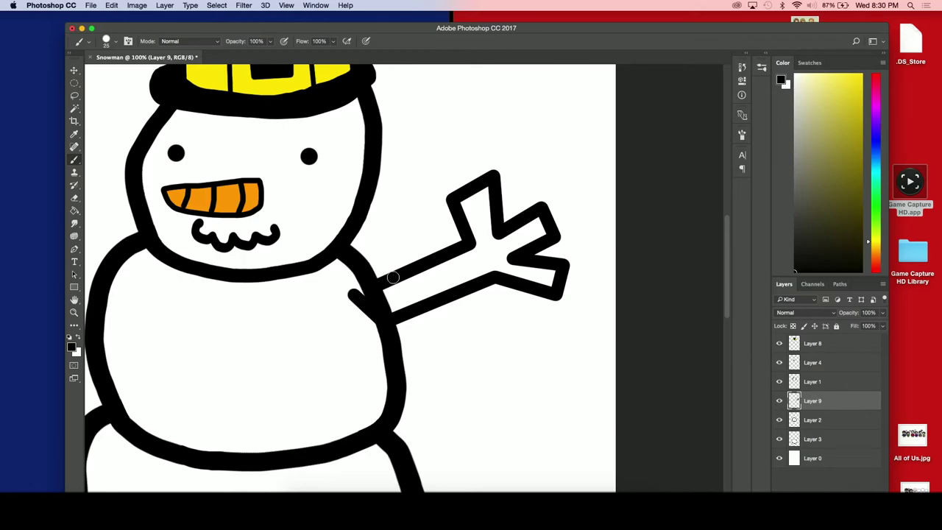
left_click(393, 277, "shift")
left_click(876, 247)
Step: Paint the inside of the twig arm dark brown on a new layer above Layer 2
left_click_drag(851, 195, 863, 173)
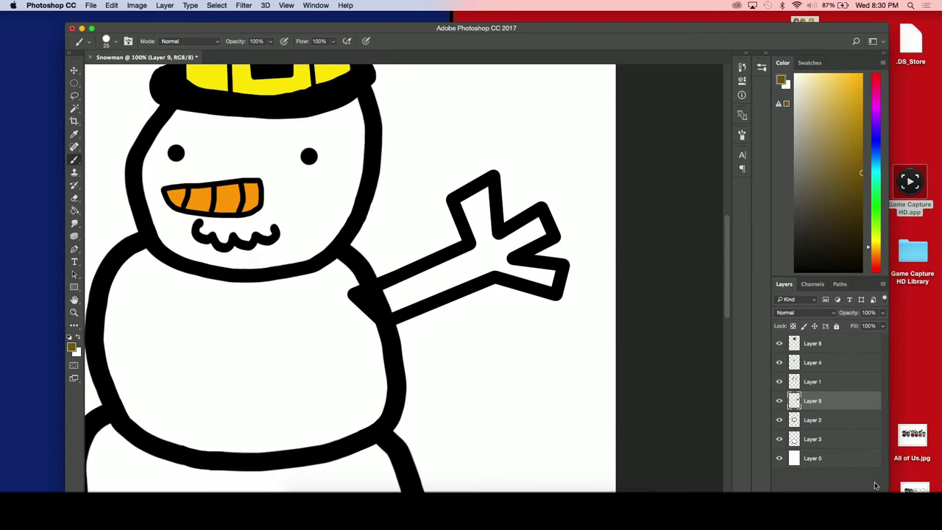
left_click(814, 420)
left_click(853, 490)
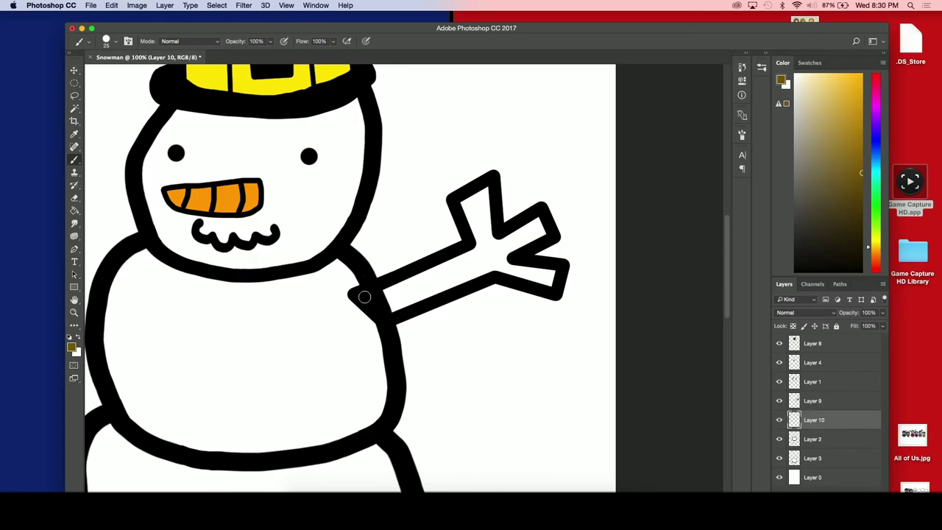
mouse_move(363, 297)
left_mouse_down()
mouse_move(477, 246)
mouse_move(463, 205)
mouse_move(486, 188)
mouse_move(497, 241)
mouse_move(549, 215)
mouse_move(508, 261)
mouse_move(550, 266)
mouse_move(553, 284)
mouse_move(487, 271)
mouse_move(377, 301)
mouse_move(463, 267)
mouse_move(516, 263)
mouse_move(552, 278)
mouse_move(476, 262)
mouse_move(477, 206)
mouse_move(486, 243)
mouse_move(532, 237)
mouse_move(542, 226)
mouse_move(515, 244)
left_mouse_up()
scroll(516, 245, "left", 2)
scroll(516, 244, "down", 1)
key("super+minus")
key("super+minus")
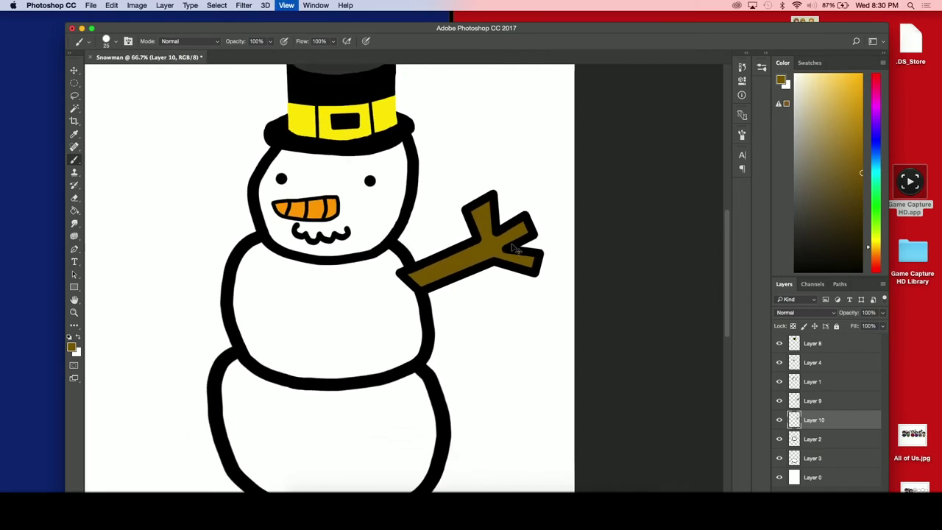